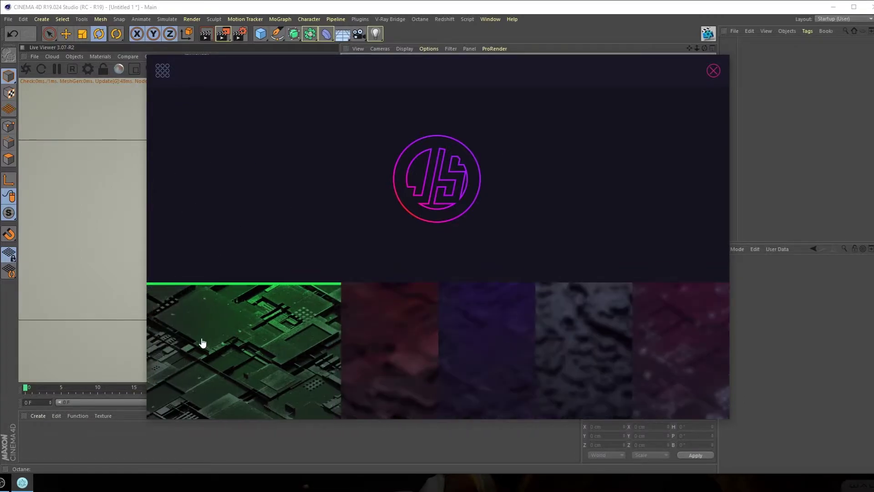
Generate a Classic displacement map at 1060 iterations with three object types turned off
{"action": "left_click", "coordinate": [247, 342]}
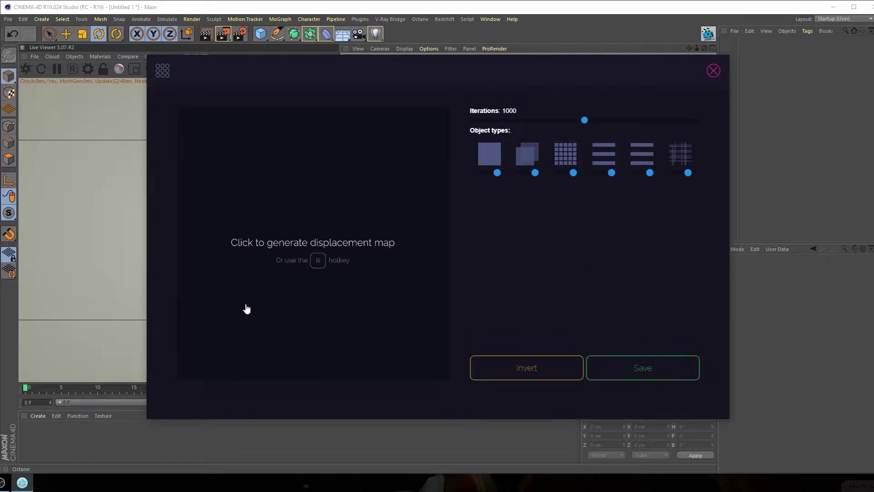
{"action": "left_click", "coordinate": [273, 265]}
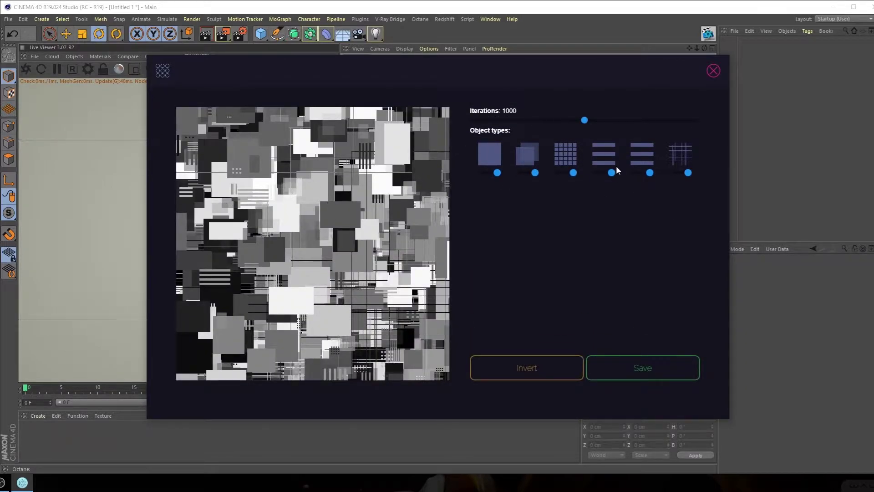
{"action": "left_click_drag", "start_coordinate": [583, 122], "coordinate": [603, 121]}
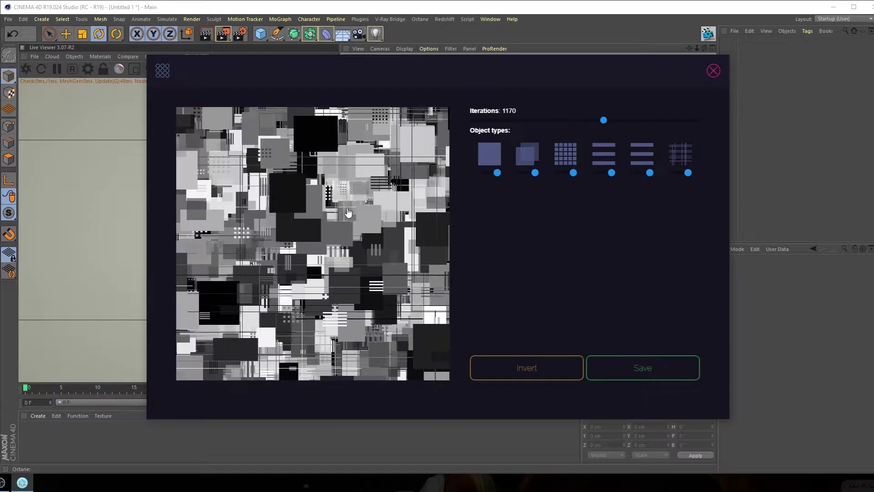
{"action": "left_click", "coordinate": [569, 120]}
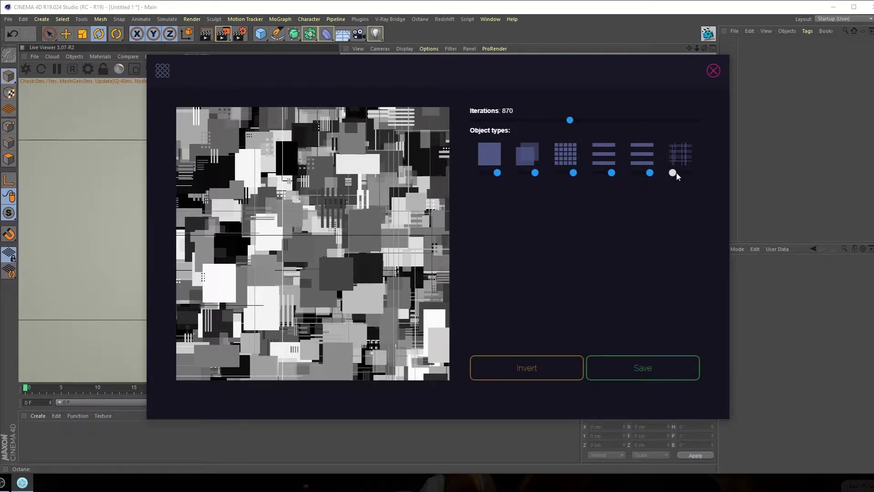
{"action": "left_click", "coordinate": [649, 173]}
{"action": "left_click", "coordinate": [591, 120]}
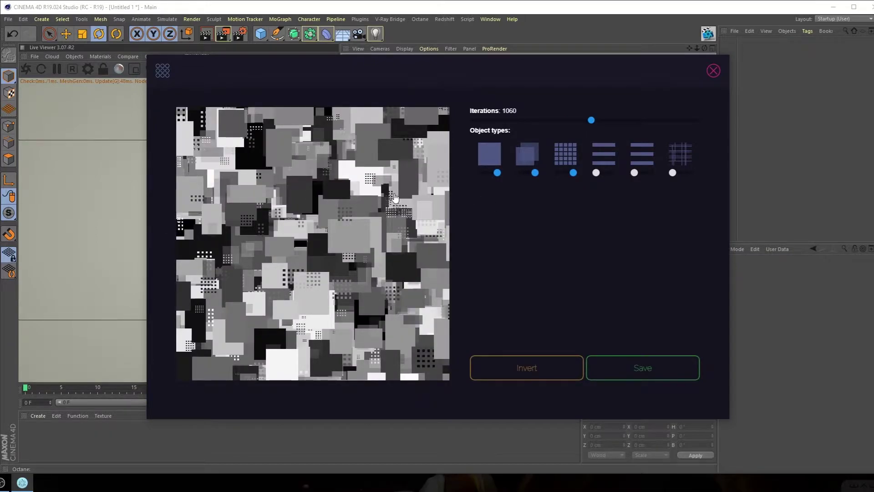
{"action": "left_click", "coordinate": [649, 367]}
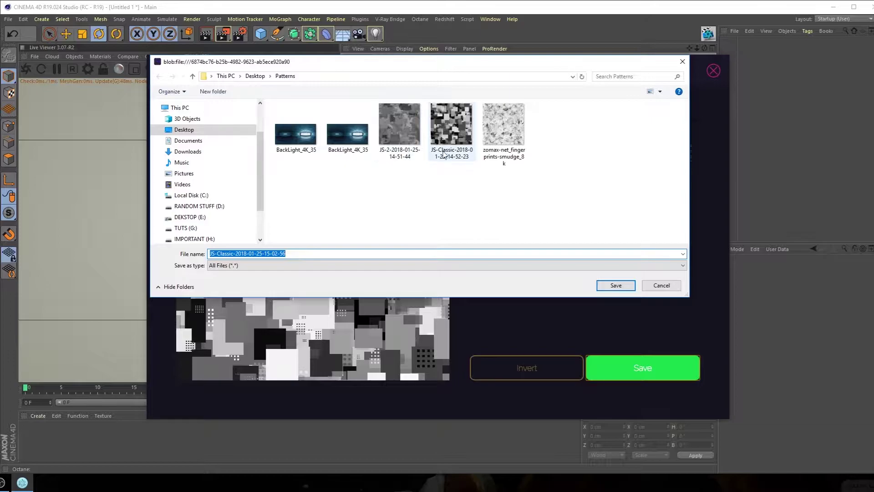
{"action": "left_click", "coordinate": [451, 126]}
{"action": "left_click", "coordinate": [616, 285]}
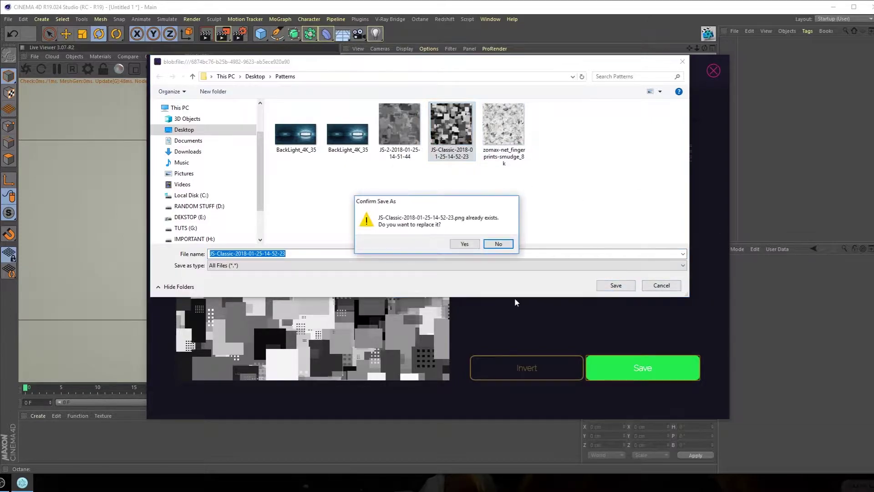
{"action": "left_click", "coordinate": [466, 245]}
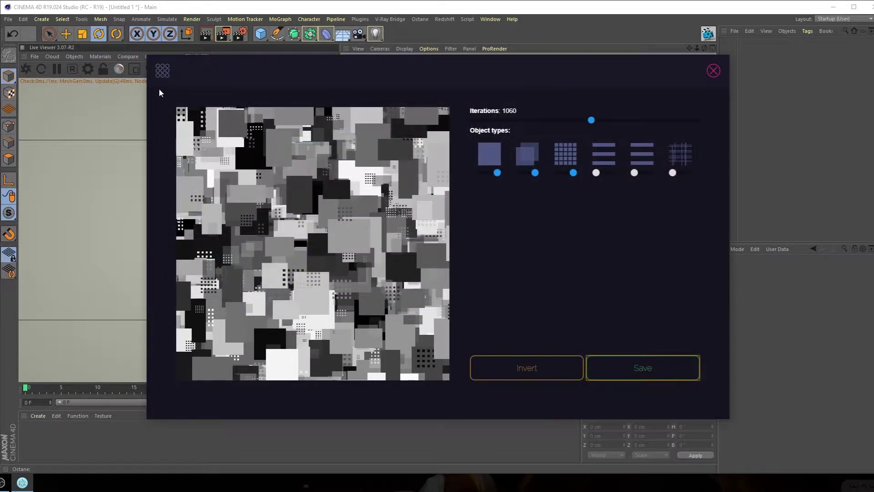
Generate a JSplacement 2 map with background brightness 101, background iterations 2, 390 iterations
{"action": "left_click", "coordinate": [155, 71]}
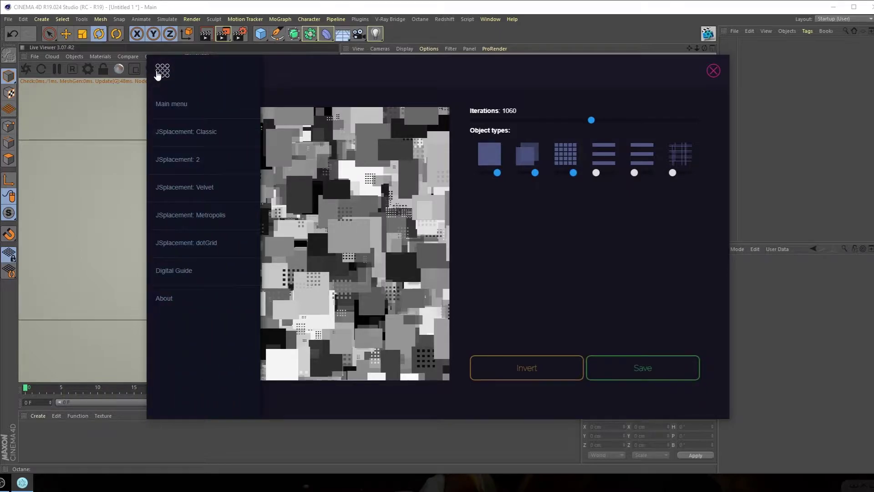
{"action": "left_click", "coordinate": [171, 113]}
{"action": "left_click", "coordinate": [321, 349]}
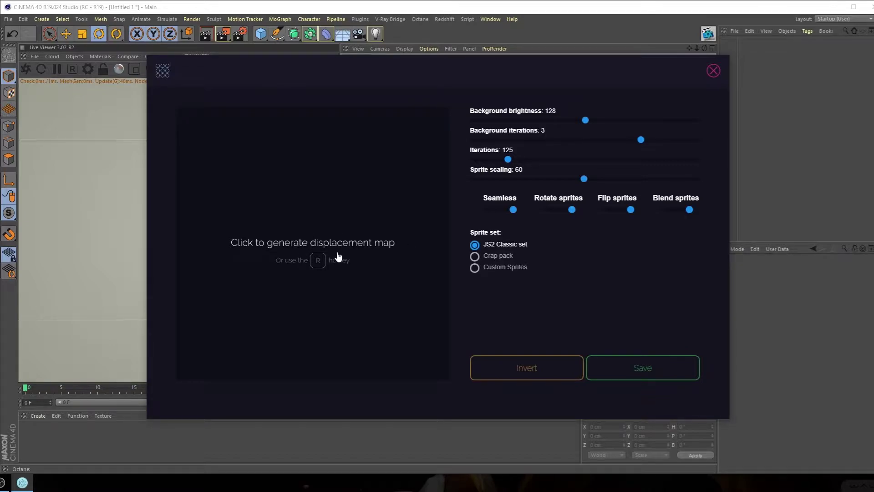
{"action": "left_click", "coordinate": [321, 264]}
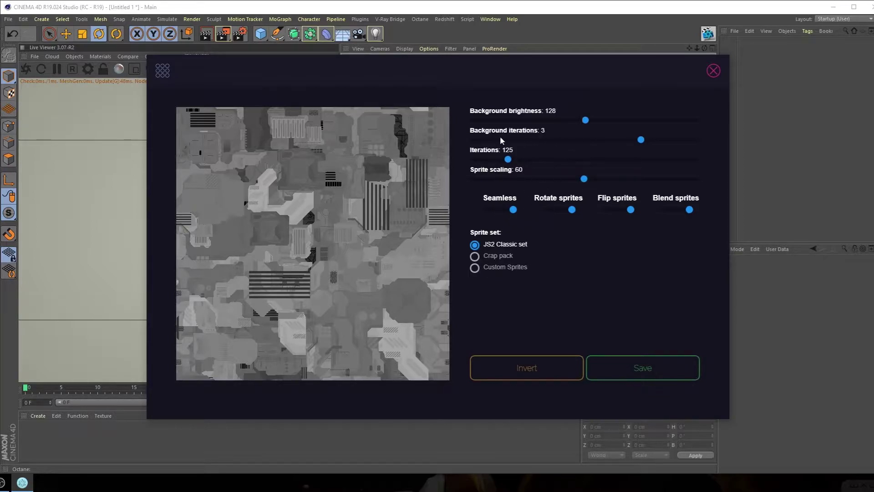
{"action": "left_click", "coordinate": [586, 139]}
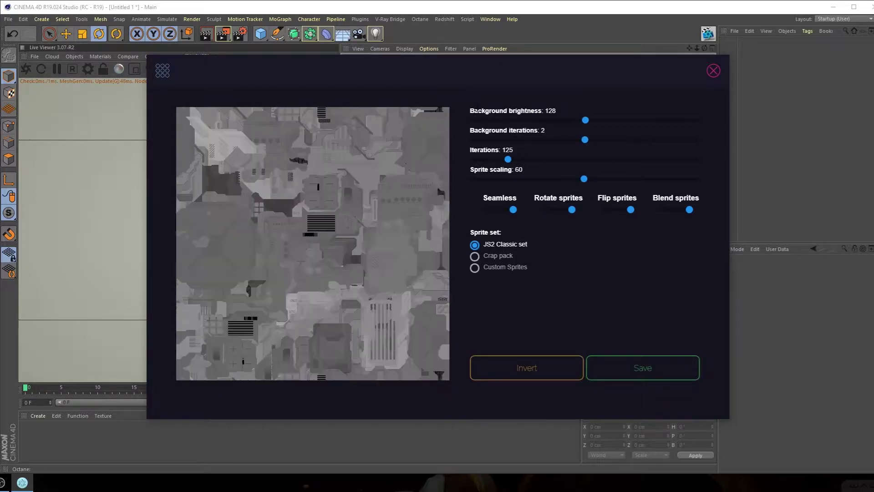
{"action": "left_click", "coordinate": [562, 120]}
{"action": "left_click", "coordinate": [589, 159]}
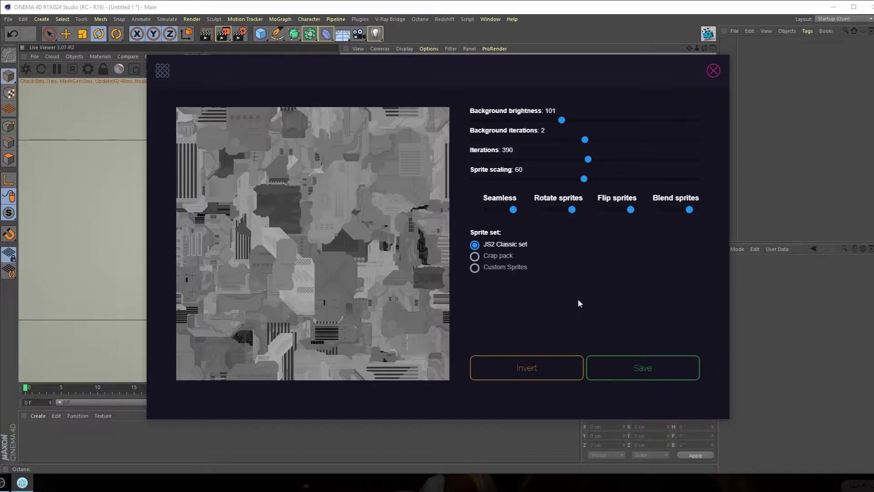
{"action": "left_click", "coordinate": [624, 368]}
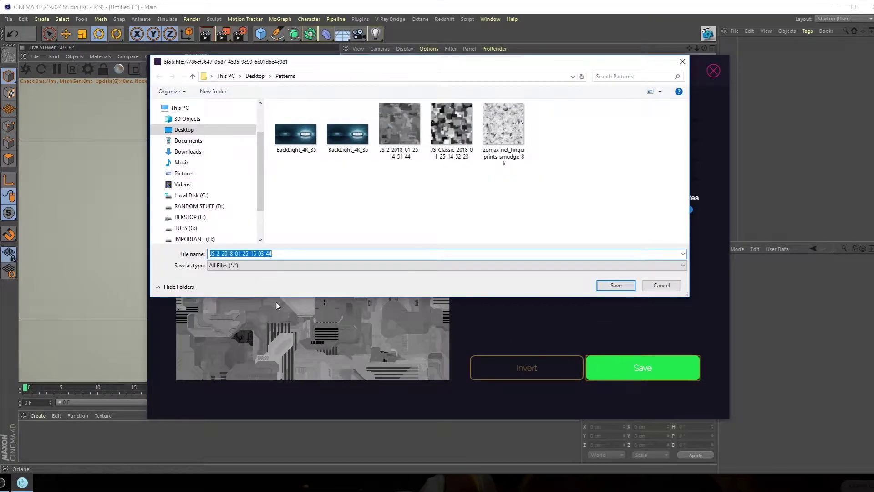
{"action": "left_click", "coordinate": [617, 286]}
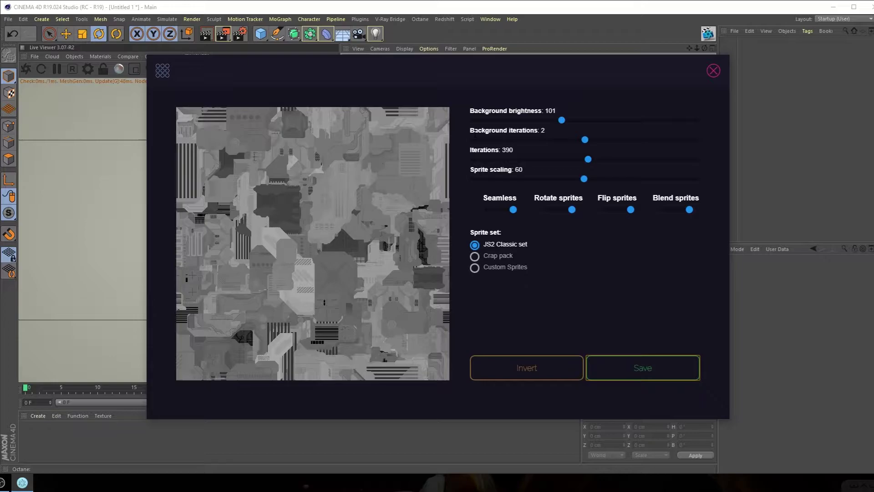
{"action": "left_click", "coordinate": [162, 72]}
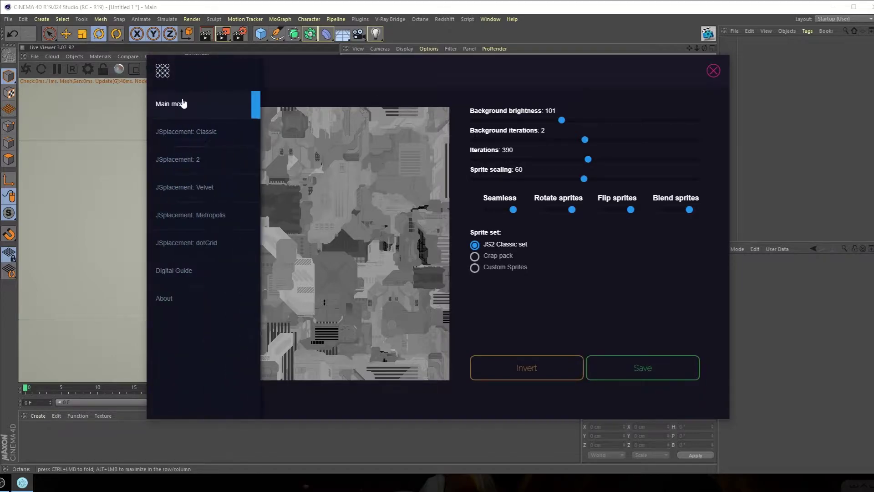
{"action": "left_click", "coordinate": [183, 104]}
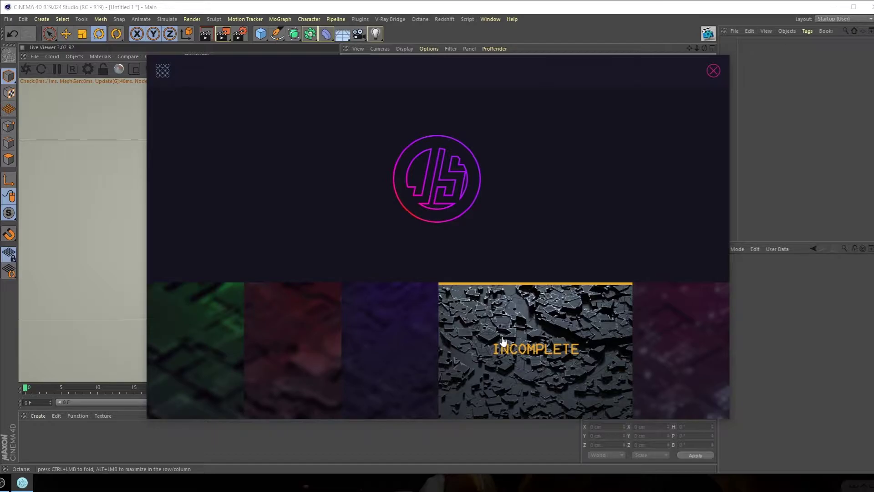
{"action": "left_click", "coordinate": [714, 72]}
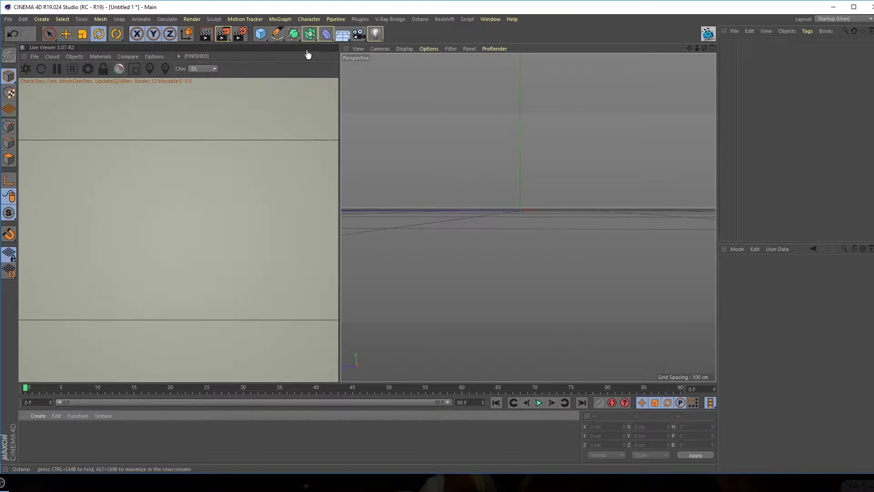
Add a sphere primitive to the scene and level the view
{"action": "left_click", "coordinate": [261, 36]}
{"action": "left_click", "coordinate": [430, 63]}
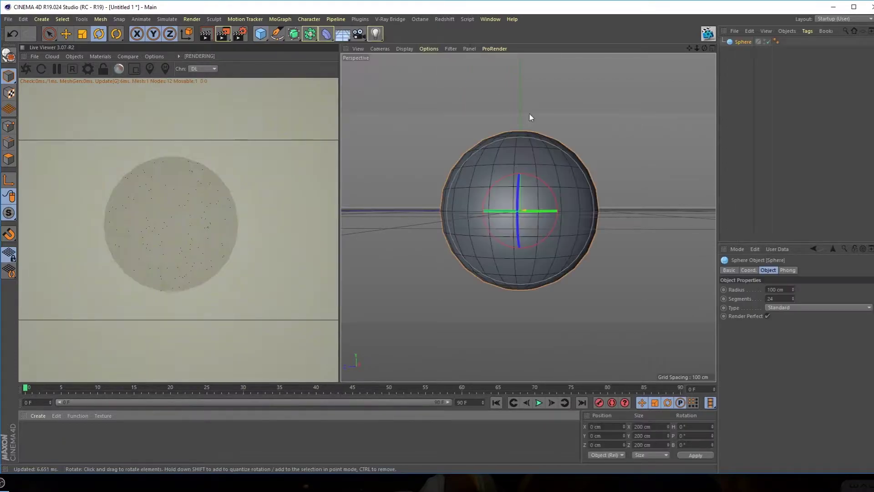
{"action": "left_click", "coordinate": [66, 34]}
{"action": "mouse_move", "coordinate": [526, 225]}
{"action": "left_mouse_down", "text": "alt"}
{"action": "mouse_move", "coordinate": [536, 231]}
{"action": "mouse_move", "coordinate": [520, 229]}
{"action": "mouse_move", "coordinate": [528, 223]}
{"action": "left_mouse_up", "text": "alt"}
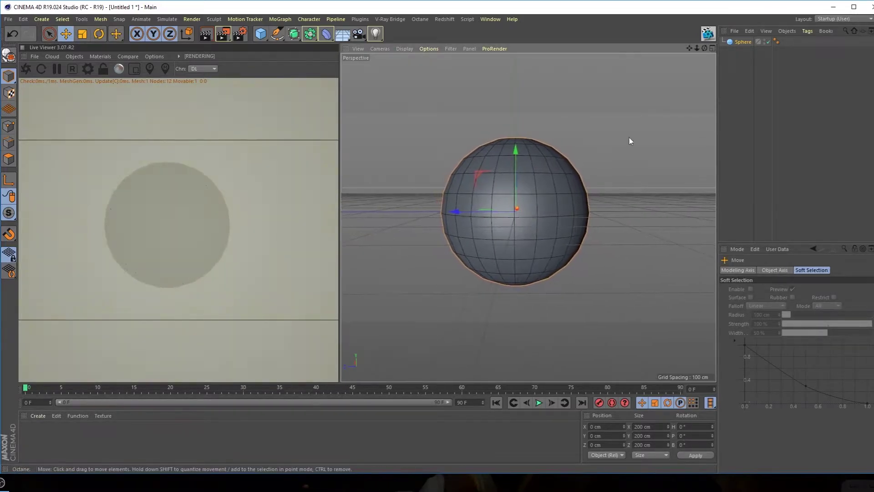
Give the sphere 64 segments in its Object settings
{"action": "left_click", "coordinate": [743, 42]}
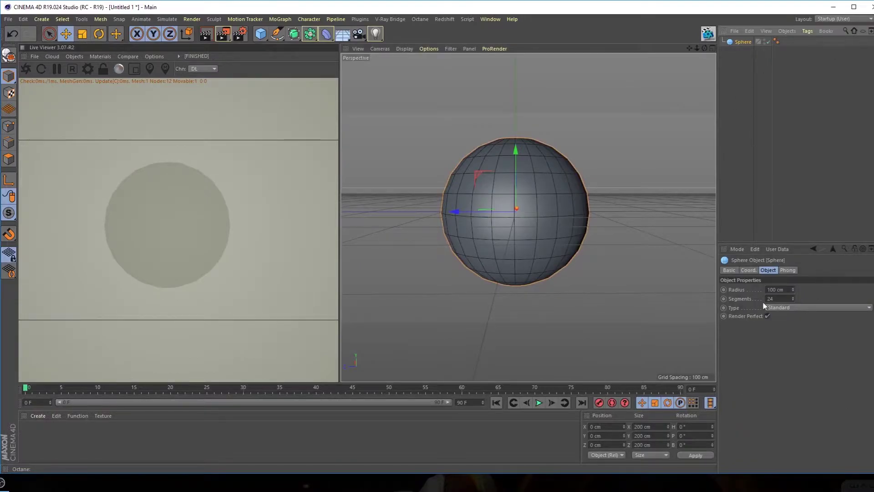
{"action": "left_click", "coordinate": [784, 298]}
{"action": "type", "text": "64"}
{"action": "key", "text": "Return"}
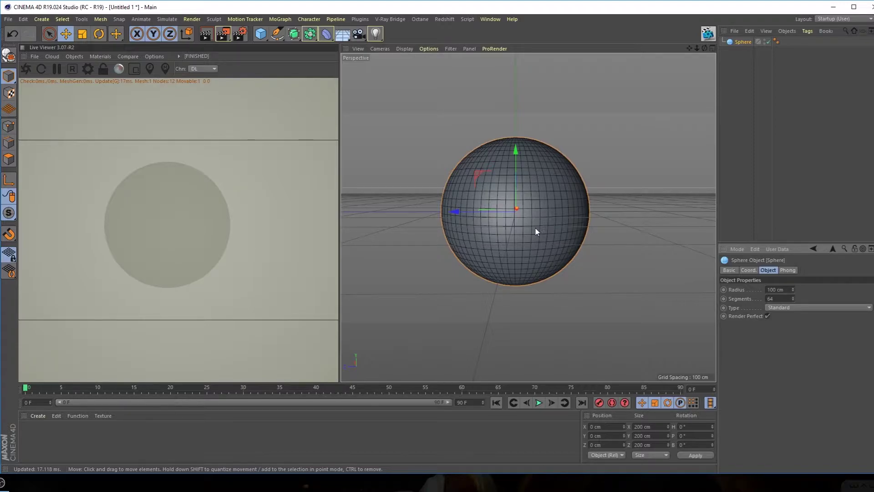
{"action": "left_click", "coordinate": [73, 55]}
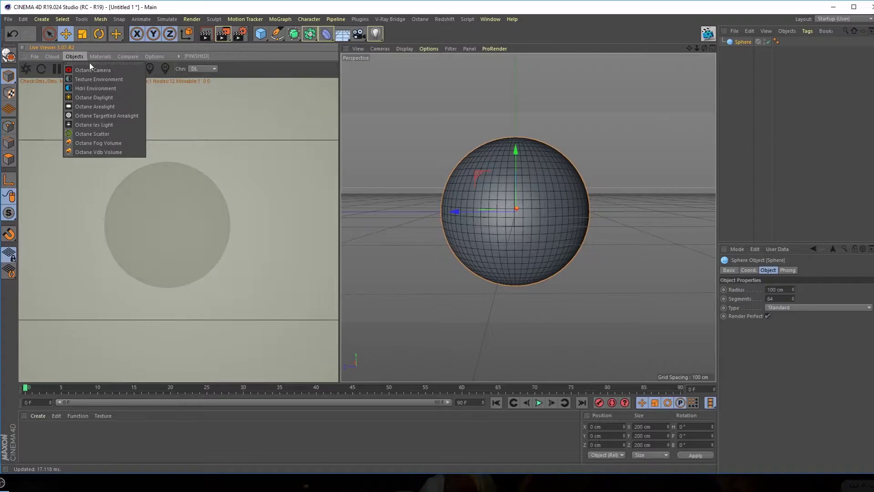
Add an Octane HDRI environment using the BackLight_4K_35 image, without copying it into the project
{"action": "left_click", "coordinate": [95, 88]}
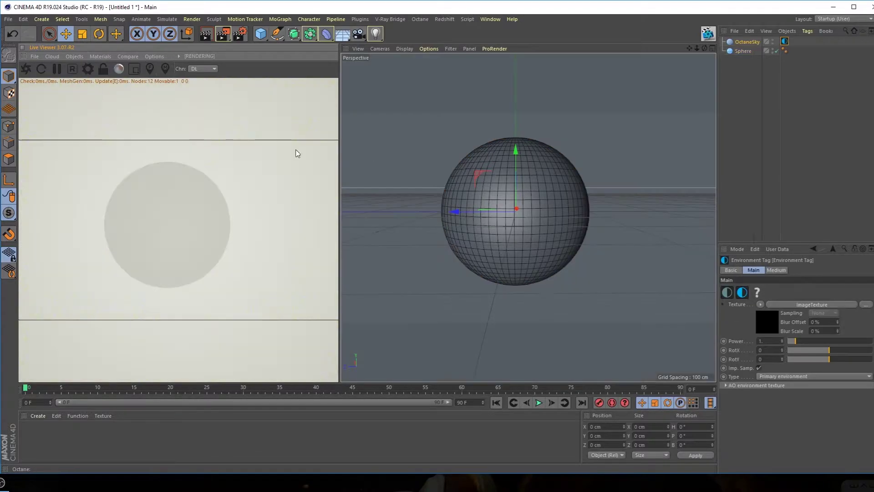
{"action": "left_click", "coordinate": [766, 321]}
{"action": "left_click", "coordinate": [865, 289]}
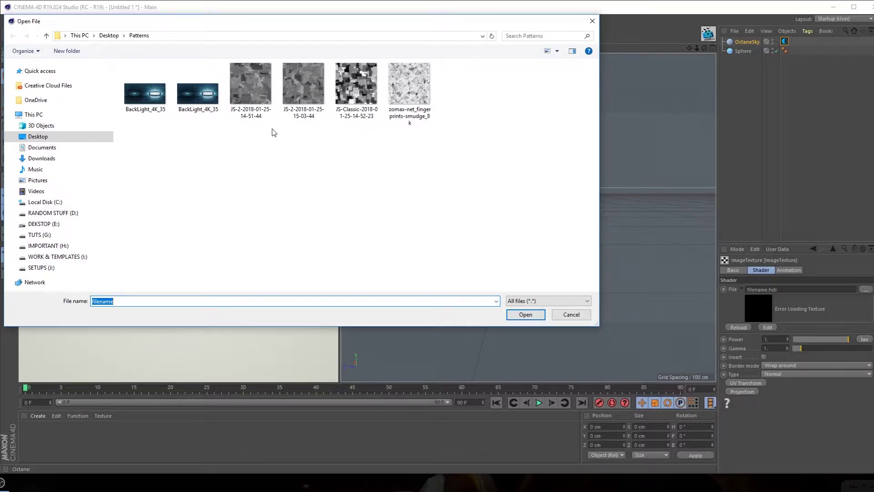
{"action": "left_click", "coordinate": [150, 103]}
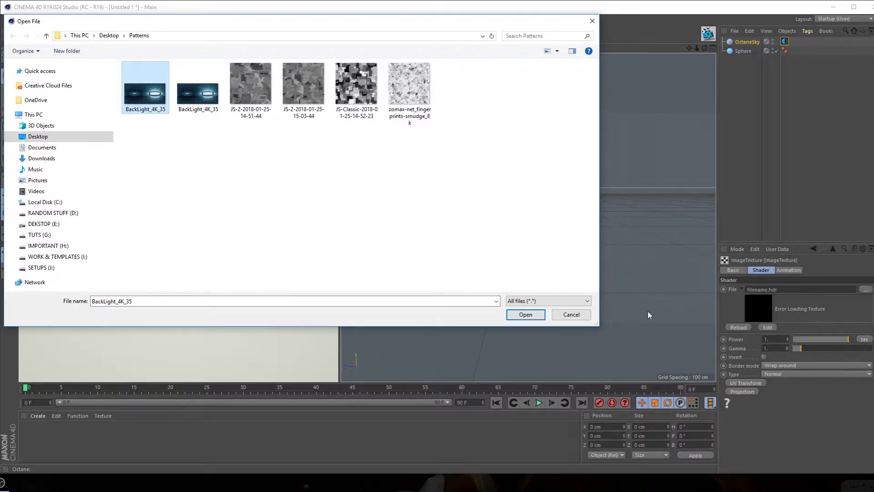
{"action": "left_click", "coordinate": [526, 315]}
{"action": "left_click", "coordinate": [490, 272]}
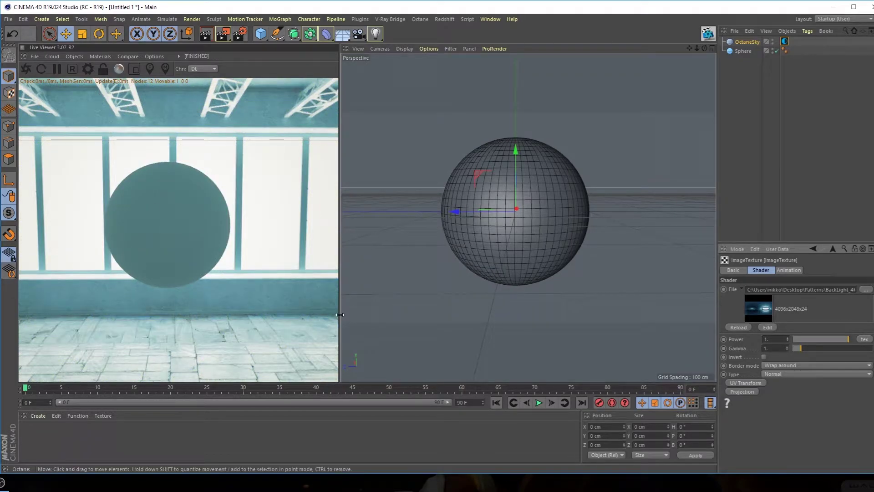
Raise the sphere slightly in the viewport
{"action": "left_click_drag", "start_coordinate": [501, 242], "coordinate": [502, 234]}
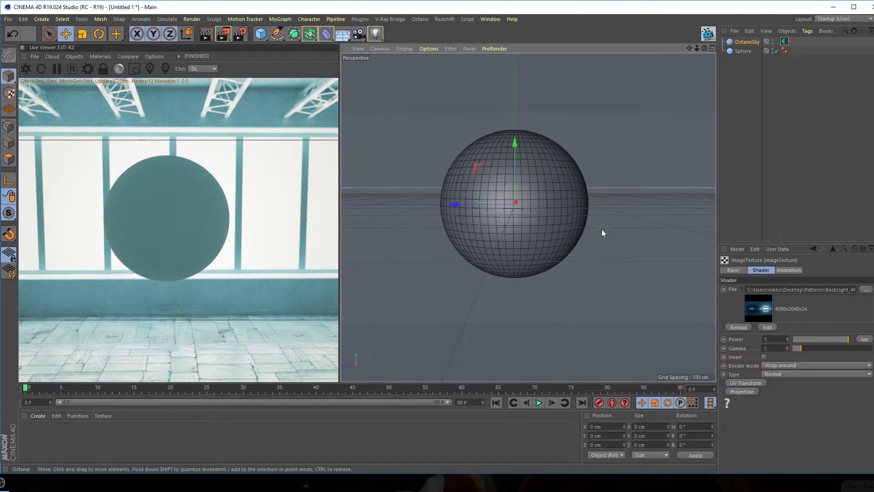
{"action": "left_click_drag", "start_coordinate": [541, 226], "coordinate": [540, 217]}
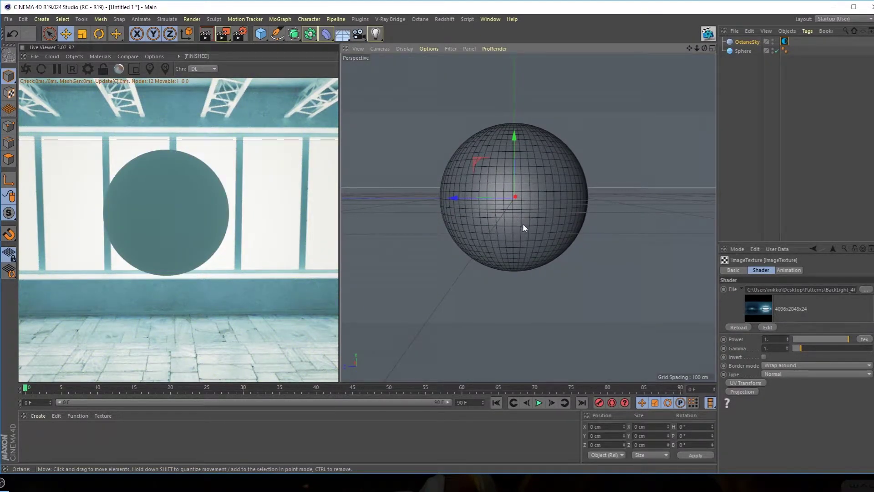
{"action": "left_click_drag", "start_coordinate": [523, 223], "coordinate": [525, 222]}
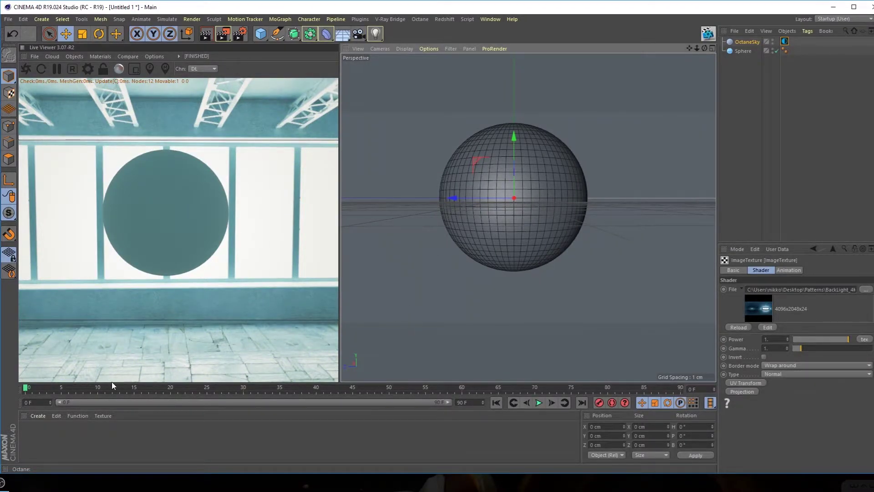
Create a new Octane material and open its settings
{"action": "left_click", "coordinate": [38, 416]}
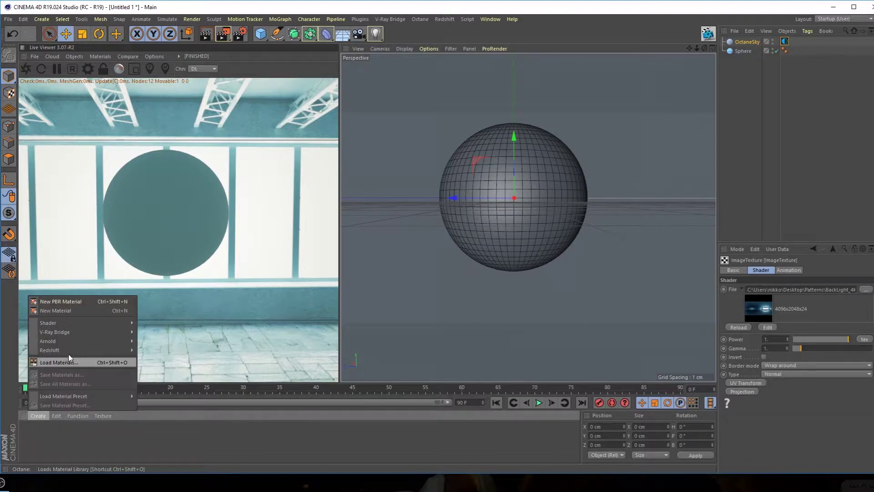
{"action": "mouse_move", "coordinate": [90, 325]}
{"action": "mouse_move", "coordinate": [165, 301]}
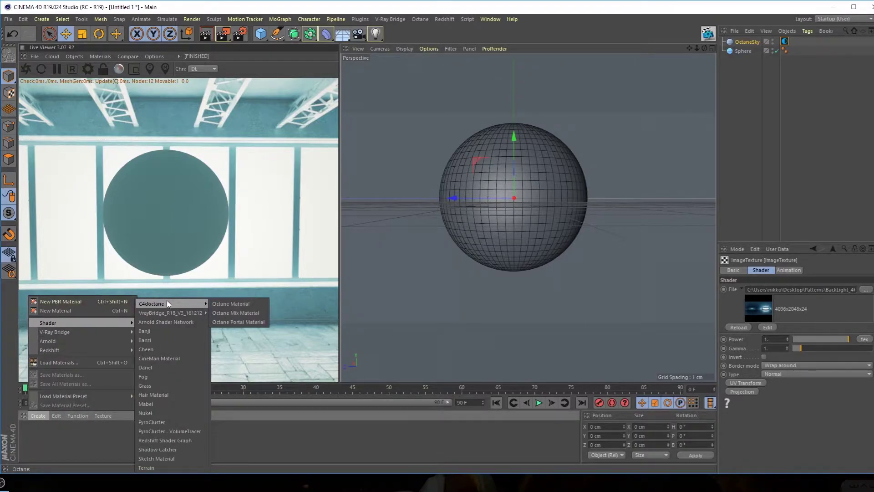
{"action": "left_click", "coordinate": [230, 304]}
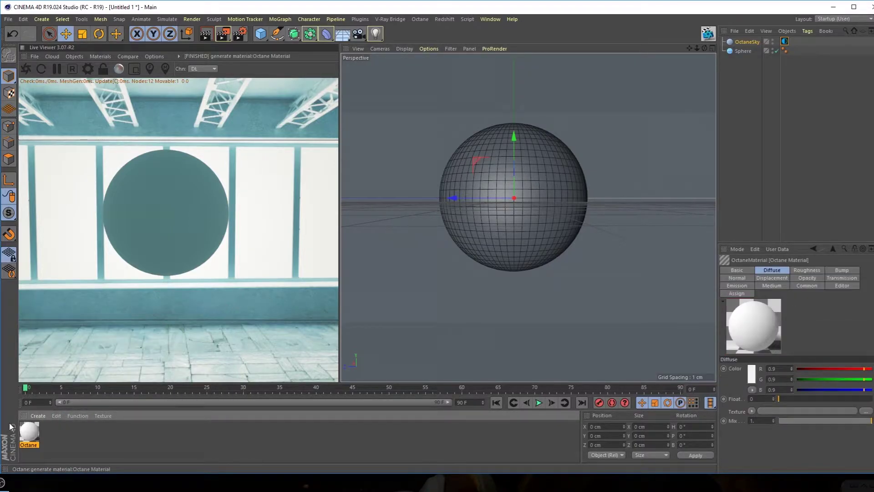
{"action": "double_click", "coordinate": [28, 432]}
{"action": "left_click_drag", "start_coordinate": [98, 69], "coordinate": [369, 81]}
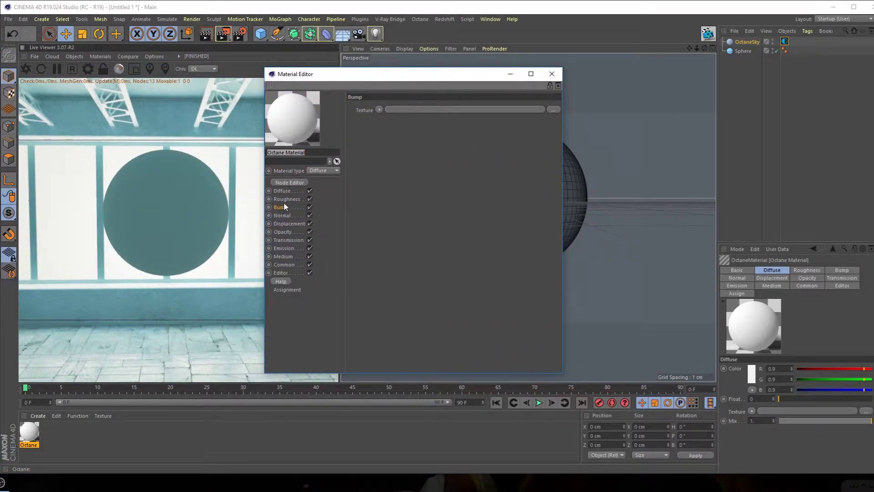
Set the material type to Glossy and apply the material to the sphere
{"action": "left_click", "coordinate": [334, 172]}
{"action": "left_click", "coordinate": [319, 189]}
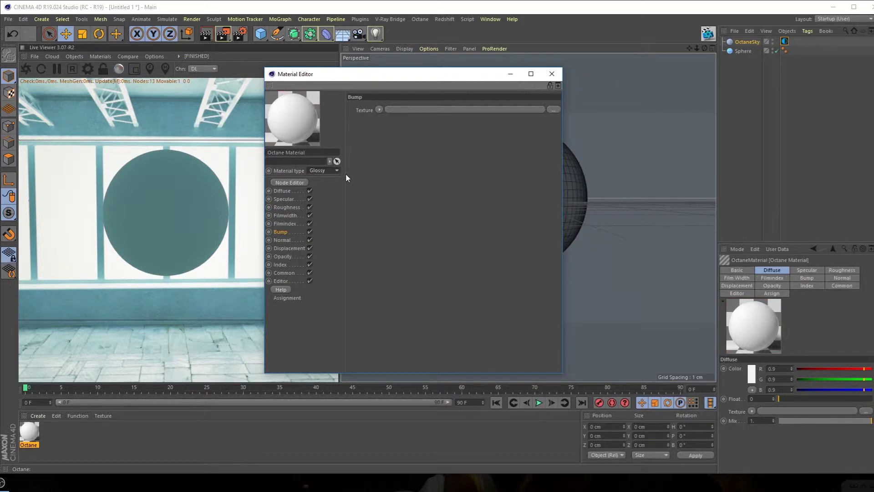
{"action": "left_click_drag", "start_coordinate": [387, 82], "coordinate": [680, 93]}
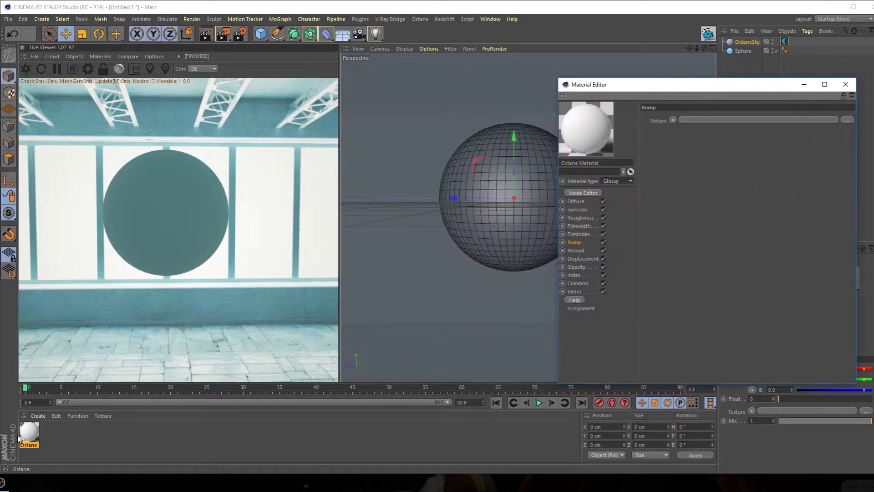
{"action": "left_click_drag", "start_coordinate": [38, 436], "coordinate": [451, 248]}
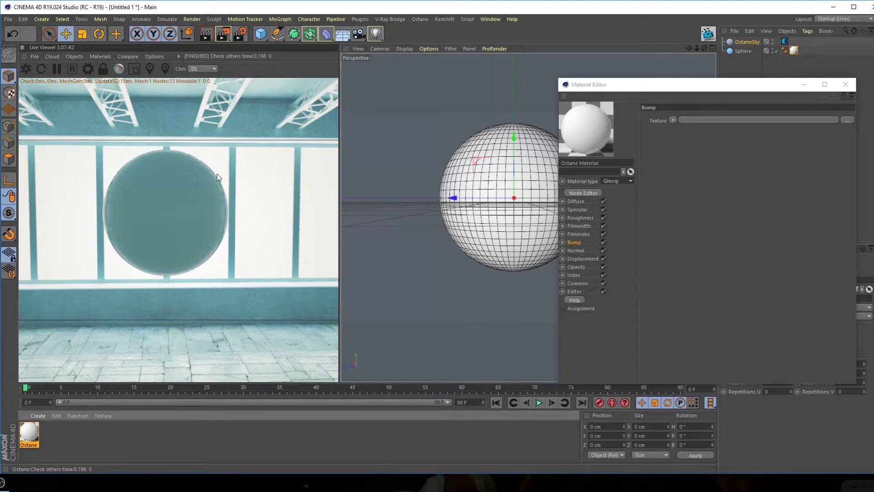
Add a displacement node to the material's Displacement channel
{"action": "left_click_drag", "start_coordinate": [640, 91], "coordinate": [359, 94]}
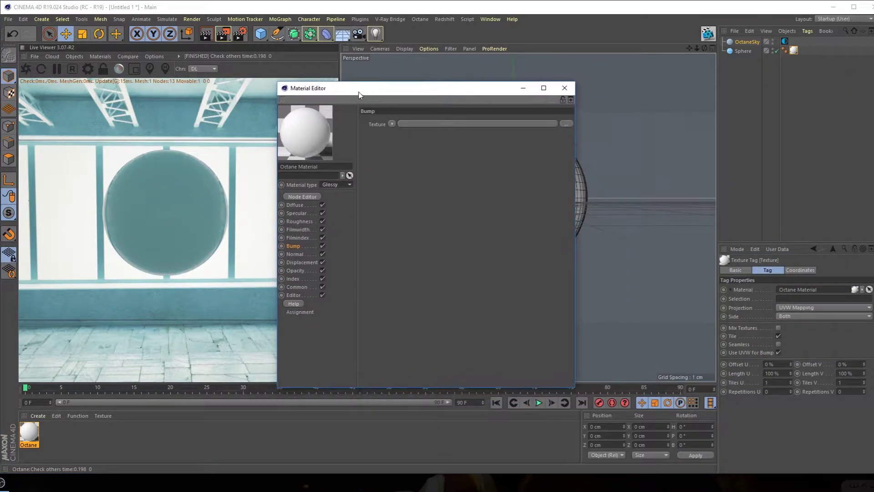
{"action": "left_click", "coordinate": [300, 262]}
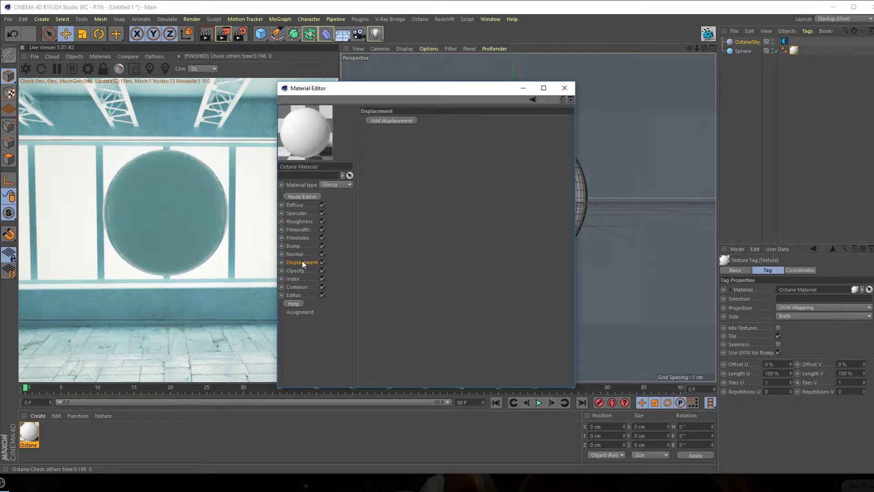
{"action": "left_click", "coordinate": [388, 121]}
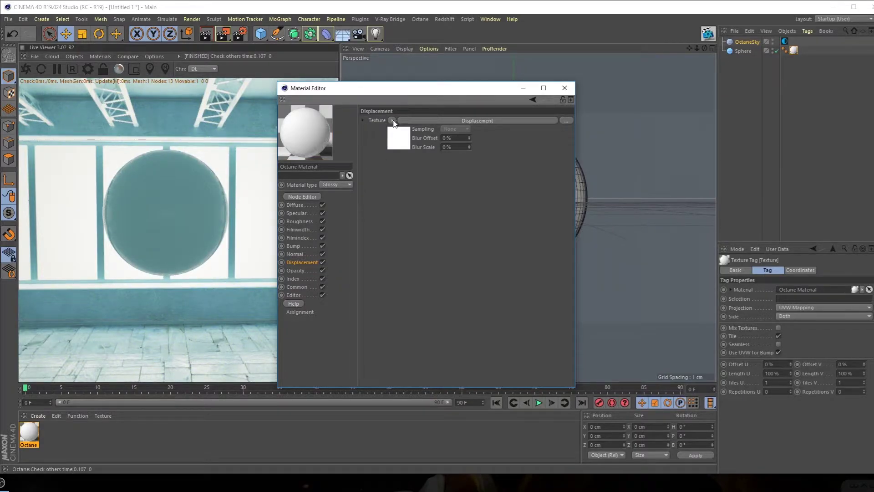
{"action": "left_click", "coordinate": [393, 122]}
{"action": "mouse_move", "coordinate": [439, 313]}
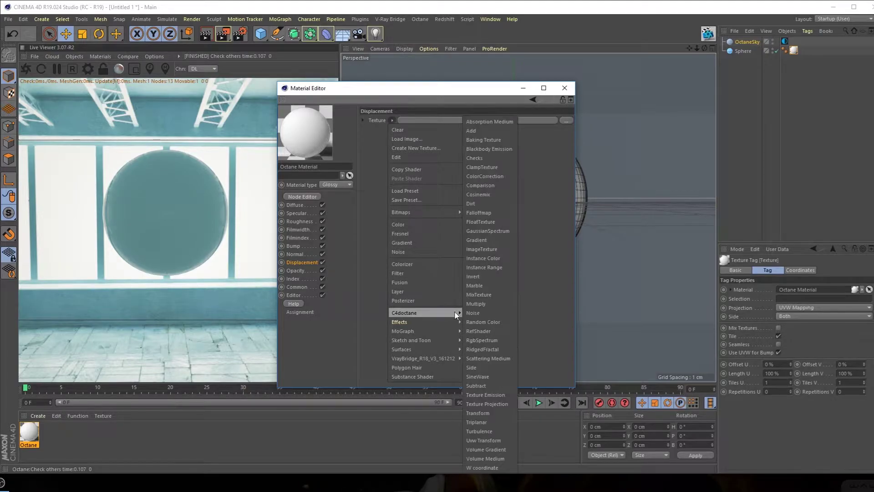
{"action": "left_click", "coordinate": [484, 249]}
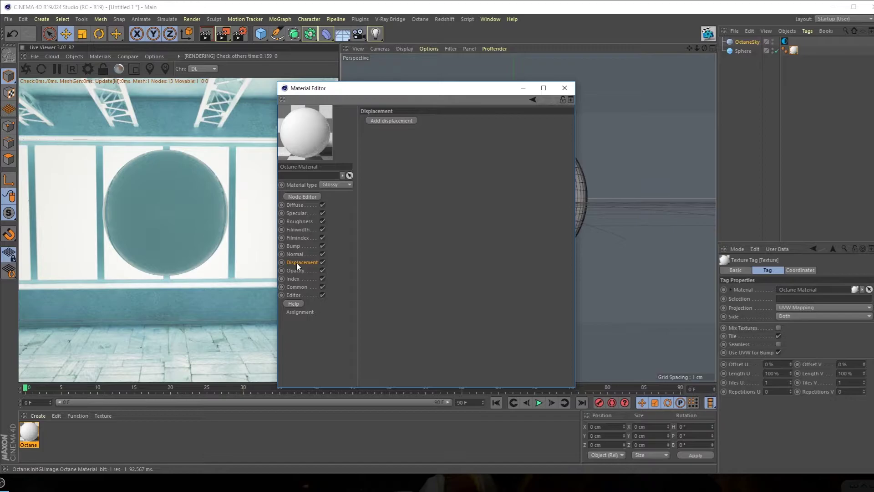
{"action": "left_click", "coordinate": [387, 121]}
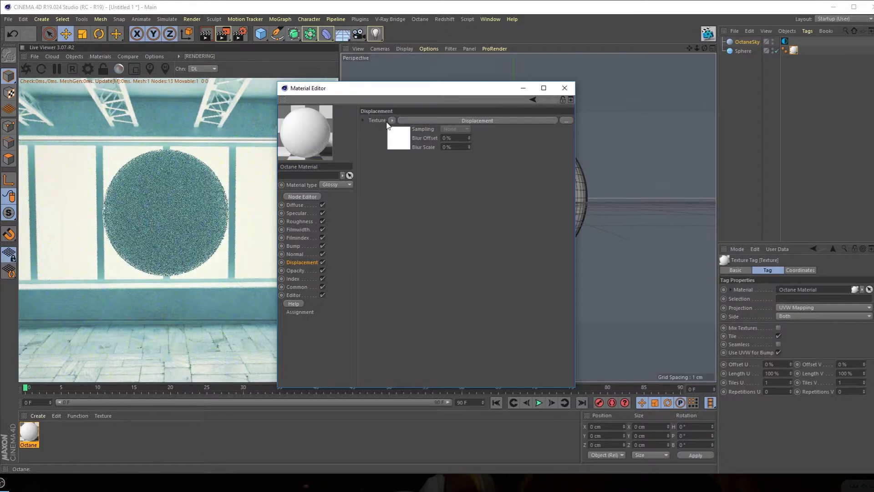
{"action": "left_click", "coordinate": [403, 143]}
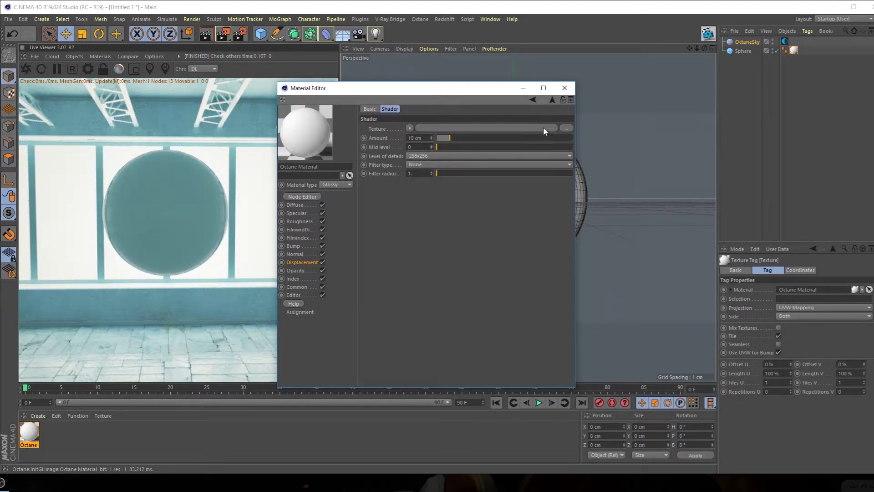
{"action": "left_click", "coordinate": [567, 128]}
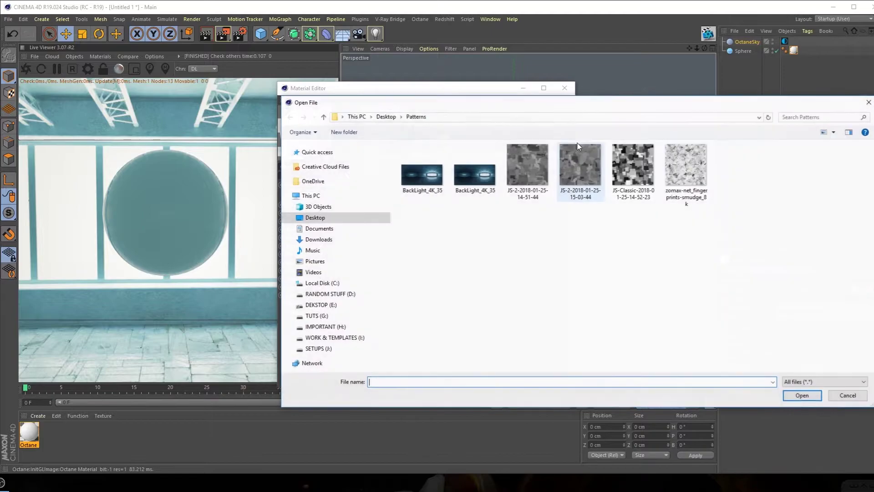
{"action": "left_click", "coordinate": [519, 183]}
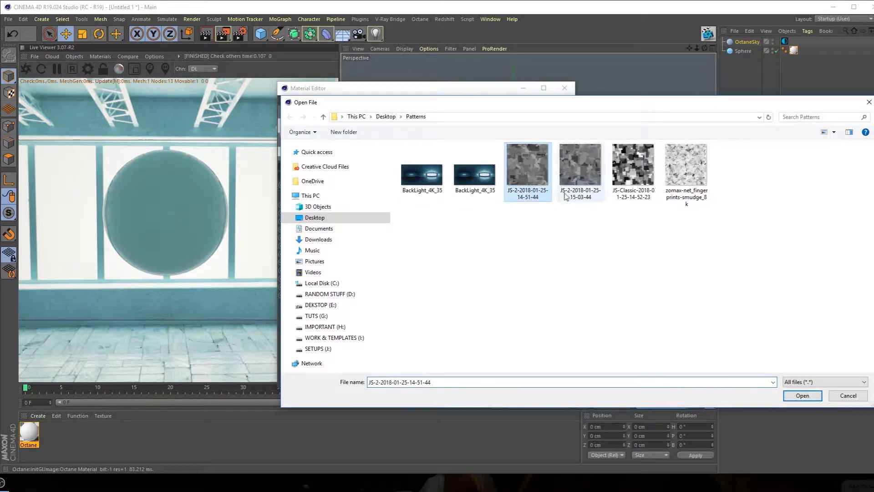
{"action": "left_click", "coordinate": [794, 400]}
{"action": "left_click", "coordinate": [483, 273]}
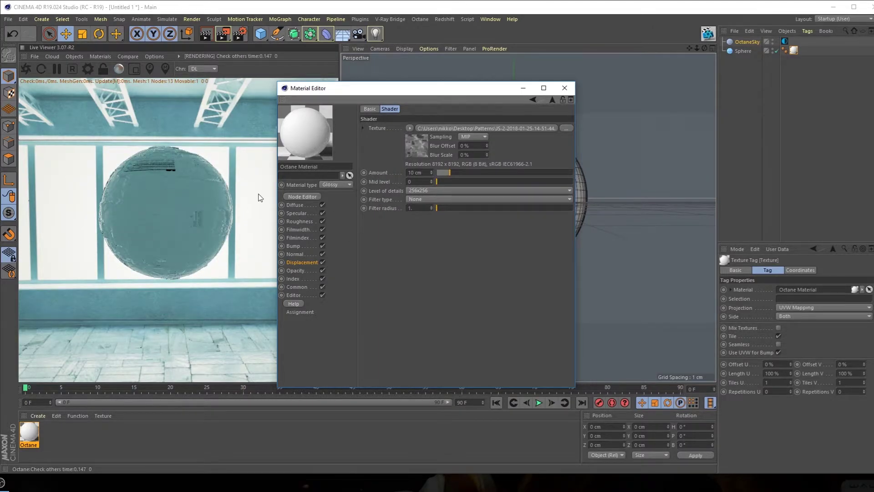
Set the displacement level of detail to 8192x8192 and orbit to a level front view
{"action": "left_click_drag", "start_coordinate": [451, 96], "coordinate": [767, 109]}
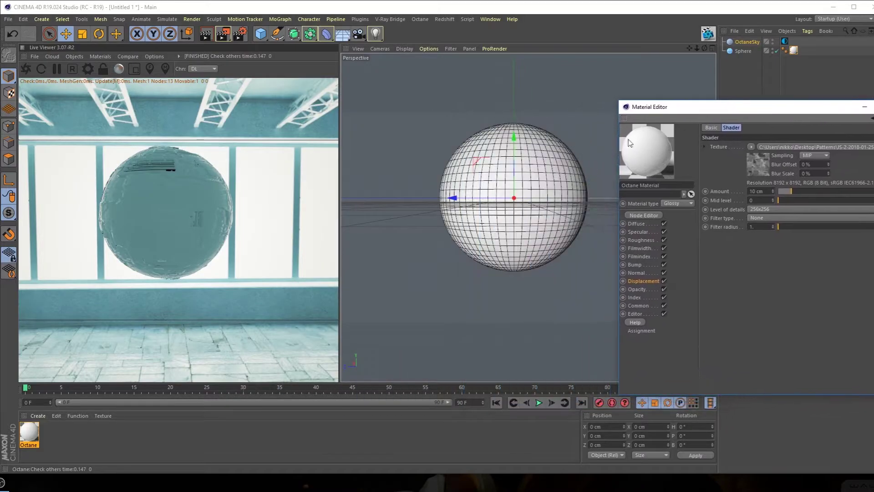
{"action": "scroll", "coordinate": [589, 157], "scroll_direction": "up", "scroll_amount": 5}
{"action": "left_click_drag", "start_coordinate": [521, 185], "coordinate": [595, 196], "text": "alt"}
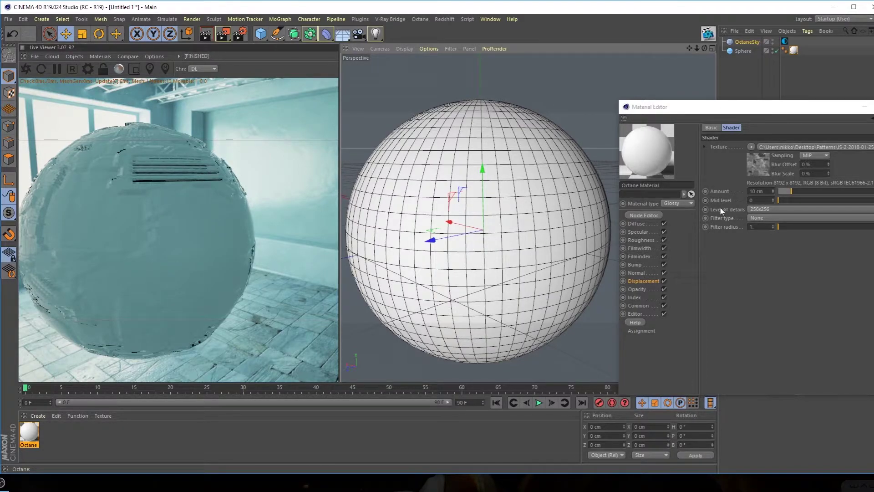
{"action": "left_click", "coordinate": [756, 210]}
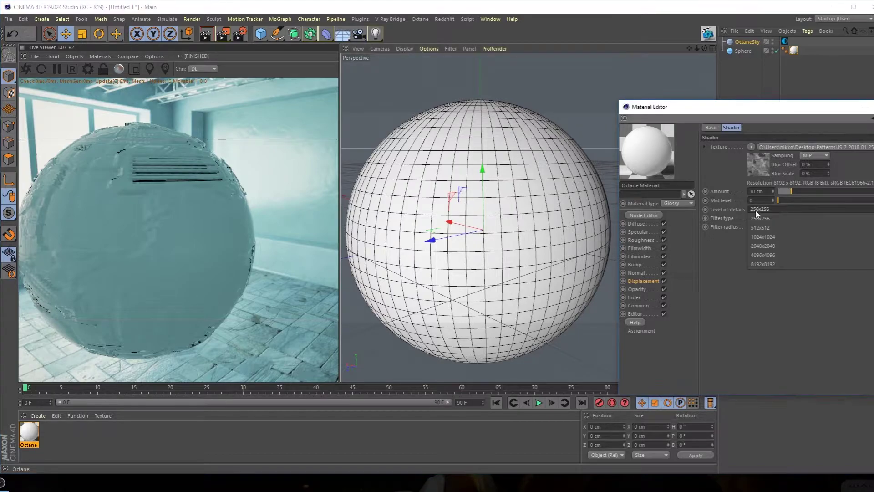
{"action": "left_click", "coordinate": [761, 264]}
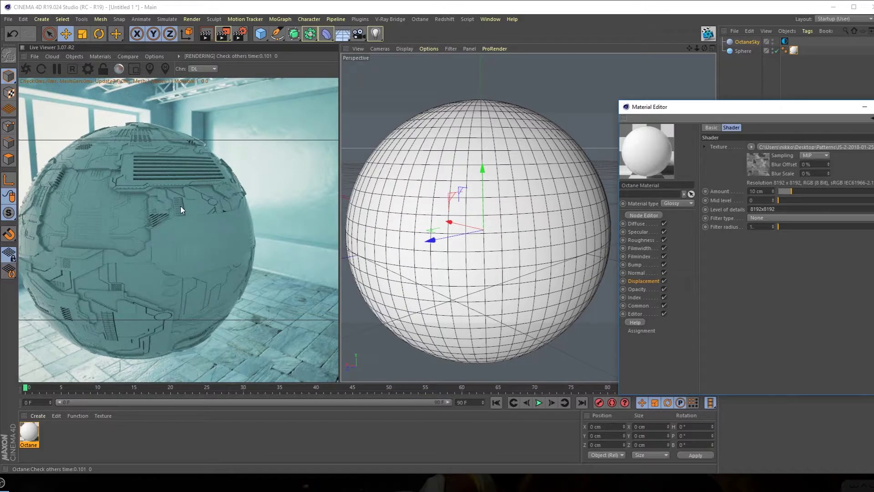
{"action": "scroll", "coordinate": [521, 204], "scroll_direction": "up", "scroll_amount": 5}
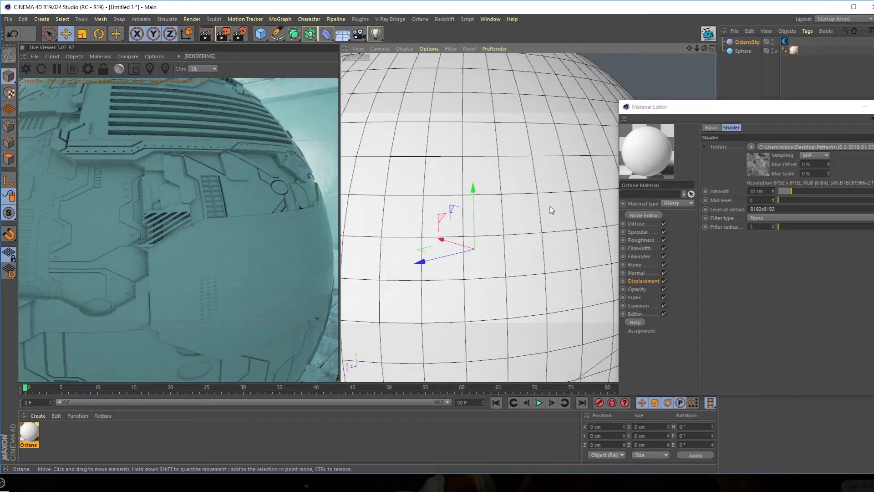
{"action": "scroll", "coordinate": [552, 209], "scroll_direction": "down", "scroll_amount": 6}
{"action": "mouse_move", "coordinate": [523, 232]}
{"action": "left_mouse_down", "text": "alt"}
{"action": "mouse_move", "coordinate": [509, 228]}
{"action": "mouse_move", "coordinate": [517, 234]}
{"action": "left_mouse_up", "text": "alt"}
{"action": "scroll", "coordinate": [508, 228], "scroll_direction": "down", "scroll_amount": 3}
{"action": "left_click_drag", "start_coordinate": [716, 107], "coordinate": [670, 89]}
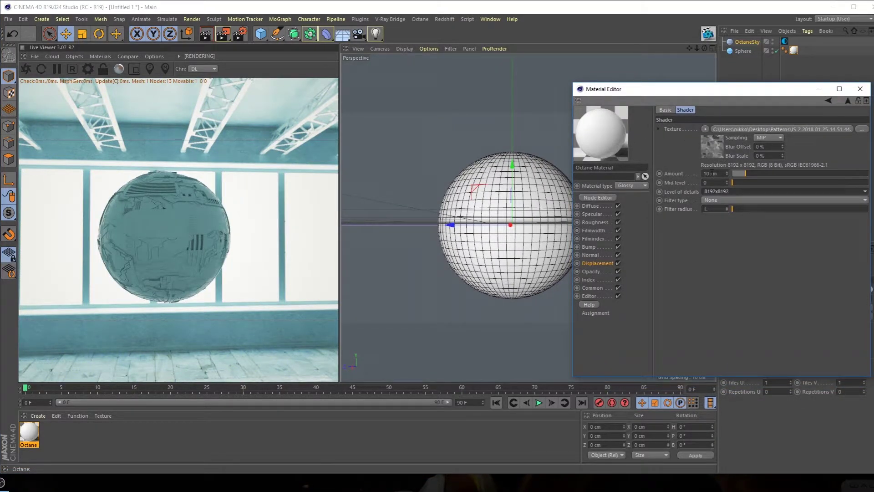
Set the displacement amount to 35 cm
{"action": "left_click", "coordinate": [723, 173]}
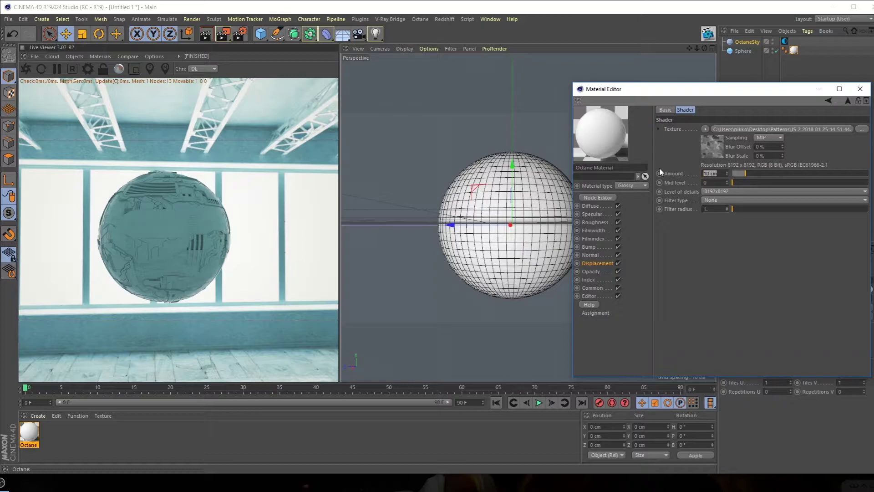
{"action": "type", "text": "35"}
{"action": "key", "text": "Return"}
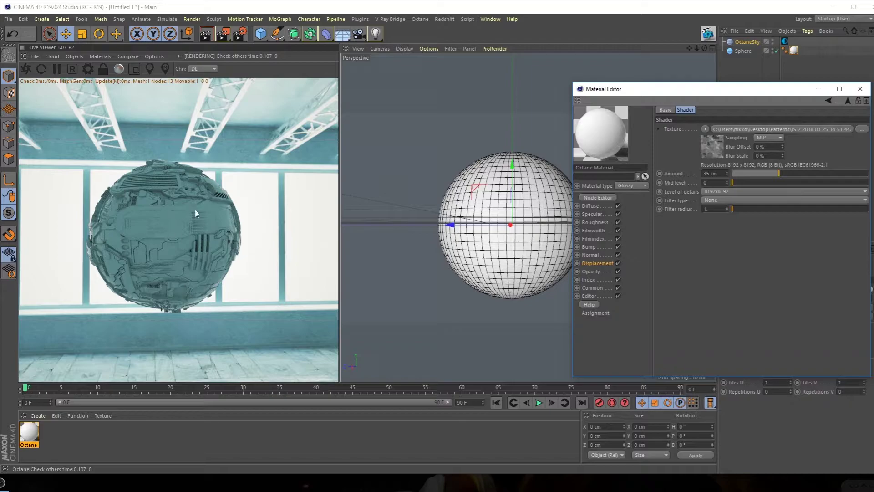
{"action": "left_click", "coordinate": [487, 228]}
{"action": "scroll", "coordinate": [487, 230], "scroll_direction": "up", "scroll_amount": 5}
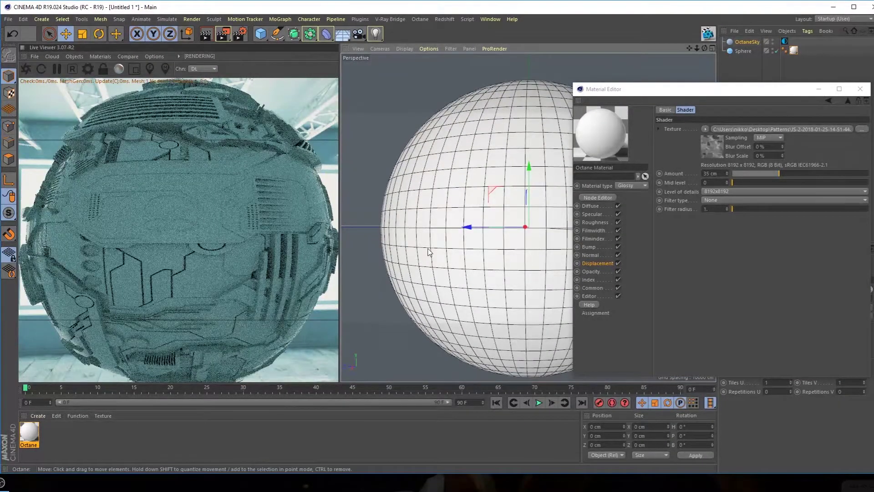
{"action": "scroll", "coordinate": [428, 249], "scroll_direction": "down", "scroll_amount": 5}
{"action": "scroll", "coordinate": [450, 245], "scroll_direction": "down", "scroll_amount": 2}
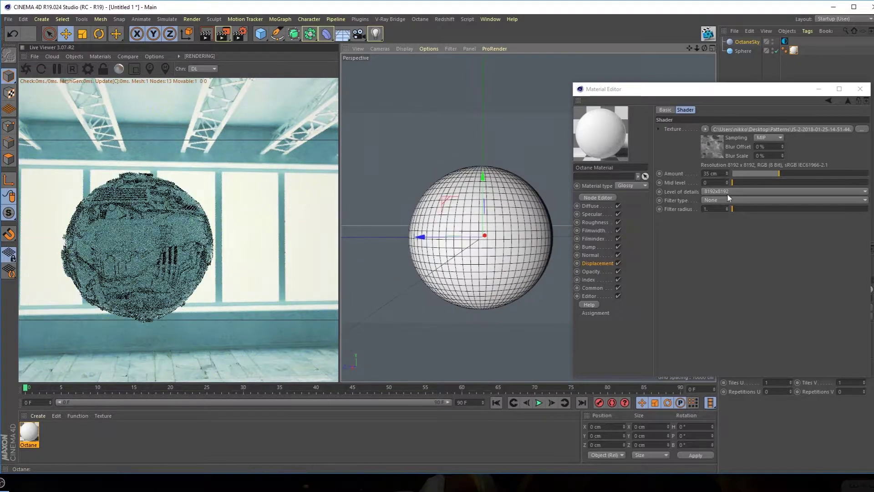
Test an 80 cm displacement amount, then return it to 35 cm
{"action": "double_click", "coordinate": [712, 173]}
{"action": "type", "text": "80"}
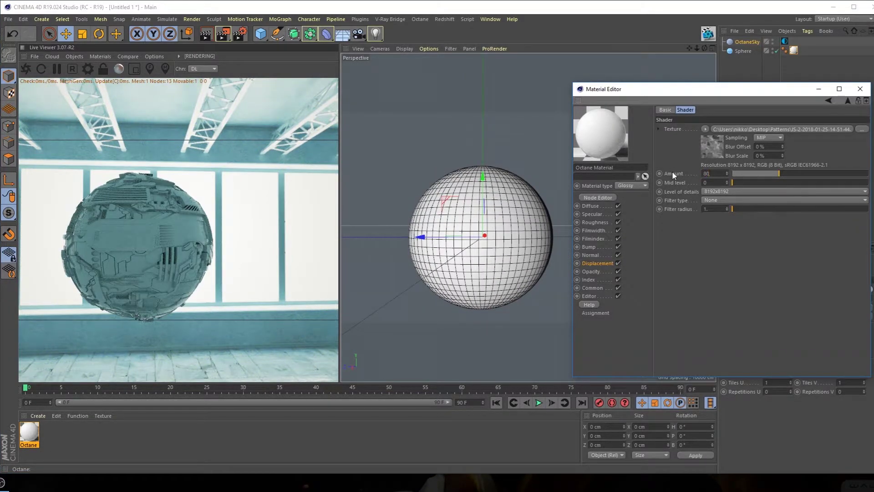
{"action": "key", "text": "Return"}
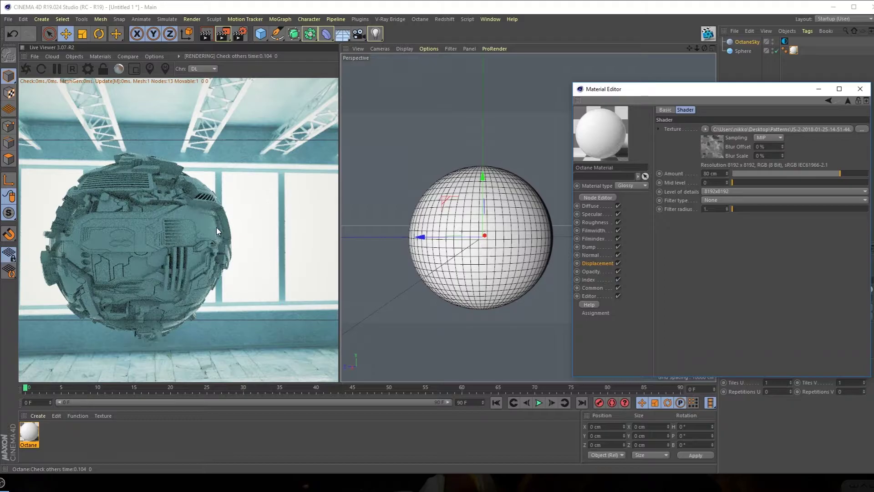
{"action": "left_click", "coordinate": [447, 257]}
{"action": "mouse_move", "coordinate": [447, 257]}
{"action": "left_mouse_down", "text": "alt"}
{"action": "mouse_move", "coordinate": [451, 247]}
{"action": "mouse_move", "coordinate": [440, 254]}
{"action": "mouse_move", "coordinate": [469, 249]}
{"action": "mouse_move", "coordinate": [452, 264]}
{"action": "mouse_move", "coordinate": [435, 256]}
{"action": "left_mouse_up", "text": "alt"}
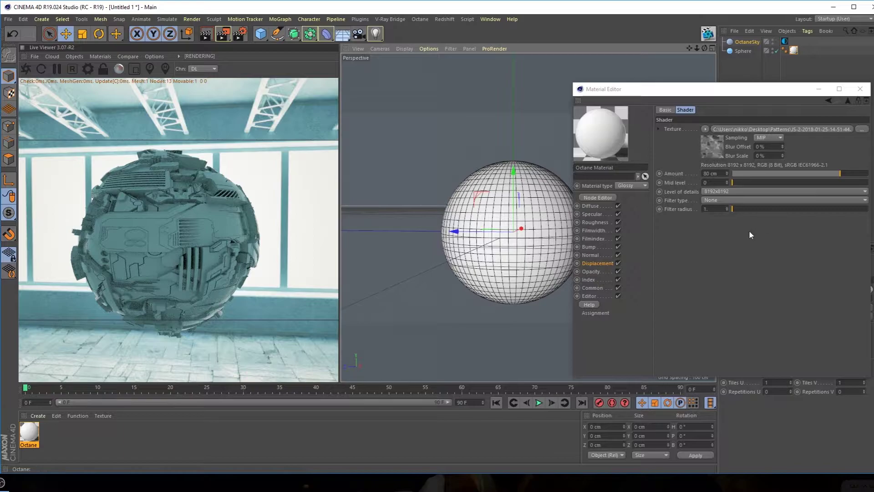
{"action": "type", "text": "35"}
{"action": "key", "text": "Return"}
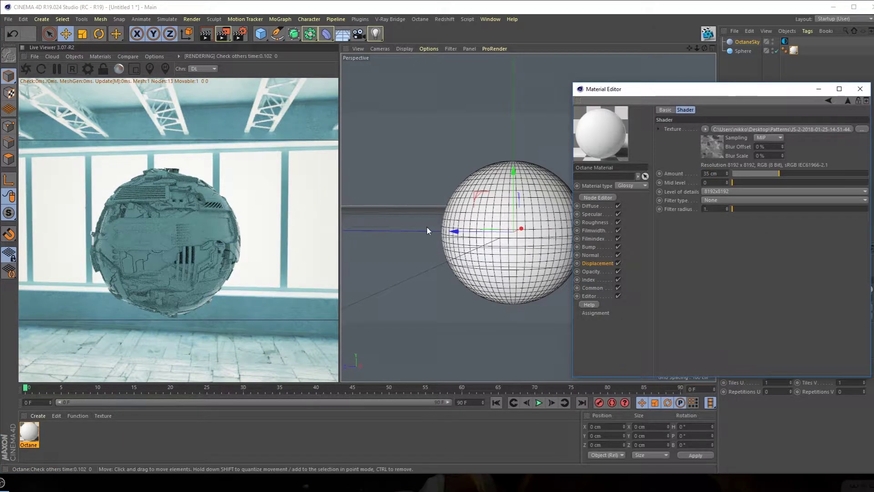
{"action": "left_click_drag", "start_coordinate": [692, 93], "coordinate": [338, 50]}
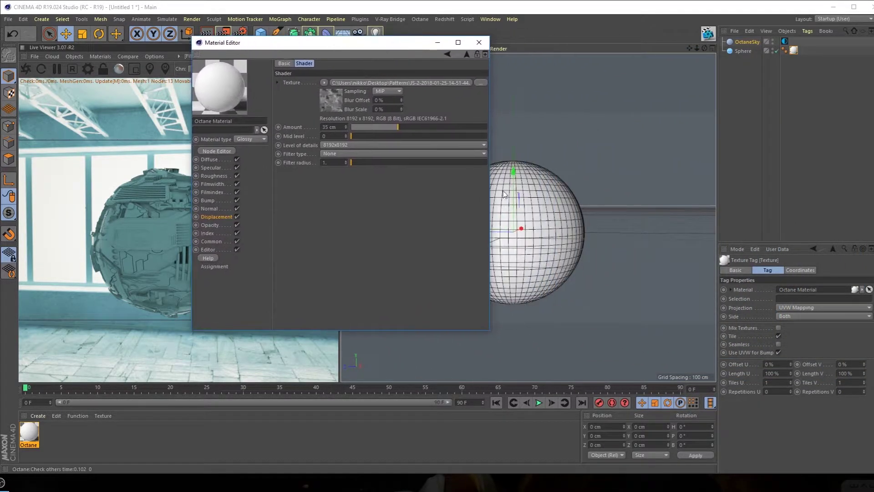
Add an Octane camera with a 28 mm focal length
{"action": "left_click_drag", "start_coordinate": [548, 223], "coordinate": [542, 207]}
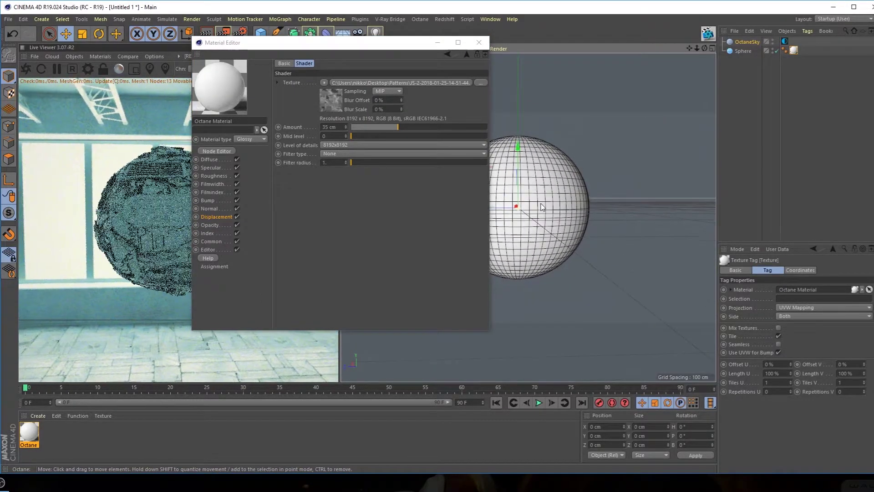
{"action": "left_click_drag", "start_coordinate": [329, 52], "coordinate": [493, 111]}
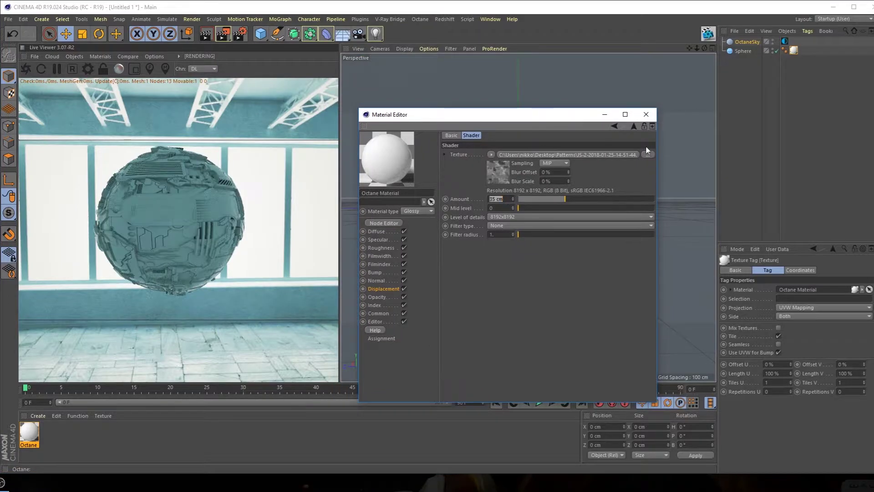
{"action": "left_click_drag", "start_coordinate": [545, 121], "coordinate": [317, 88]}
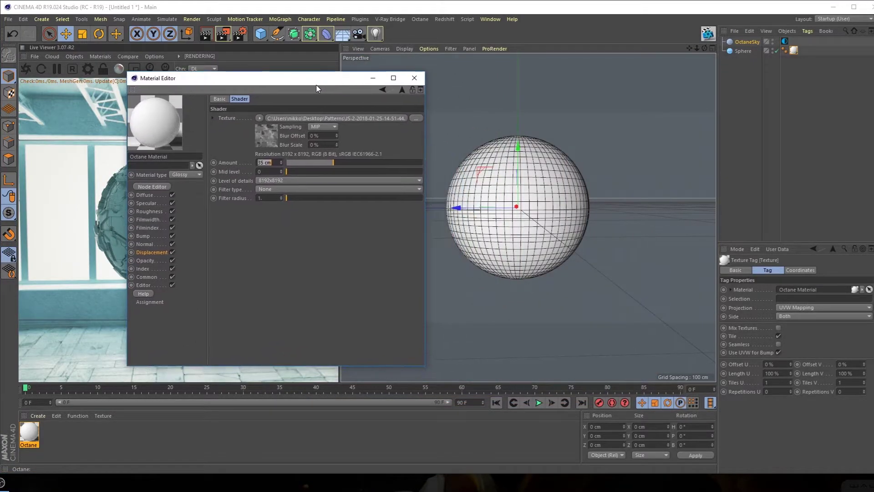
{"action": "left_click", "coordinate": [69, 56]}
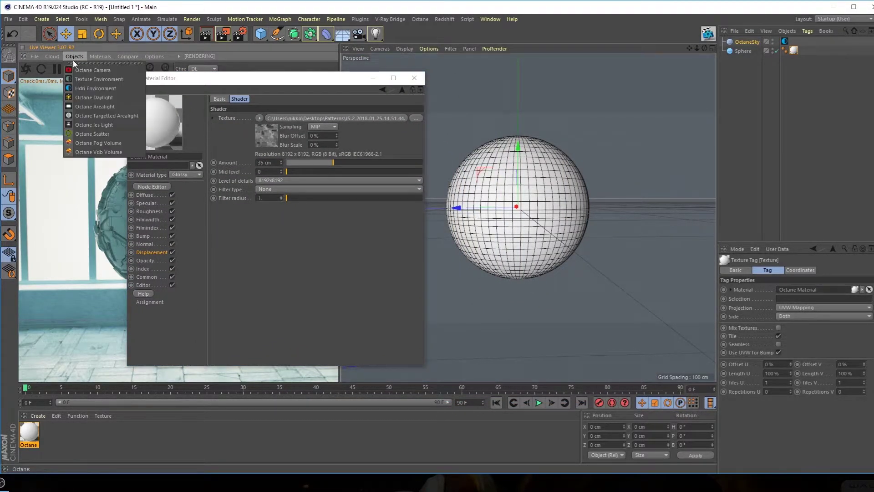
{"action": "left_click", "coordinate": [81, 71]}
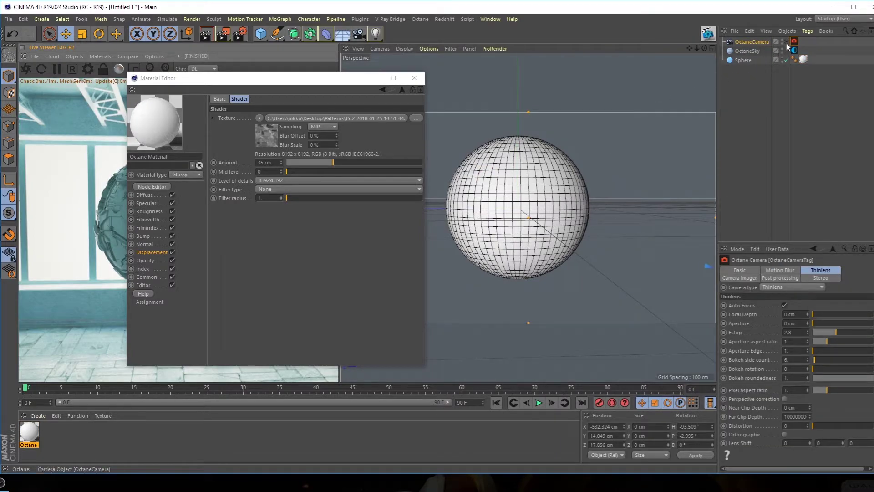
{"action": "left_click", "coordinate": [751, 43]}
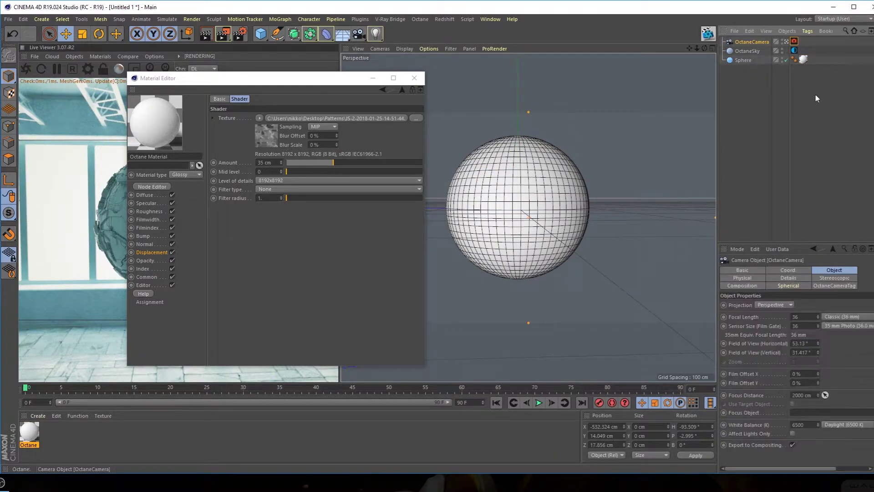
{"action": "type", "text": "28"}
{"action": "key", "text": "Return"}
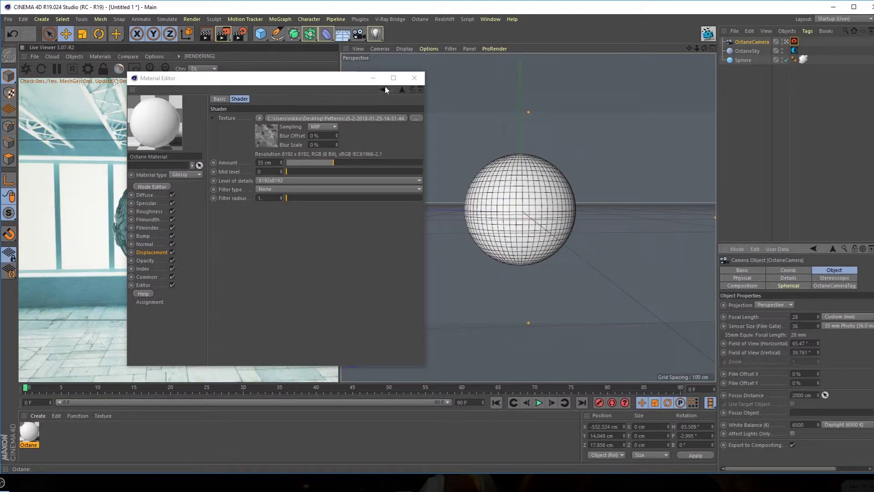
Close the material editor and select the sphere
{"action": "left_click", "coordinate": [414, 78]}
{"action": "left_click", "coordinate": [530, 227]}
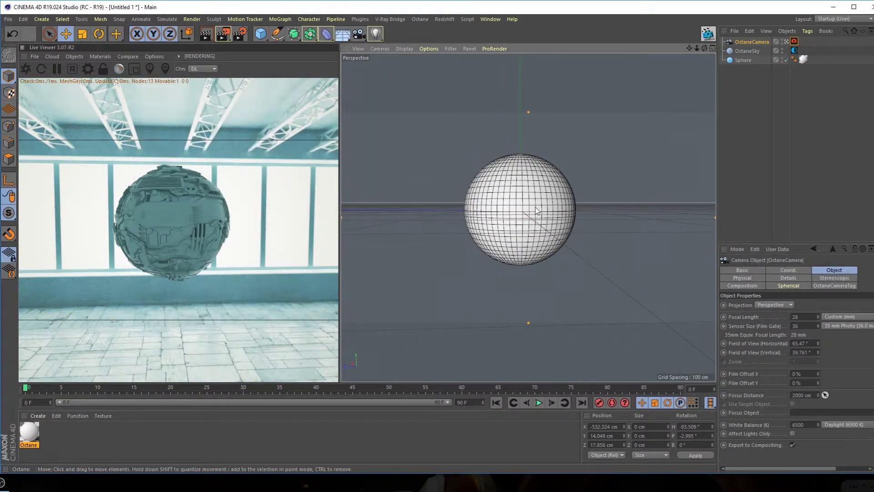
{"action": "left_click", "coordinate": [550, 211]}
Switch the viewport to look through the new Octane camera
{"action": "scroll", "coordinate": [565, 207], "scroll_direction": "up", "scroll_amount": 3}
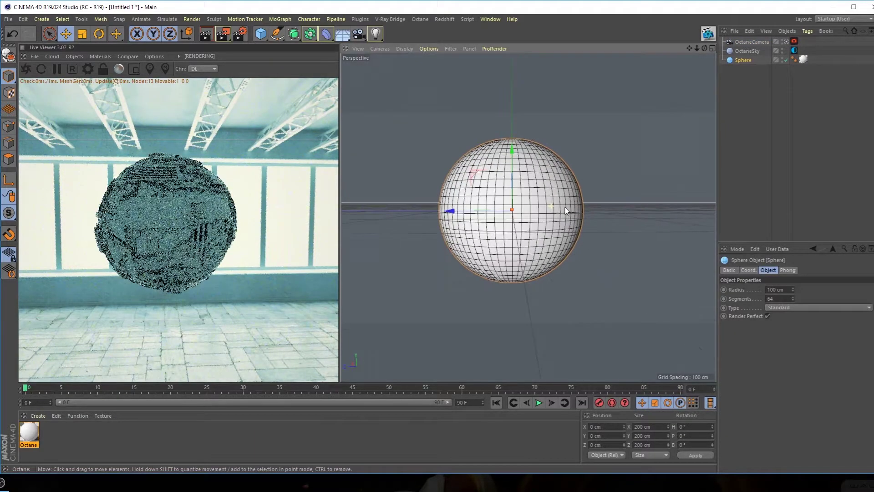
{"action": "left_click_drag", "start_coordinate": [570, 207], "coordinate": [576, 233], "text": "alt"}
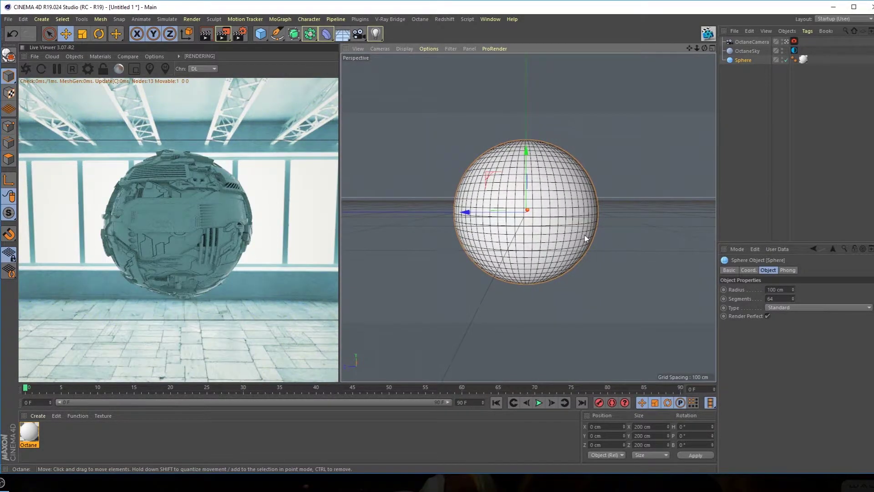
{"action": "left_click", "coordinate": [761, 98]}
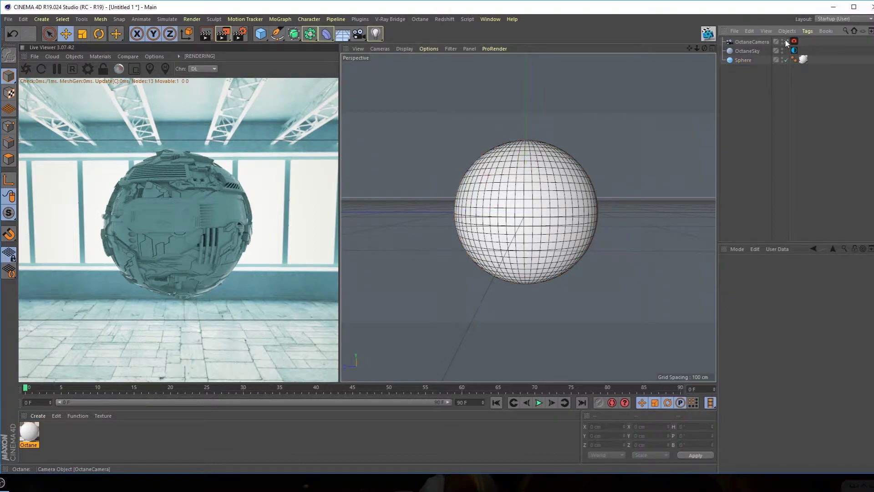
{"action": "left_click", "coordinate": [786, 42]}
Frame the sphere close-up through the camera and reopen the Octane material
{"action": "left_click", "coordinate": [549, 230]}
{"action": "left_click_drag", "start_coordinate": [548, 230], "coordinate": [473, 218], "text": "alt"}
{"action": "scroll", "coordinate": [564, 209], "scroll_direction": "up", "scroll_amount": 5}
{"action": "left_click_drag", "start_coordinate": [553, 212], "coordinate": [410, 223], "text": "alt"}
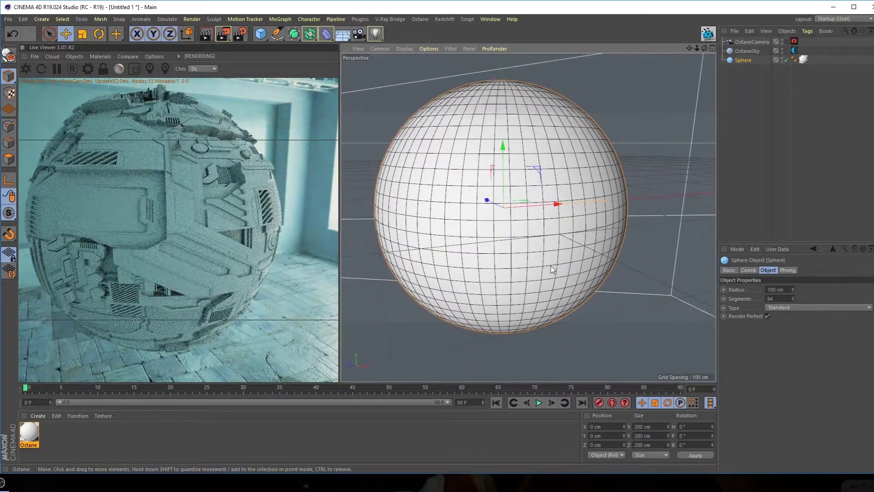
{"action": "double_click", "coordinate": [29, 432]}
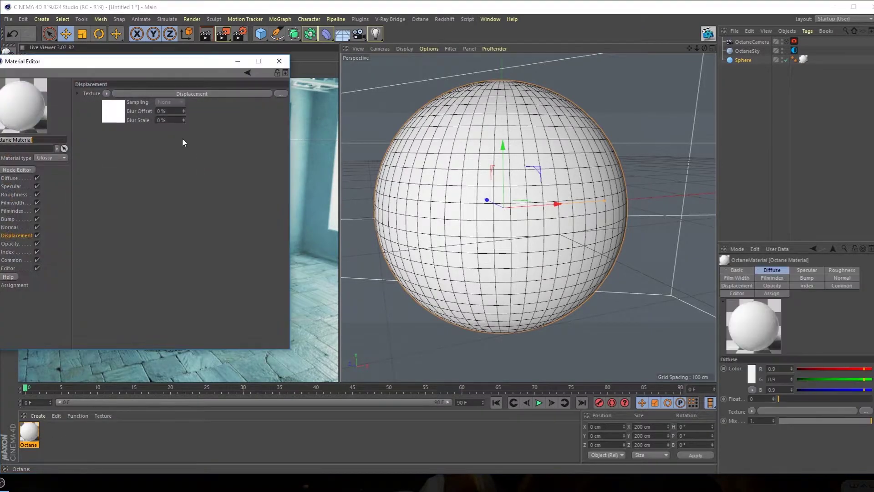
Set the Octane material's Bump texture to a C4doctane ImageTexture
{"action": "left_click_drag", "start_coordinate": [142, 67], "coordinate": [503, 87]}
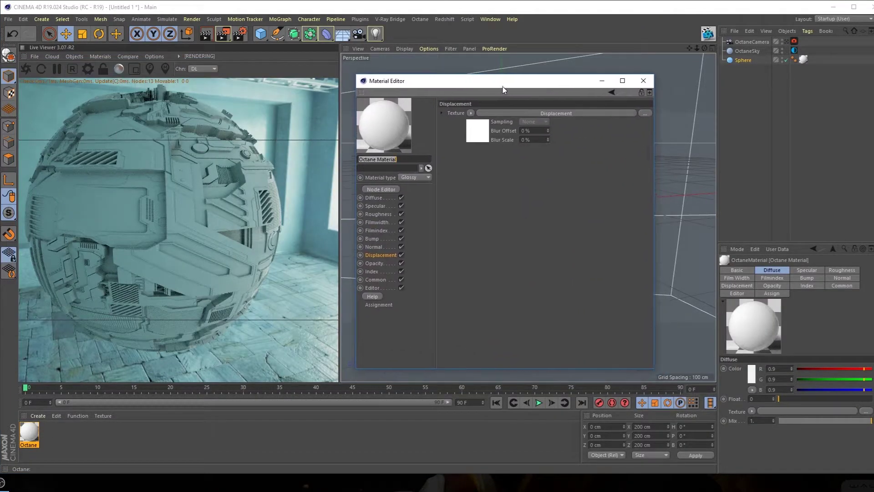
{"action": "left_click", "coordinate": [372, 239]}
{"action": "left_click", "coordinate": [471, 117]}
{"action": "mouse_move", "coordinate": [518, 298]}
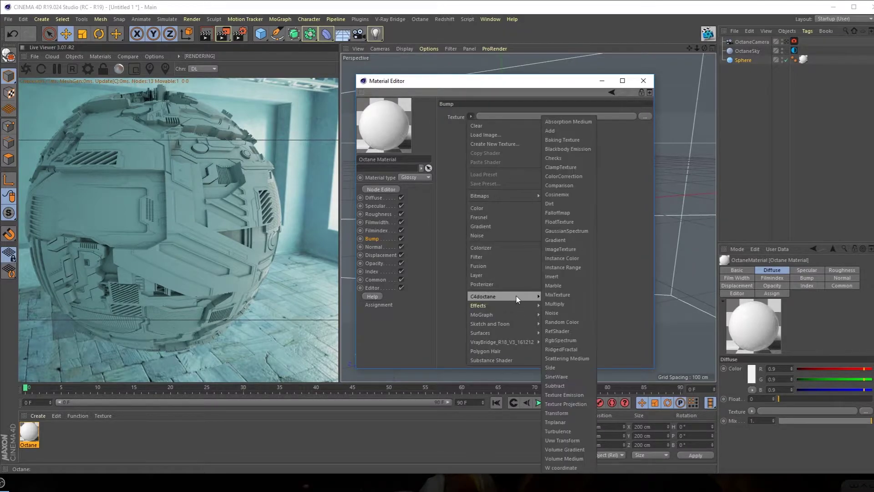
{"action": "left_click", "coordinate": [572, 249]}
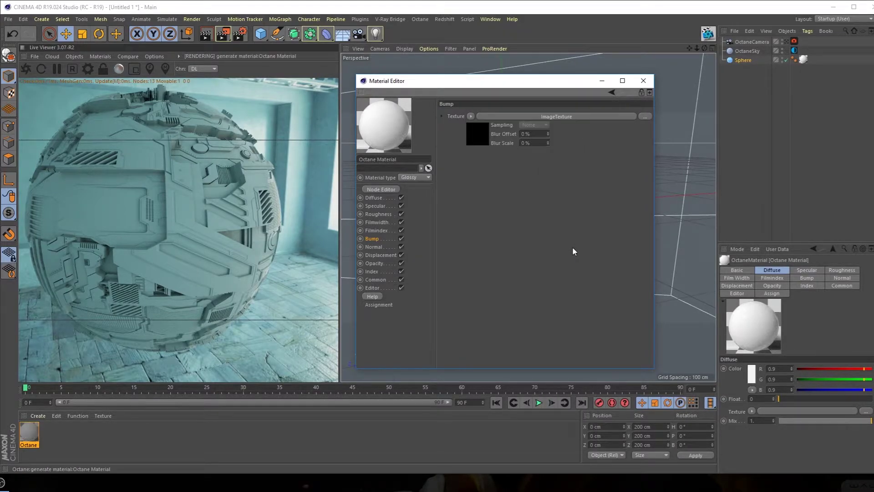
{"action": "left_click", "coordinate": [478, 127]}
{"action": "left_click", "coordinate": [642, 120]}
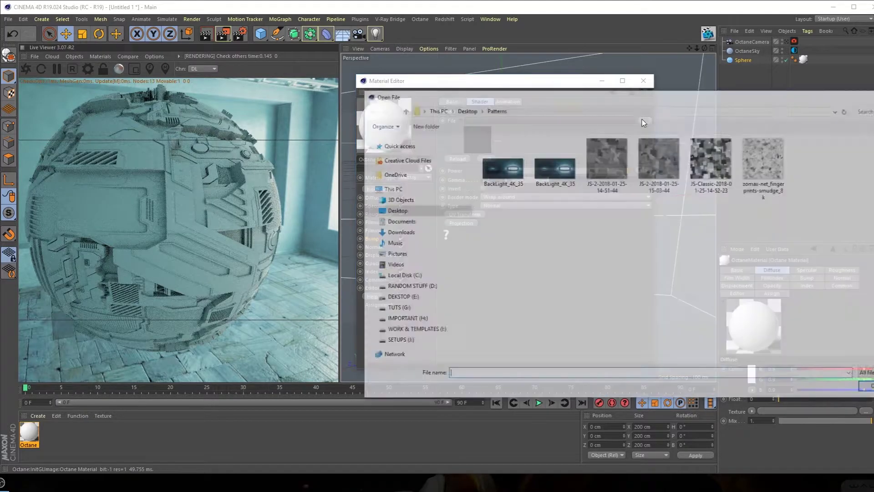
Load zomax-net_fingerprints-smudge_8k.jpg into the bump image texture without copying it to the project
{"action": "left_click_drag", "start_coordinate": [654, 98], "coordinate": [552, 94]}
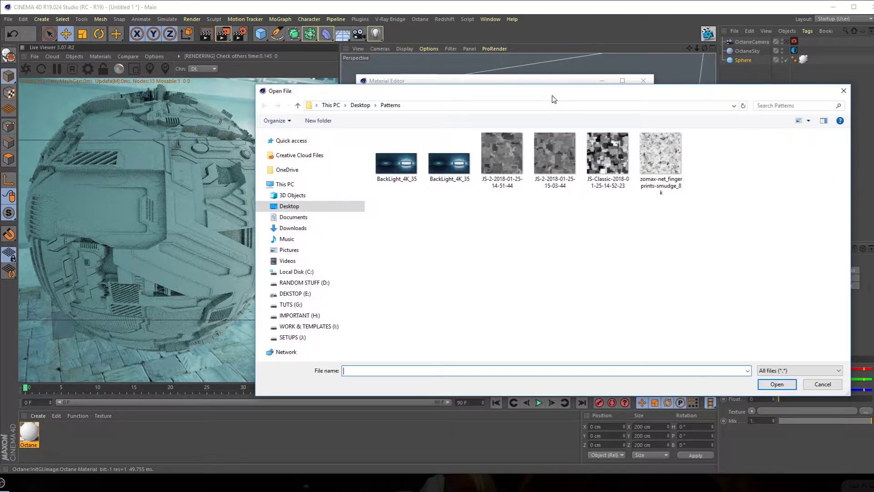
{"action": "left_click", "coordinate": [657, 176]}
{"action": "left_click", "coordinate": [777, 384]}
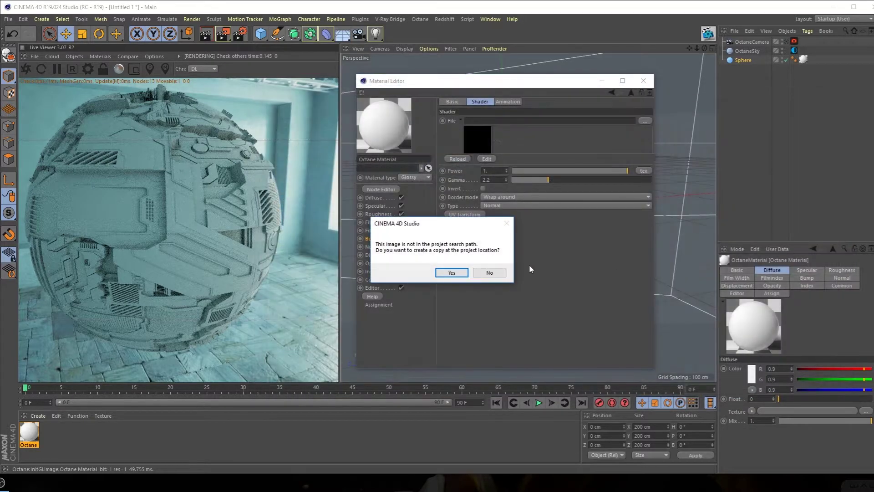
{"action": "left_click", "coordinate": [490, 273]}
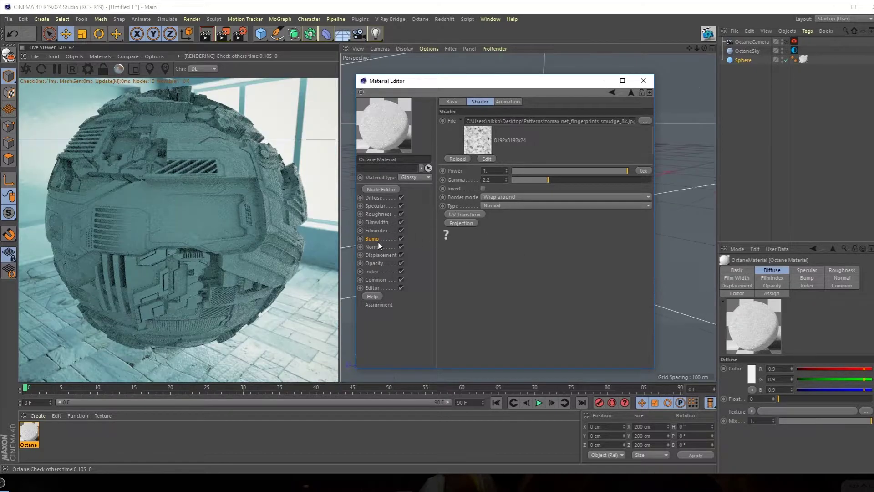
{"action": "left_click", "coordinate": [377, 240]}
{"action": "left_click", "coordinate": [471, 116]}
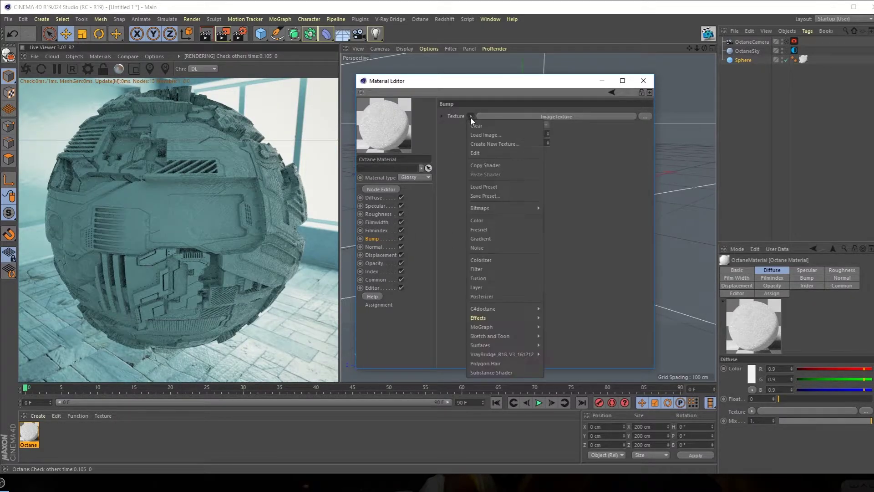
Wrap the bump image in a Gradient shader, moving its white knot left and darkening it to 51% grey
{"action": "mouse_move", "coordinate": [524, 309]}
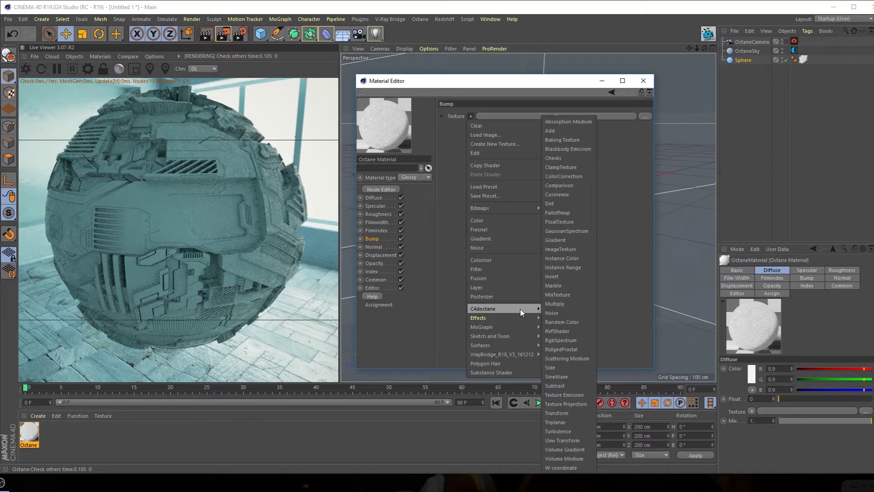
{"action": "left_click", "coordinate": [555, 239]}
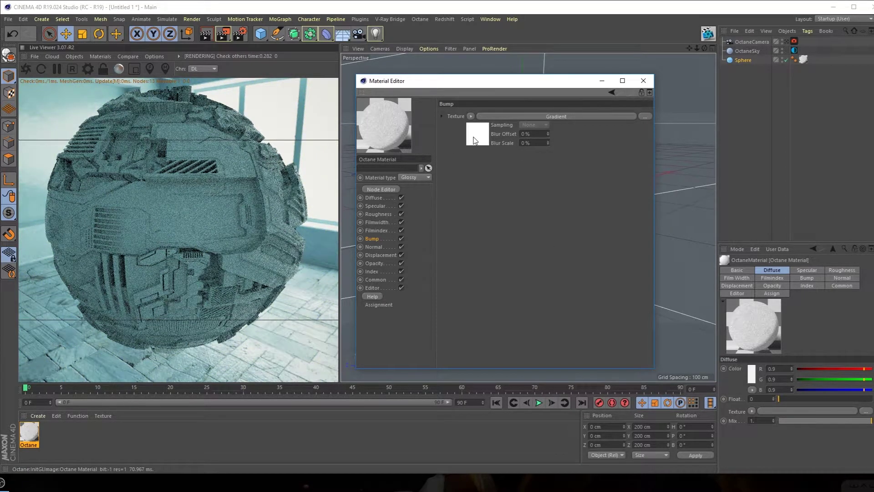
{"action": "left_click", "coordinate": [474, 140]}
{"action": "left_click_drag", "start_coordinate": [651, 201], "coordinate": [578, 200]}
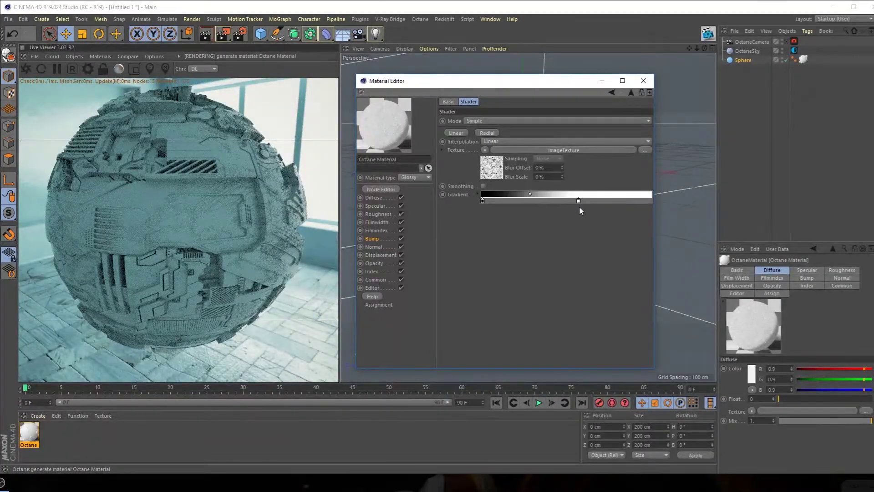
{"action": "left_click", "coordinate": [252, 215]}
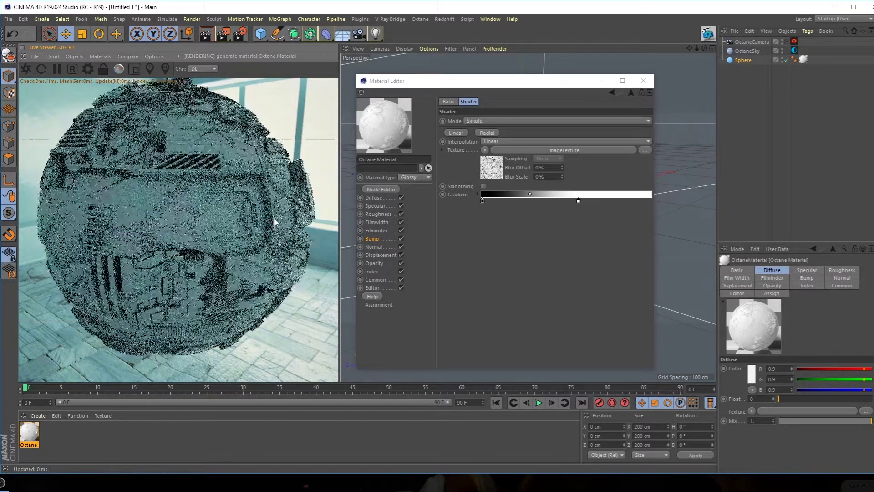
{"action": "scroll", "coordinate": [275, 224], "scroll_direction": "up", "scroll_amount": 3}
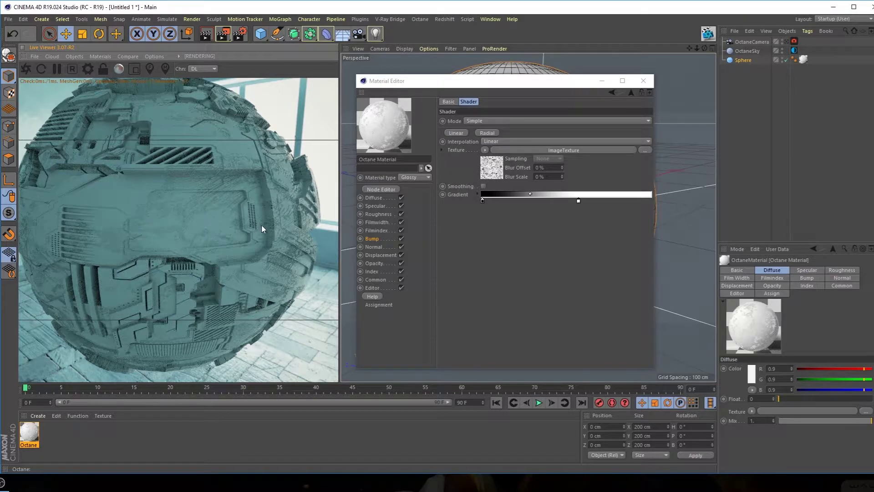
{"action": "double_click", "coordinate": [578, 200]}
{"action": "left_click", "coordinate": [596, 219]}
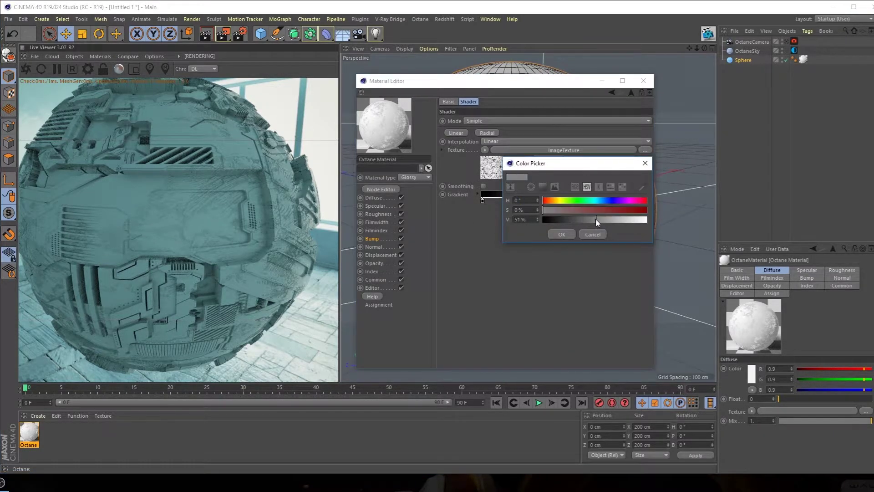
{"action": "left_click", "coordinate": [561, 234]}
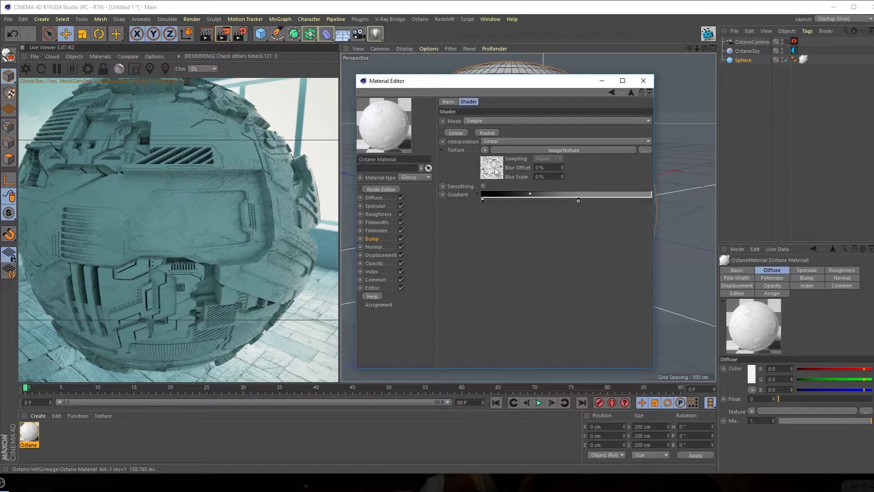
{"action": "left_click", "coordinate": [496, 173]}
Set the fingerprint image texture's Power to 1.3
{"action": "left_click", "coordinate": [500, 171]}
{"action": "type", "text": "2"}
{"action": "key", "text": "Return"}
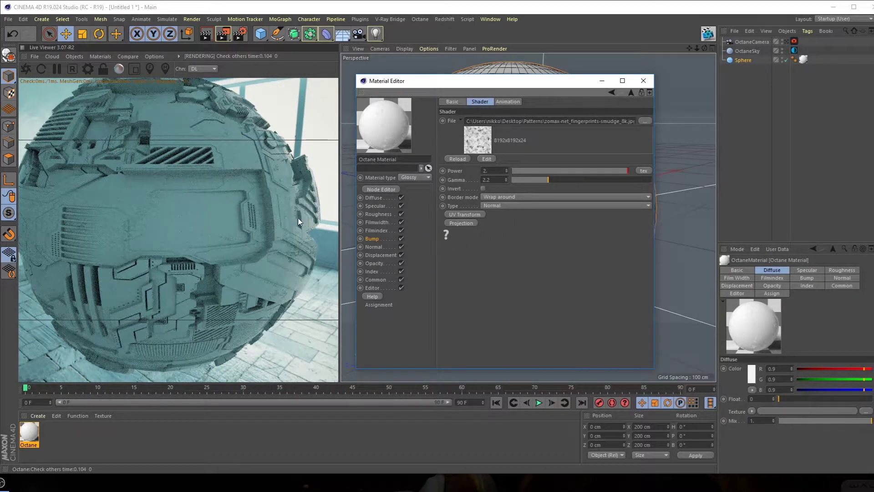
{"action": "double_click", "coordinate": [485, 170]}
{"action": "type", "text": "1.3"}
{"action": "key", "text": "Return"}
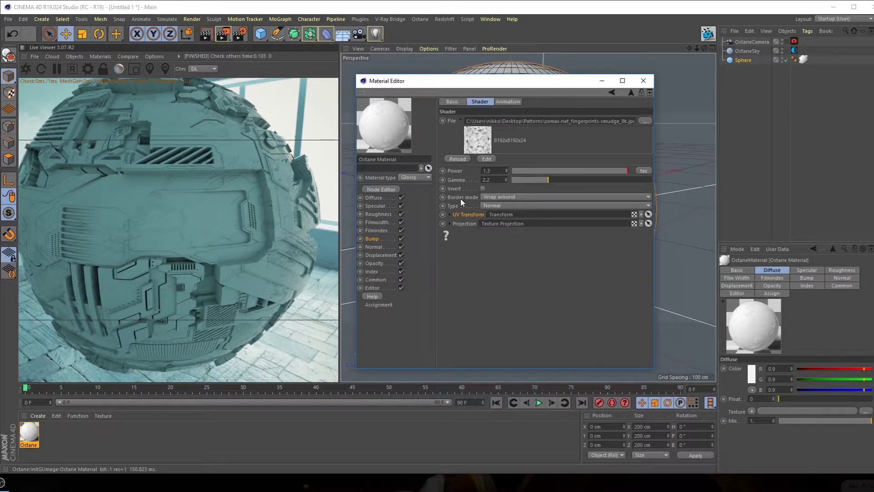
Keep the texture's border mode on Wrap around and set its gamma to 2
{"action": "left_click", "coordinate": [495, 198]}
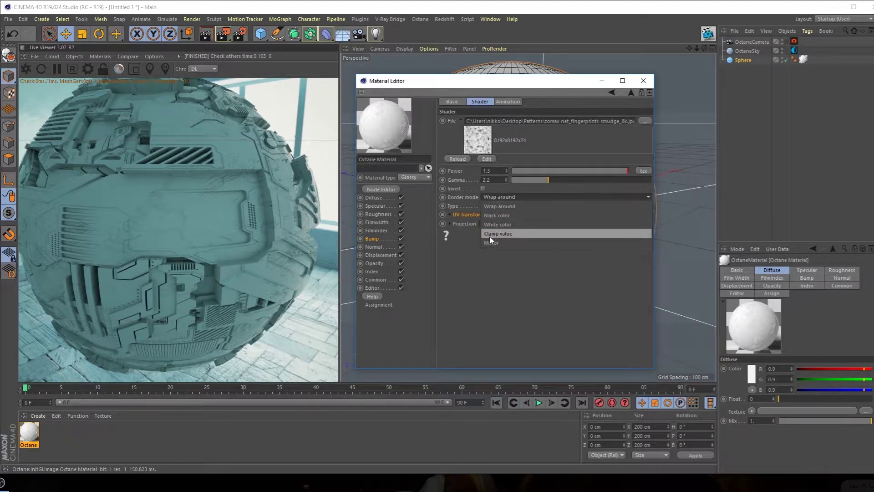
{"action": "left_click", "coordinate": [490, 270]}
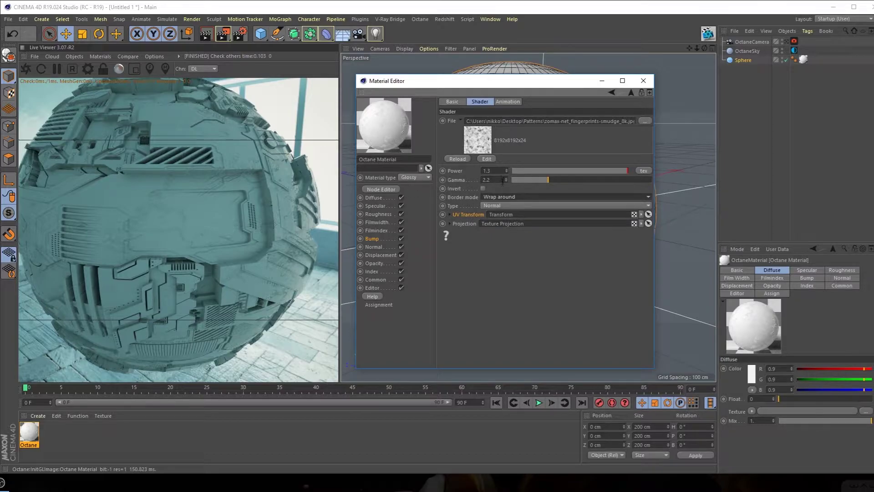
{"action": "left_click", "coordinate": [486, 180]}
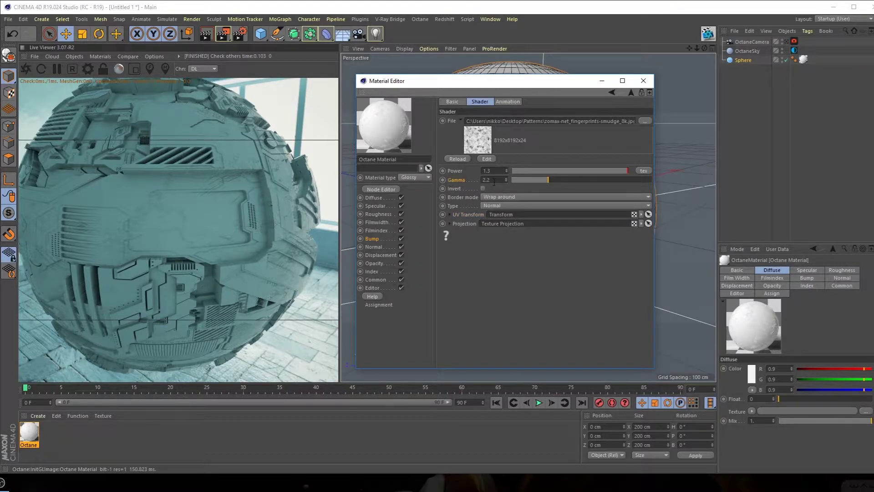
{"action": "type", "text": "3."}
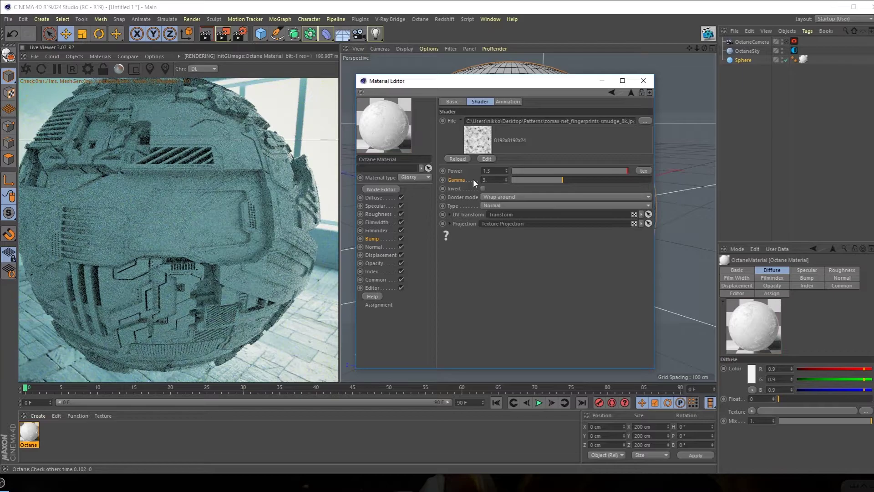
{"action": "type", "text": "2"}
{"action": "key", "text": "Return"}
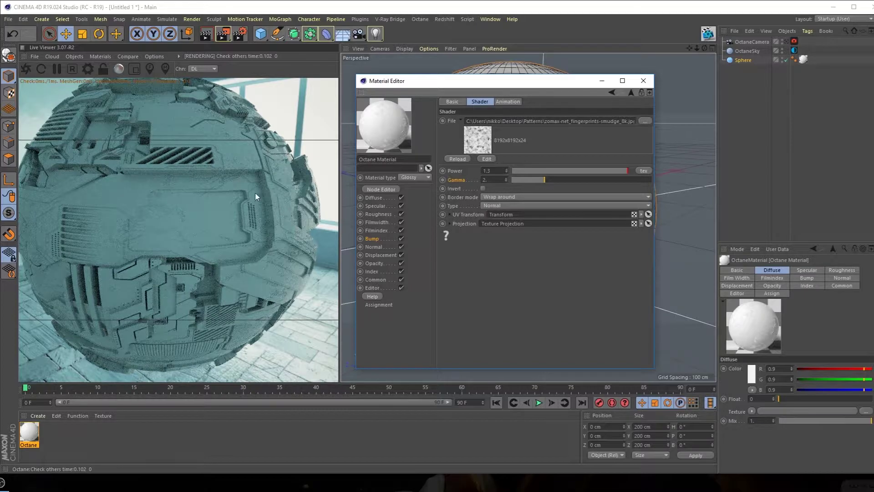
{"action": "scroll", "coordinate": [268, 191], "scroll_direction": "up", "scroll_amount": 3}
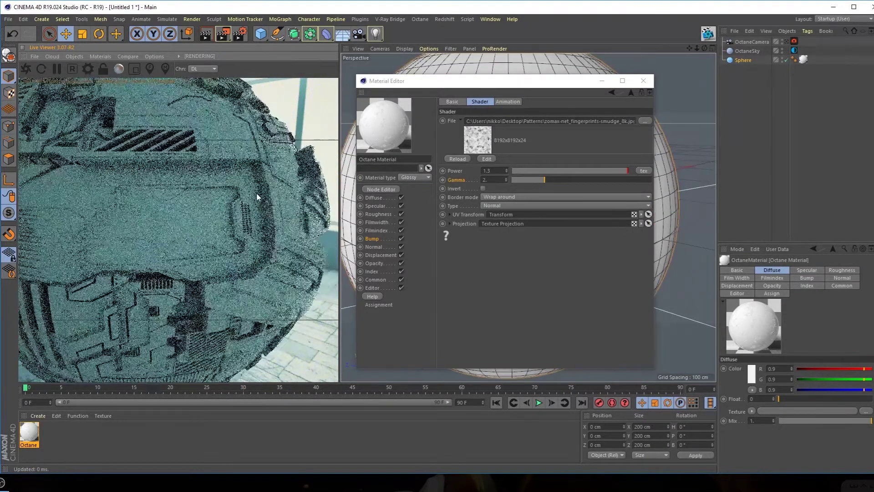
{"action": "scroll", "coordinate": [256, 193], "scroll_direction": "down", "scroll_amount": 1}
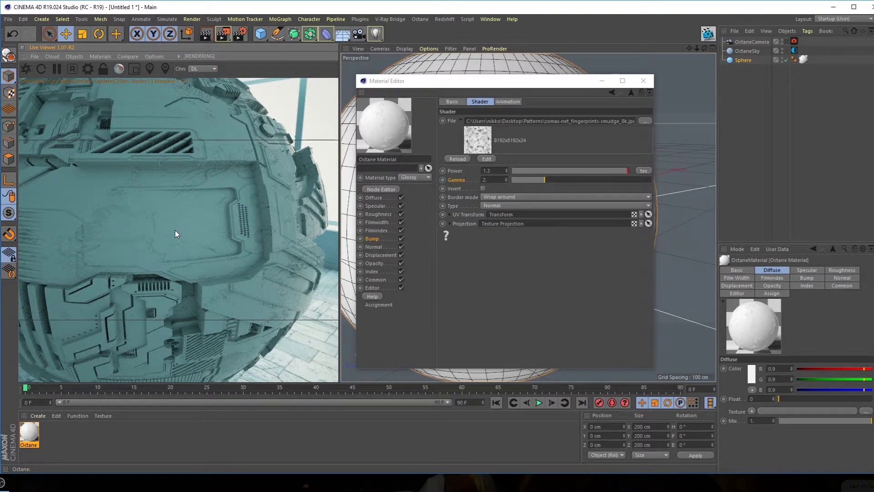
{"action": "scroll", "coordinate": [706, 212], "scroll_direction": "down", "scroll_amount": 3}
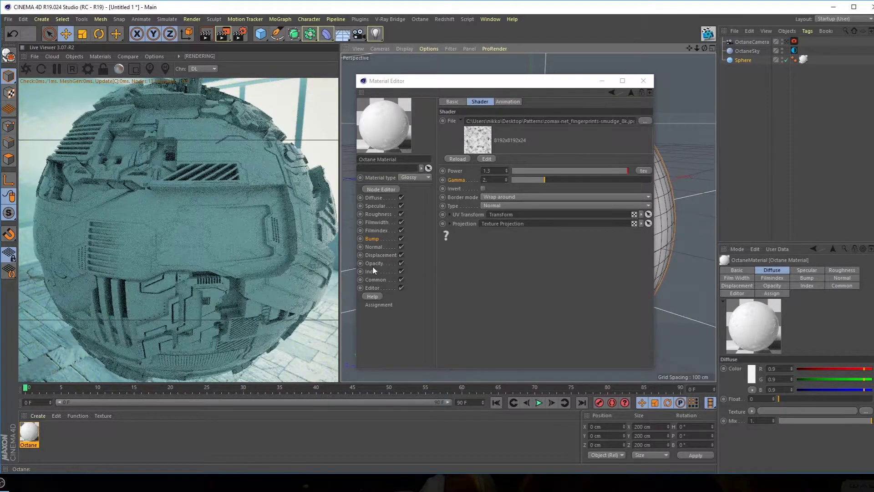
Set the Octane material's Index to 4
{"action": "left_click", "coordinate": [371, 272]}
{"action": "left_click", "coordinate": [468, 113]}
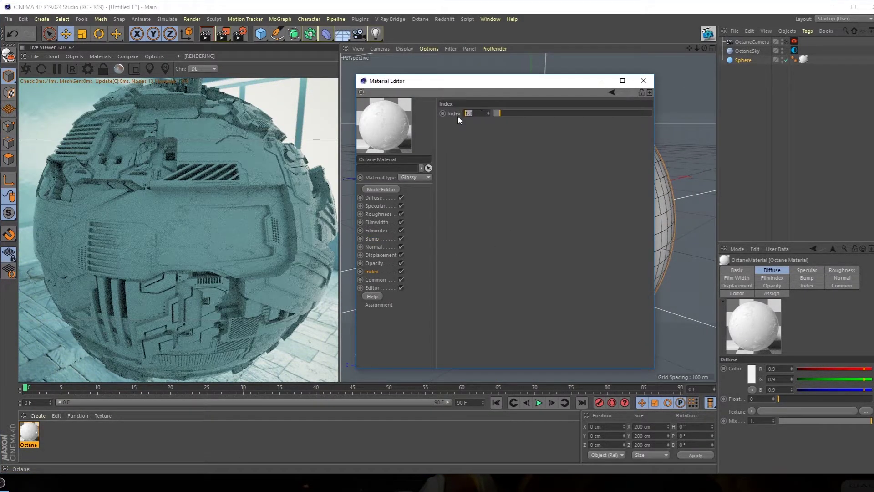
{"action": "type", "text": "4"}
{"action": "key", "text": "Return"}
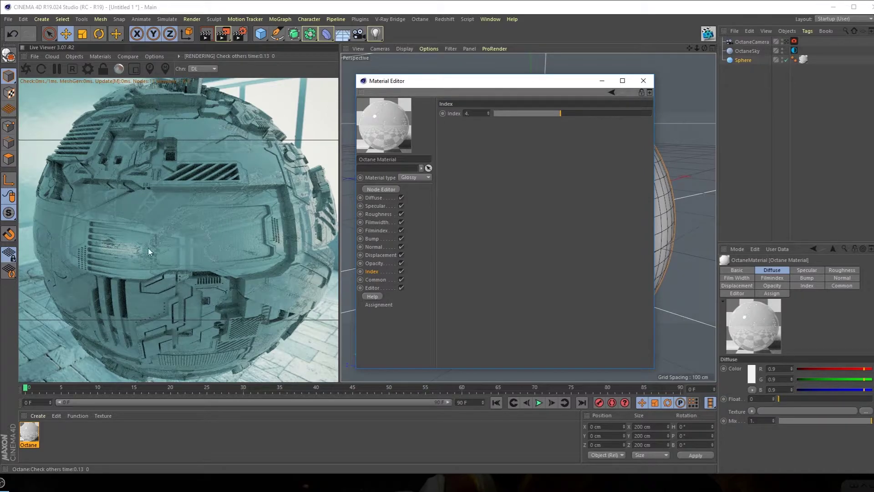
Switch the render to the OctaneCamera view and close the Material Editor
{"action": "left_click", "coordinate": [786, 41]}
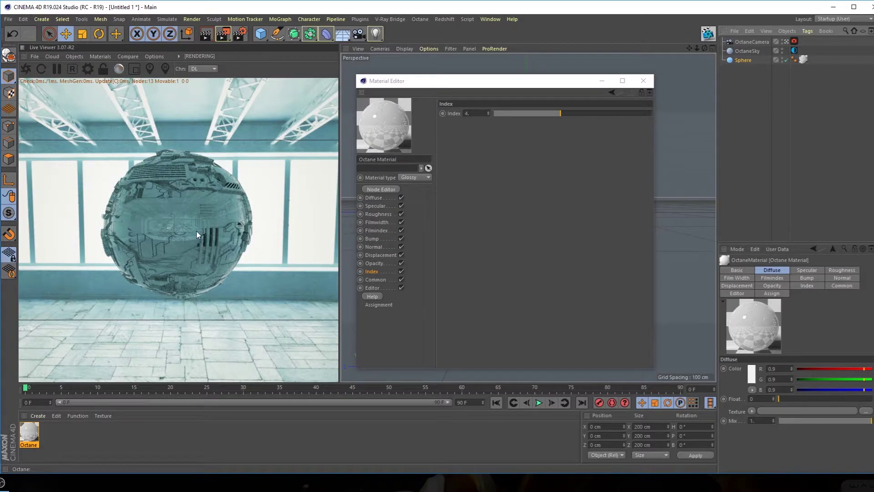
{"action": "left_click", "coordinate": [643, 81]}
{"action": "left_click", "coordinate": [794, 51]}
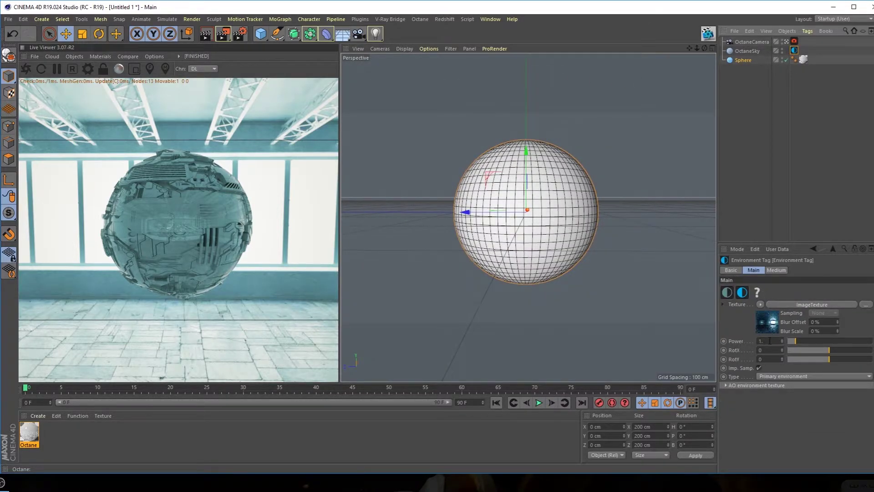
Lower the OctaneSky environment power from 1 to 0.7, then deselect everything
{"action": "left_click", "coordinate": [769, 340]}
{"action": "key", "text": "BackSpace"}
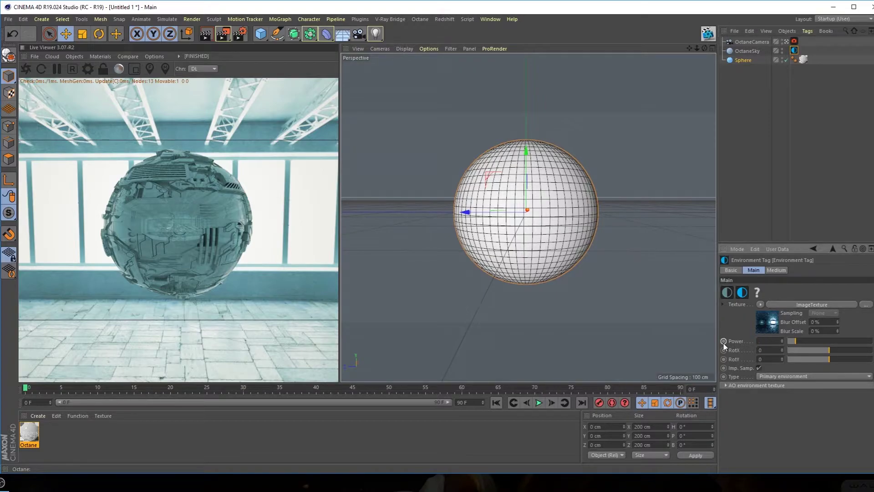
{"action": "type", "text": ".7"}
{"action": "key", "text": "Return"}
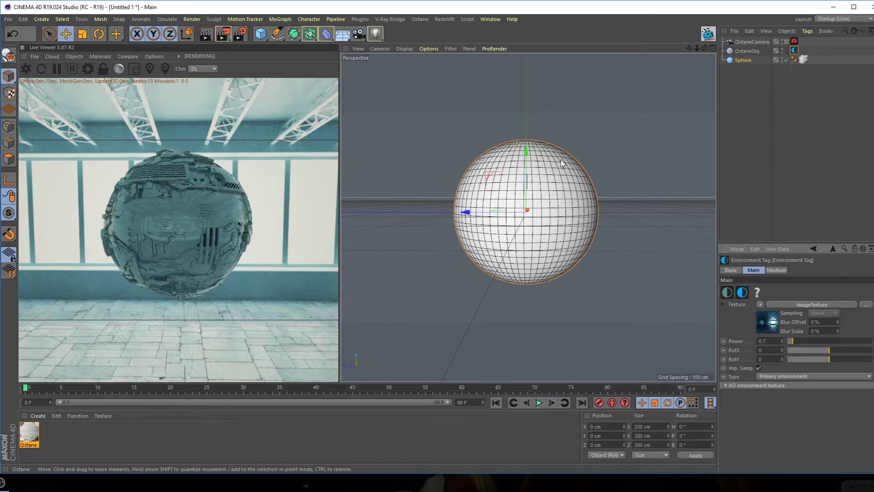
{"action": "left_click", "coordinate": [723, 113]}
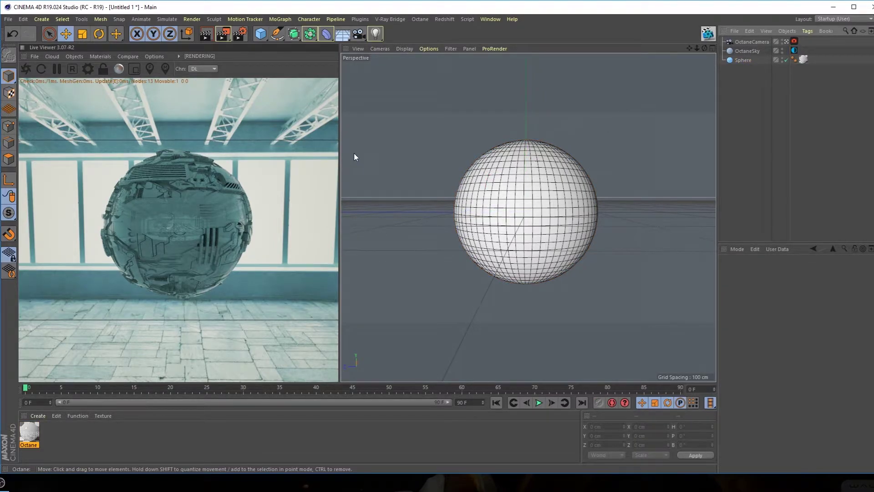
{"action": "left_click", "coordinate": [72, 58]}
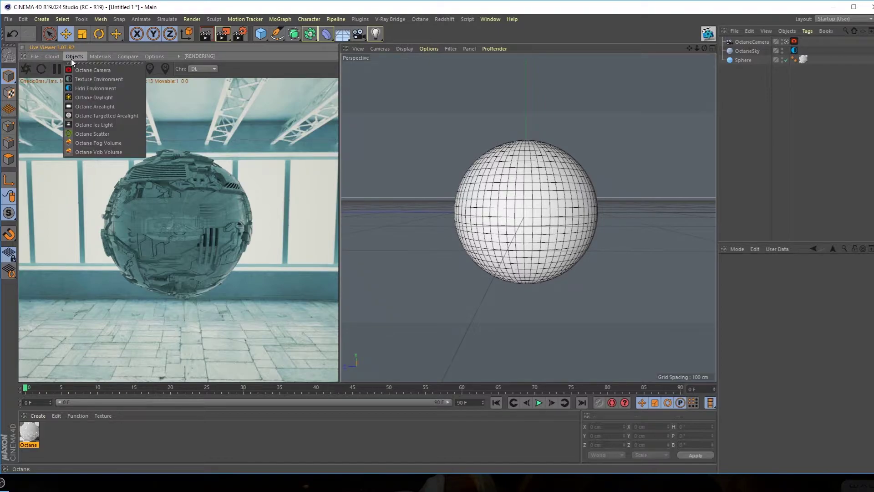
Add an Octane area light to the sphere's right, hidden from the camera
{"action": "left_click", "coordinate": [77, 106]}
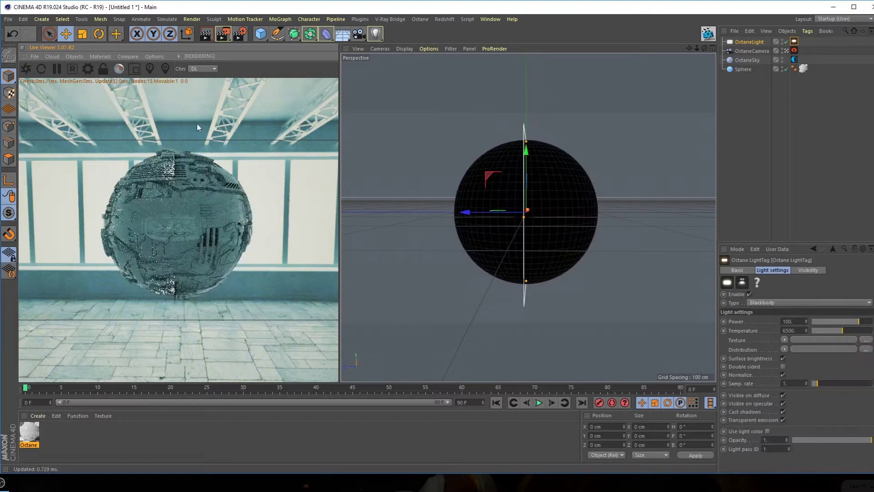
{"action": "left_click_drag", "start_coordinate": [465, 212], "coordinate": [689, 202]}
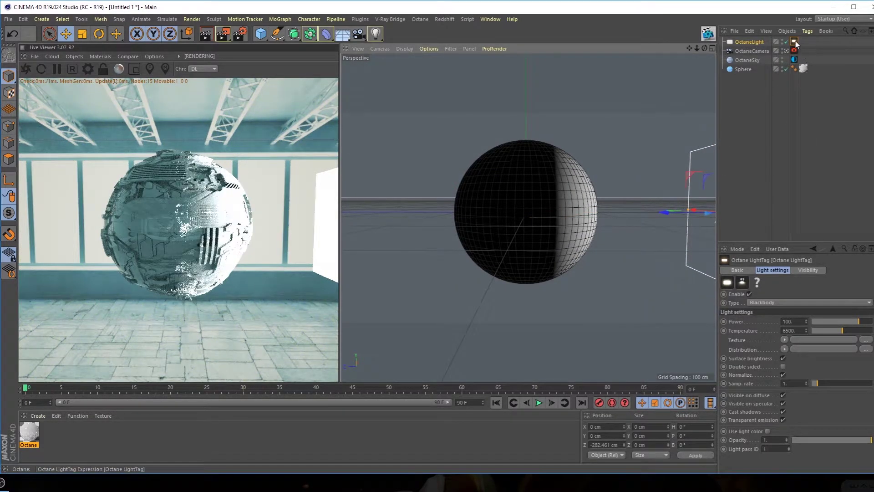
{"action": "left_click", "coordinate": [802, 270]}
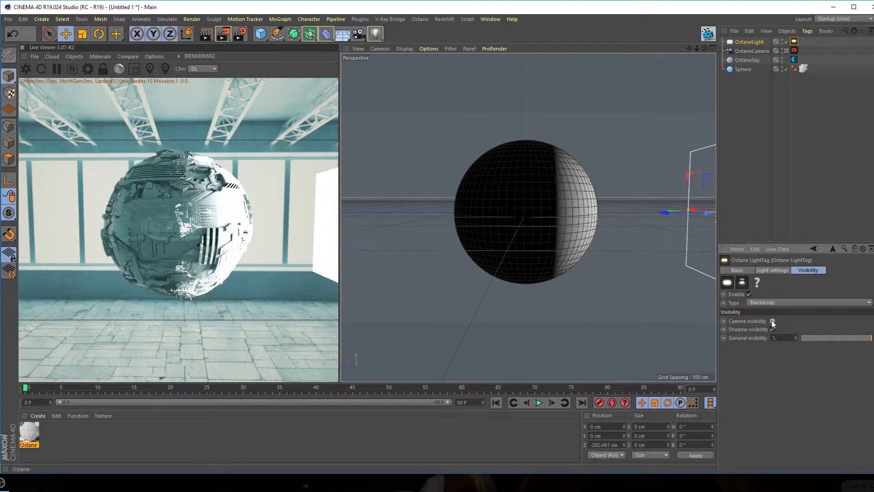
{"action": "left_click", "coordinate": [772, 321]}
{"action": "left_click", "coordinate": [774, 270]}
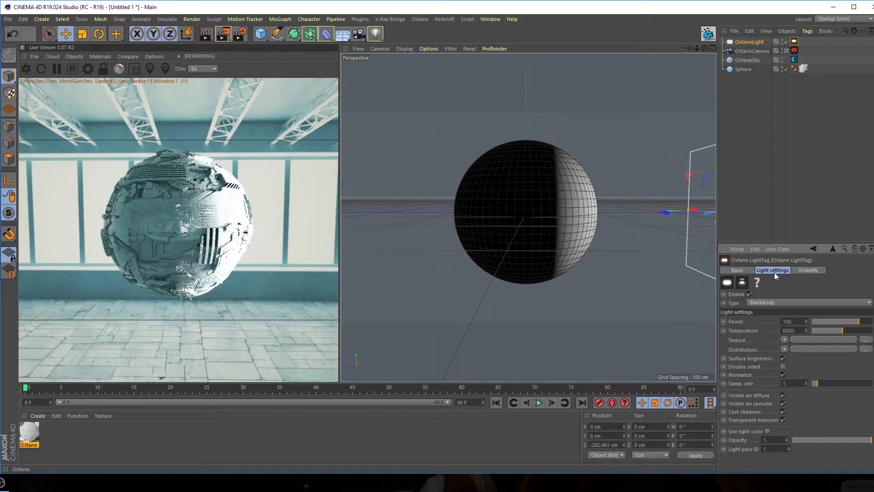
{"action": "left_click_drag", "start_coordinate": [839, 325], "coordinate": [845, 324]}
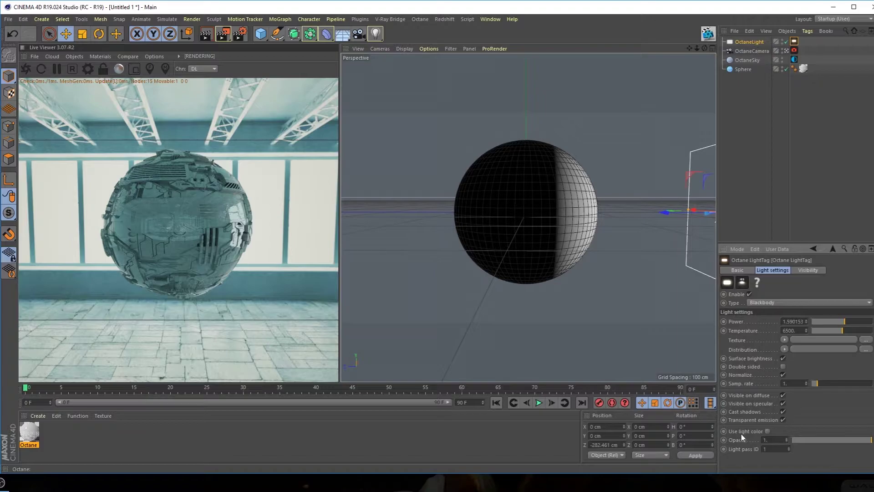
Make the area light red with Shadow Maps (Soft) and power about 6.83
{"action": "left_click", "coordinate": [747, 42]}
{"action": "left_click_drag", "start_coordinate": [843, 346], "coordinate": [872, 345]}
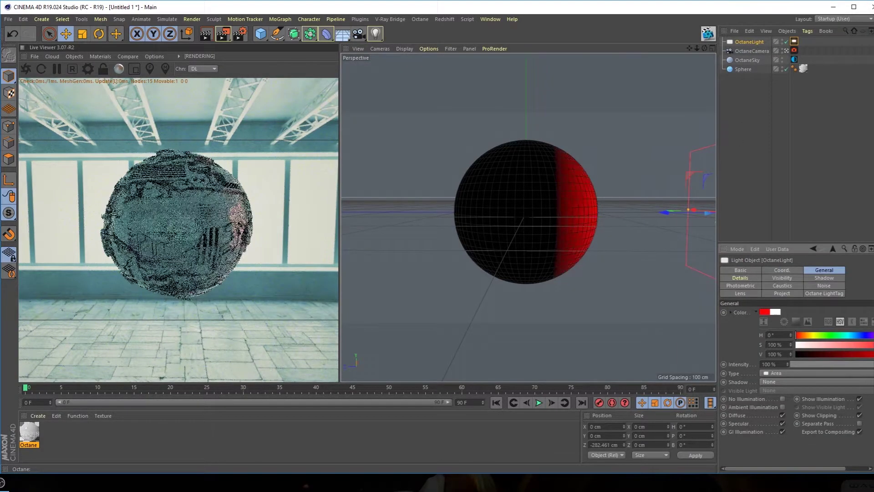
{"action": "left_click", "coordinate": [769, 382]}
{"action": "left_click", "coordinate": [779, 398]}
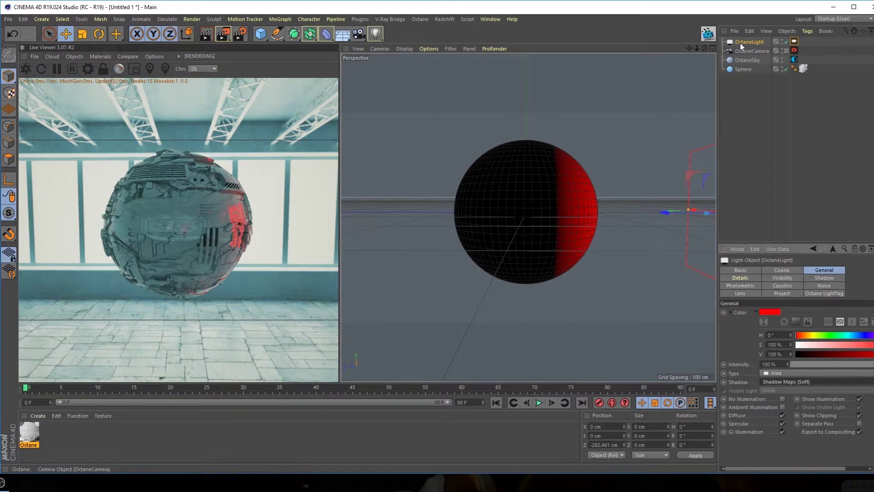
{"action": "left_click", "coordinate": [794, 42]}
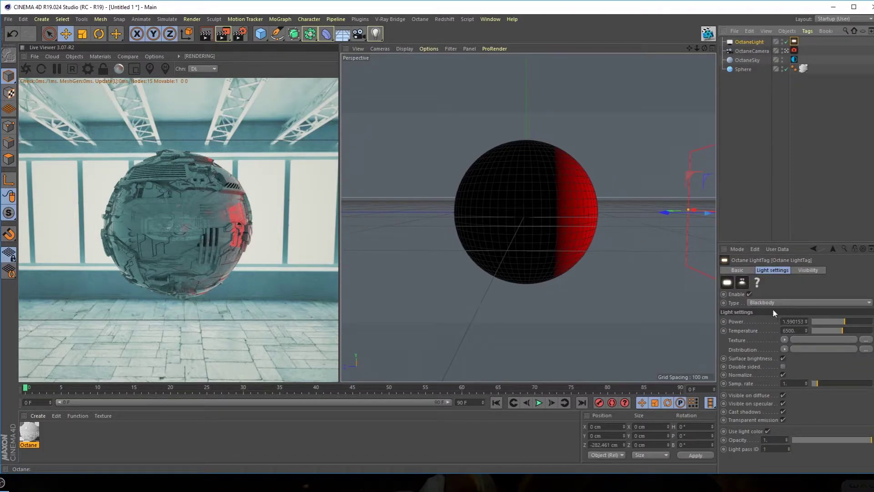
{"action": "left_click_drag", "start_coordinate": [842, 322], "coordinate": [856, 321]}
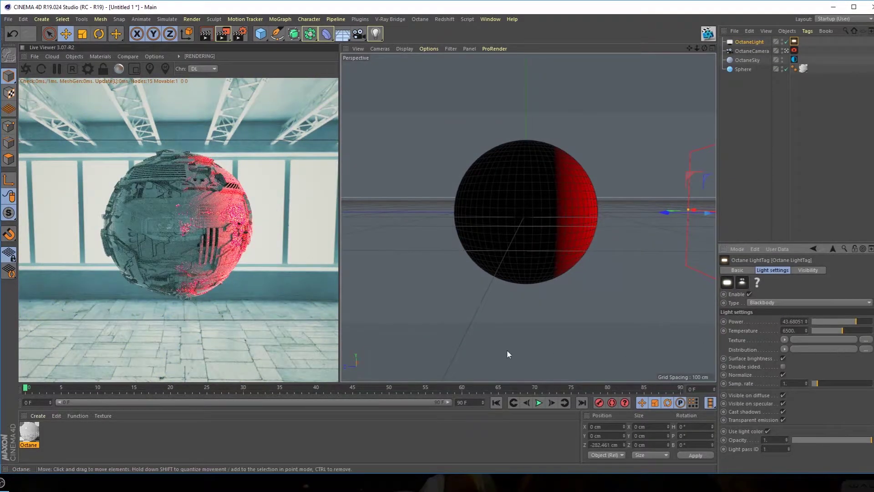
{"action": "mouse_move", "coordinate": [854, 325]}
{"action": "left_mouse_down"}
{"action": "mouse_move", "coordinate": [842, 323]}
{"action": "mouse_move", "coordinate": [851, 324]}
{"action": "left_mouse_up"}
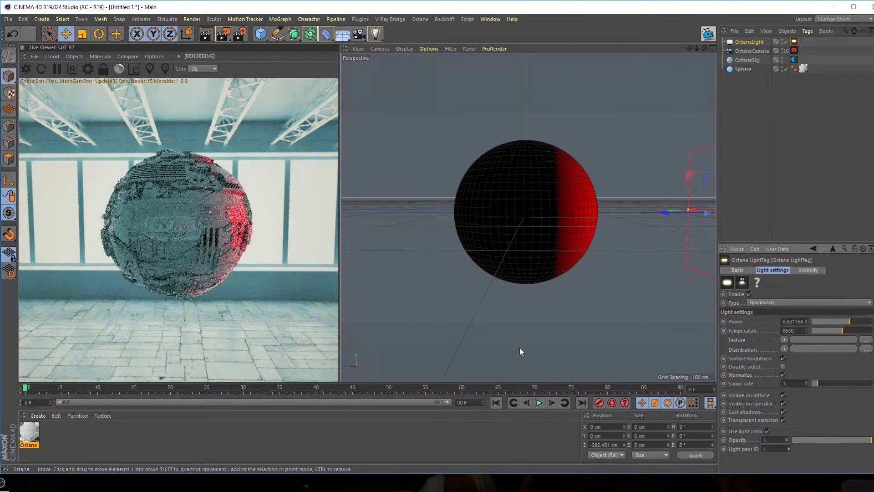
{"action": "left_click_drag", "start_coordinate": [693, 207], "coordinate": [706, 211]}
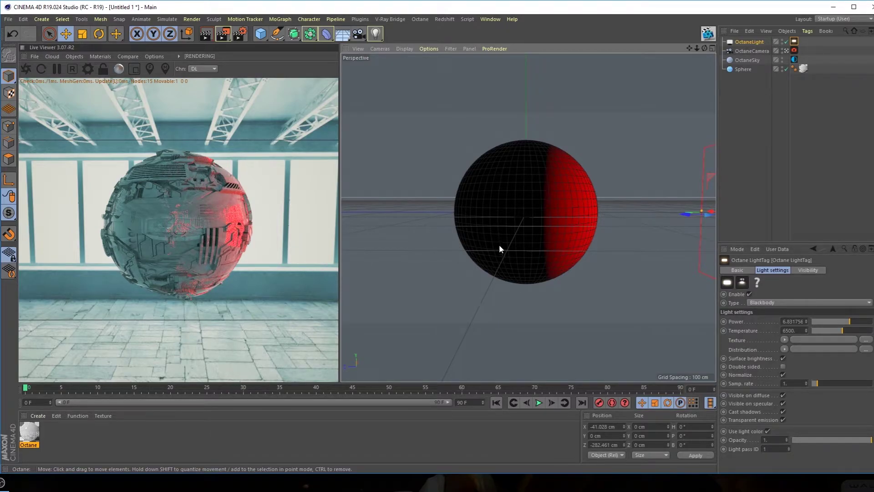
Nudge the Octane material's roughness to around 0.057
{"action": "double_click", "coordinate": [29, 431]}
{"action": "left_click_drag", "start_coordinate": [73, 63], "coordinate": [411, 186]}
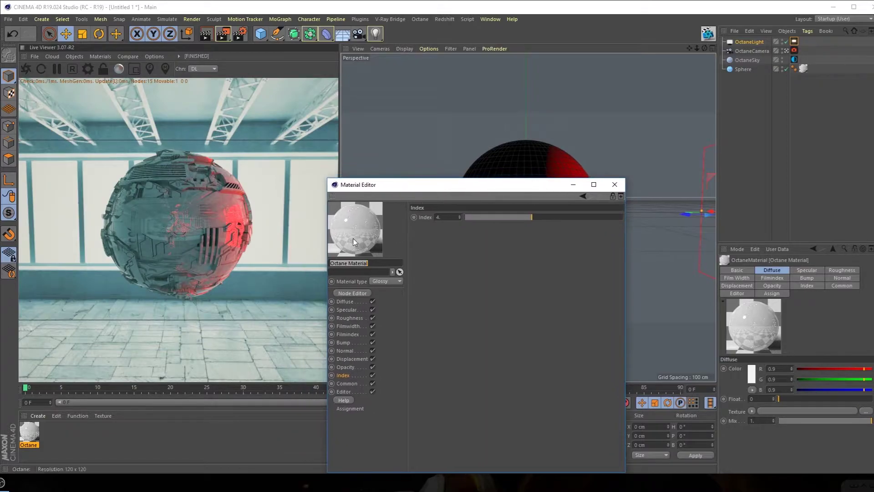
{"action": "left_click", "coordinate": [350, 318]}
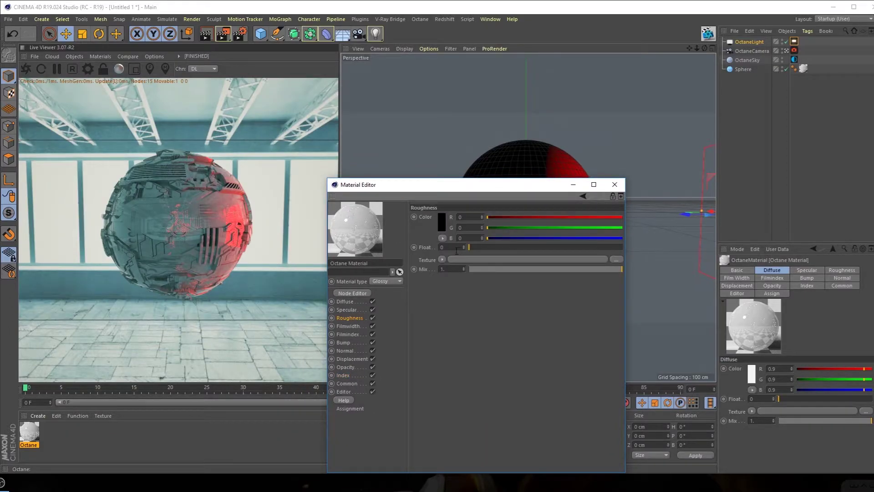
{"action": "left_click", "coordinate": [473, 247]}
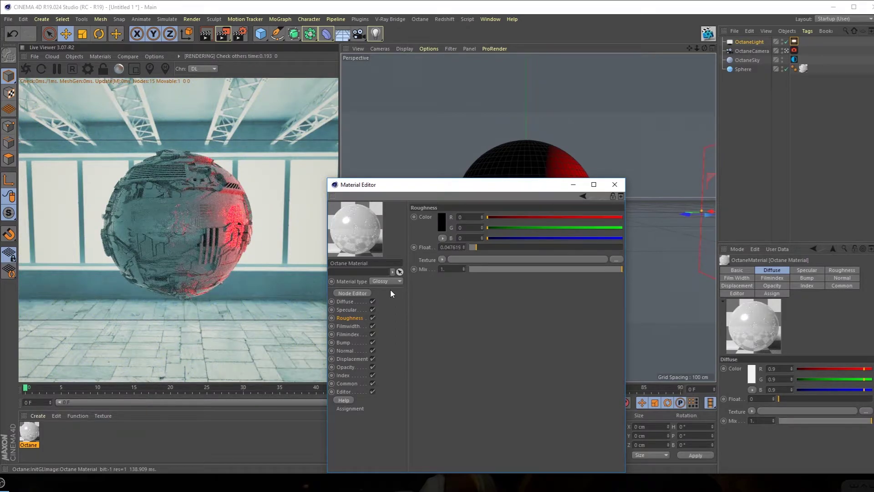
{"action": "left_click", "coordinate": [481, 247]}
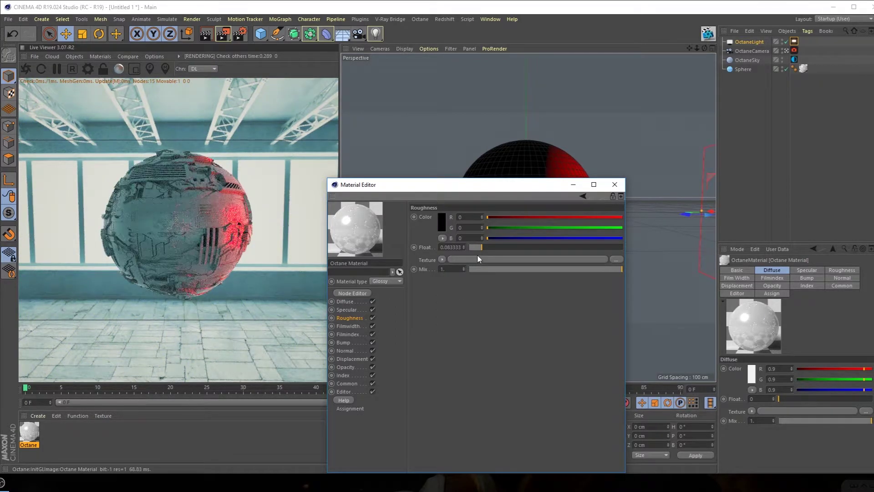
{"action": "left_click", "coordinate": [474, 248]}
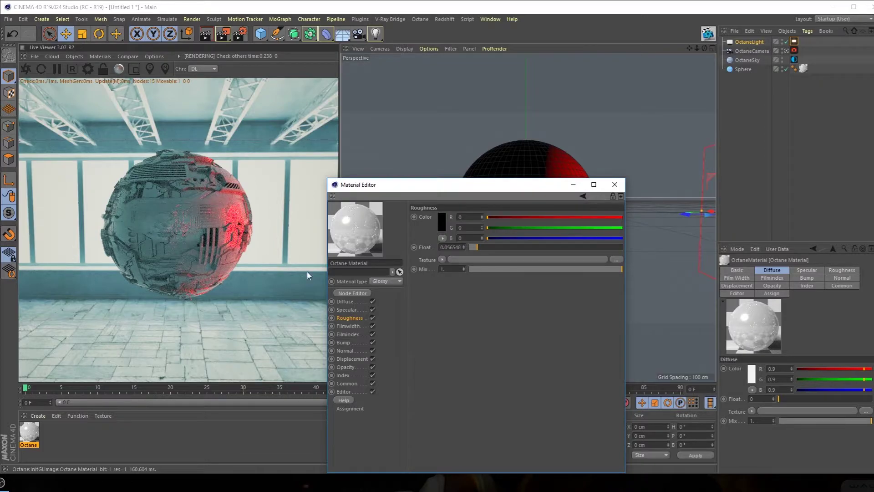
{"action": "left_click", "coordinate": [615, 184]}
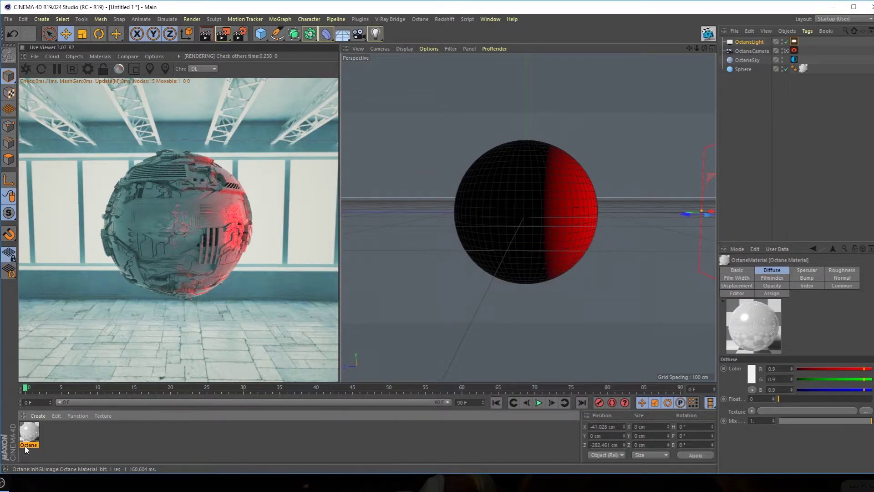
Set the bump image texture's Power to 3
{"action": "double_click", "coordinate": [26, 433]}
{"action": "left_click_drag", "start_coordinate": [107, 64], "coordinate": [396, 165]}
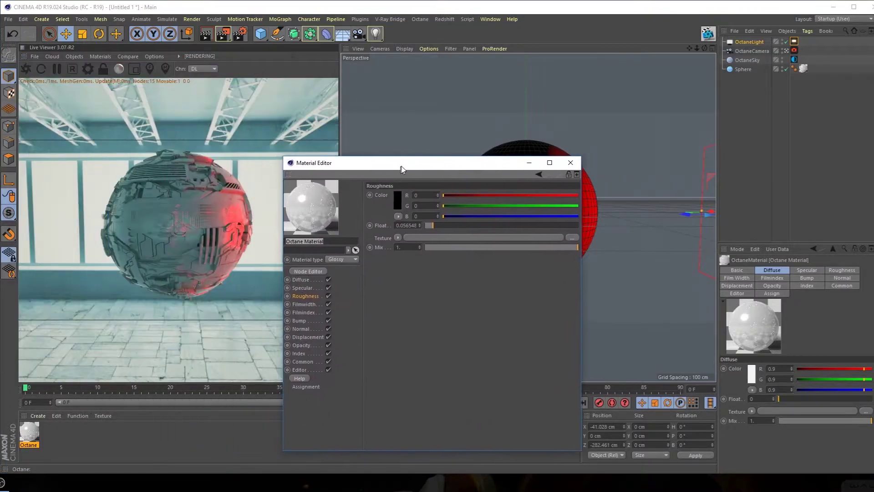
{"action": "left_click", "coordinate": [303, 321]}
{"action": "left_click", "coordinate": [416, 220]}
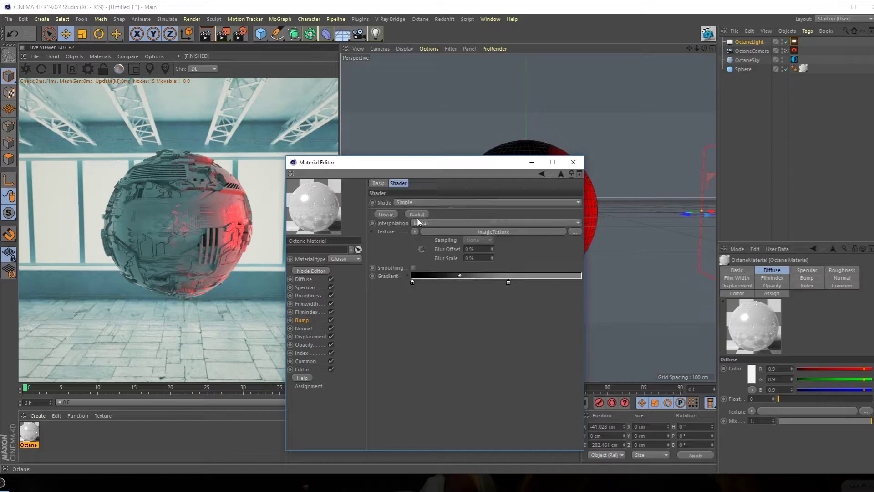
{"action": "left_click", "coordinate": [419, 250]}
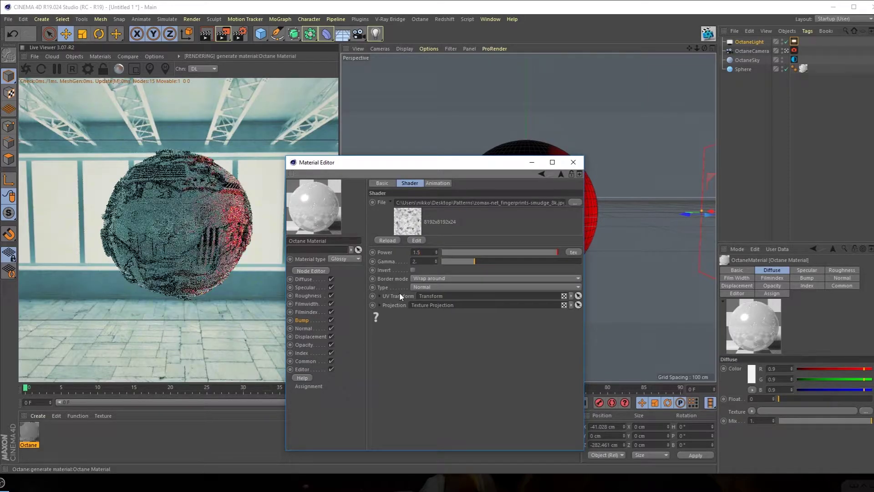
{"action": "key", "text": "BackSpace"}
{"action": "key", "text": "BackSpace"}
{"action": "key", "text": "BackSpace"}
{"action": "type", "text": "5"}
{"action": "key", "text": "Return"}
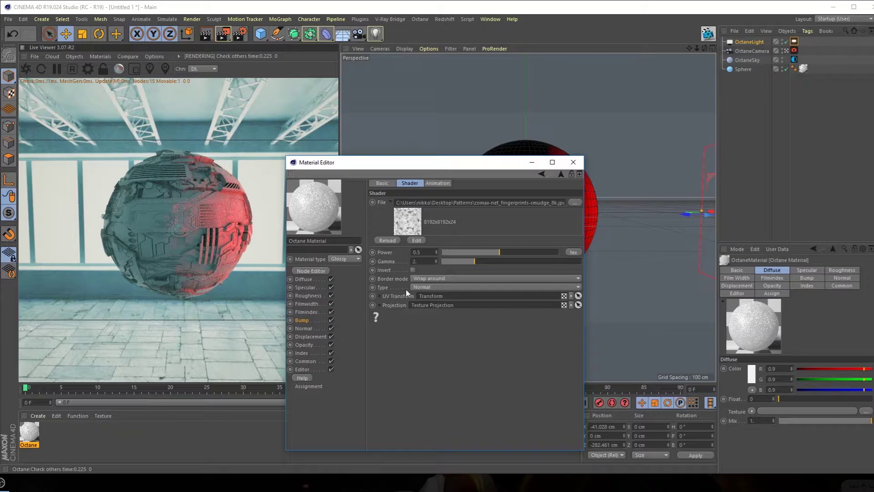
{"action": "left_click", "coordinate": [416, 252]}
{"action": "type", "text": "3"}
{"action": "key", "text": "Return"}
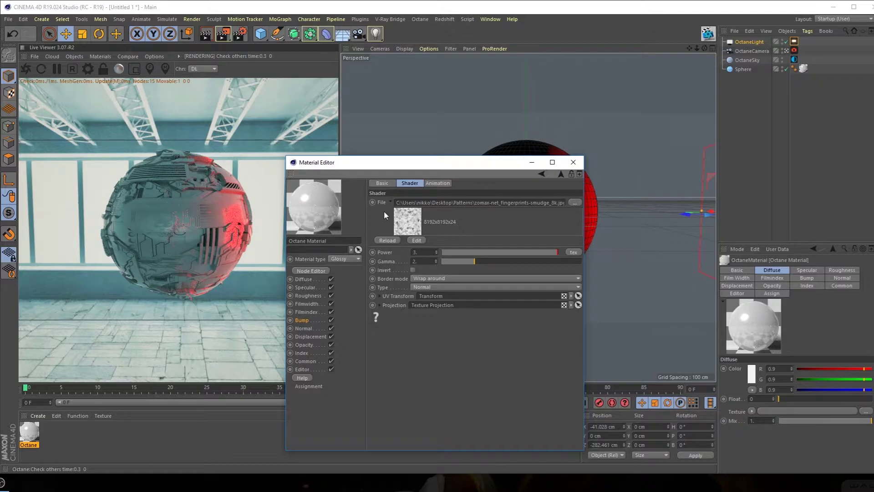
Lower the material roughness to about 0.03 and close the Material Editor
{"action": "left_click", "coordinate": [303, 295]}
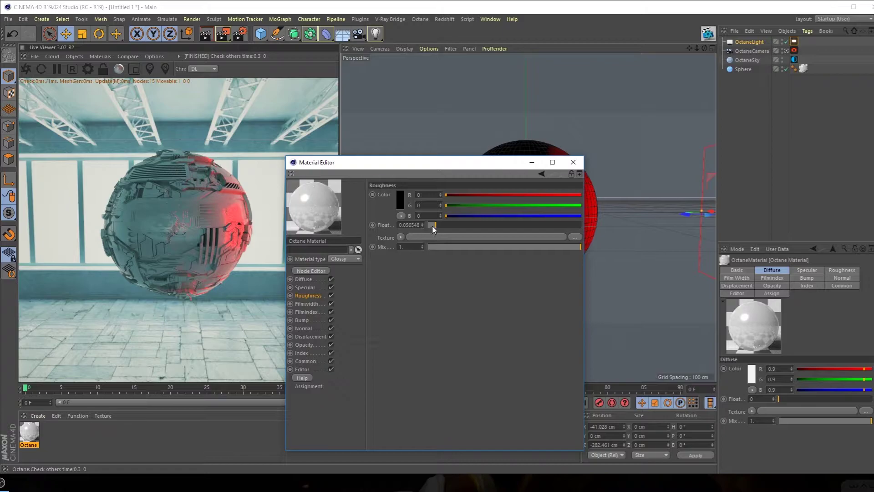
{"action": "left_click_drag", "start_coordinate": [433, 228], "coordinate": [430, 228]}
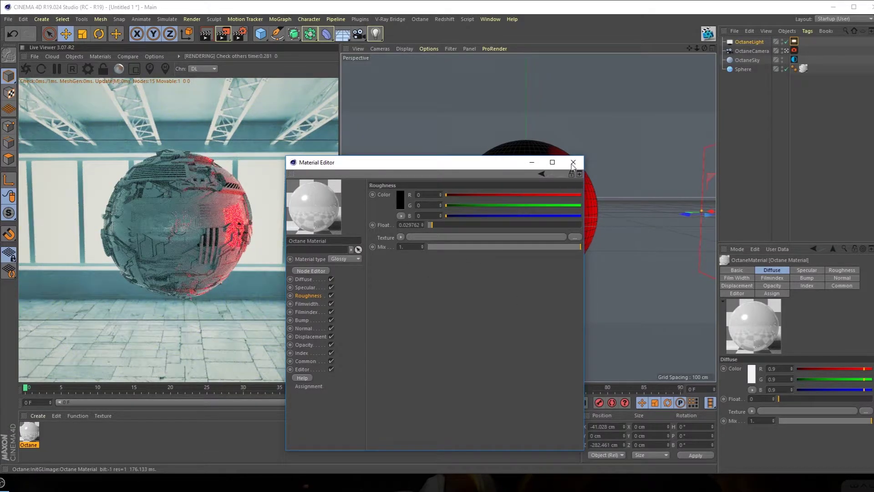
{"action": "left_click", "coordinate": [574, 163]}
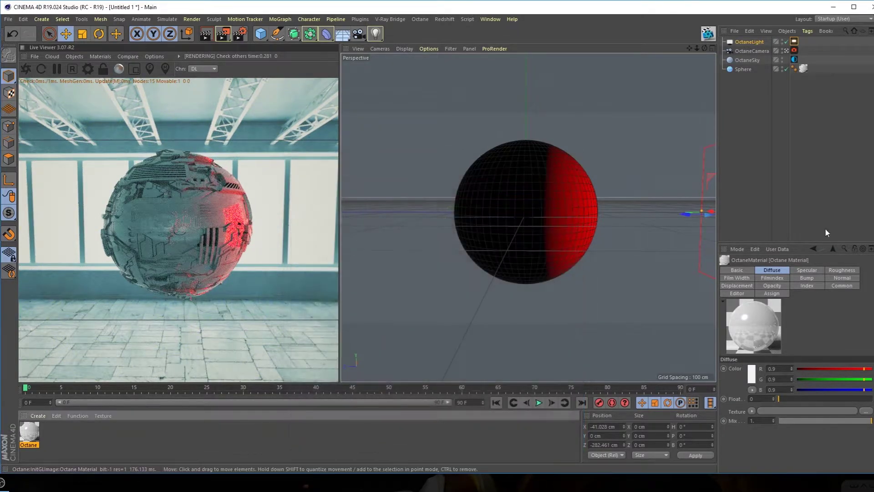
Rotate the second Octane light to face the sphere from the side opposite the red light
{"action": "left_click", "coordinate": [786, 51]}
{"action": "left_click_drag", "start_coordinate": [575, 200], "coordinate": [414, 223], "text": "alt"}
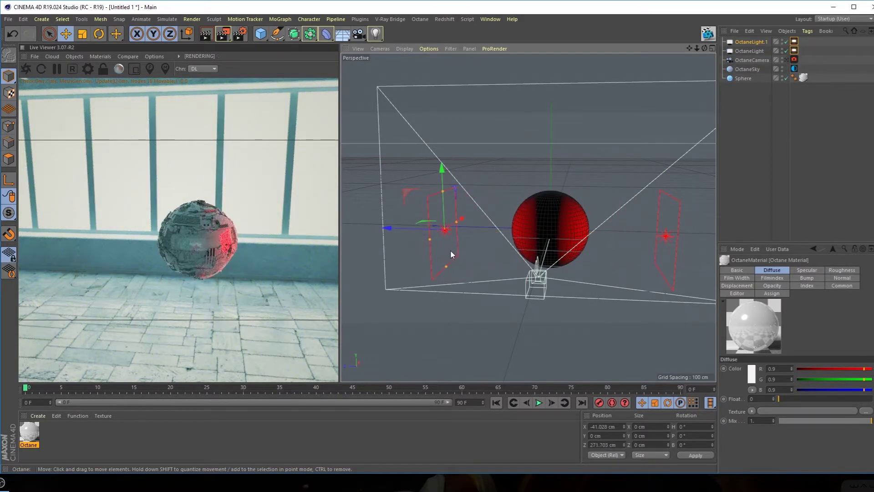
{"action": "key", "text": "r"}
{"action": "left_click_drag", "start_coordinate": [457, 196], "coordinate": [423, 290]}
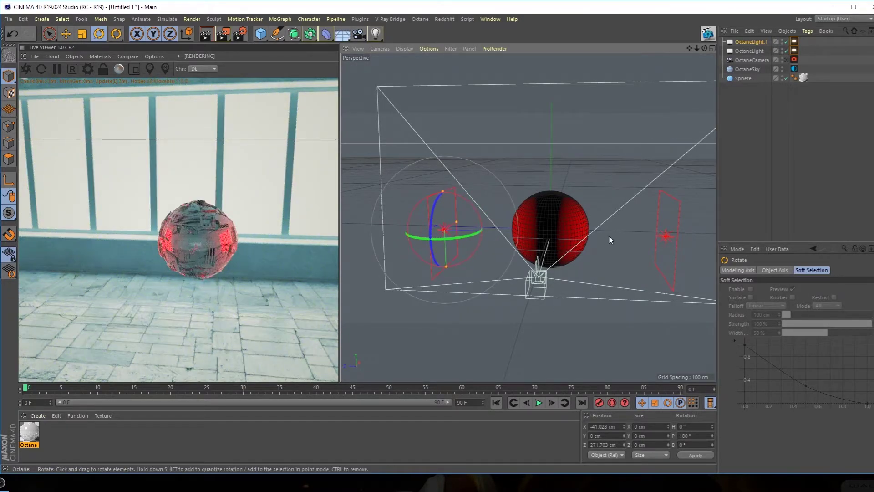
Shift the second light's colour from red to blue
{"action": "left_click", "coordinate": [762, 40]}
{"action": "left_click_drag", "start_coordinate": [832, 335], "coordinate": [857, 335]}
{"action": "left_click", "coordinate": [841, 347]}
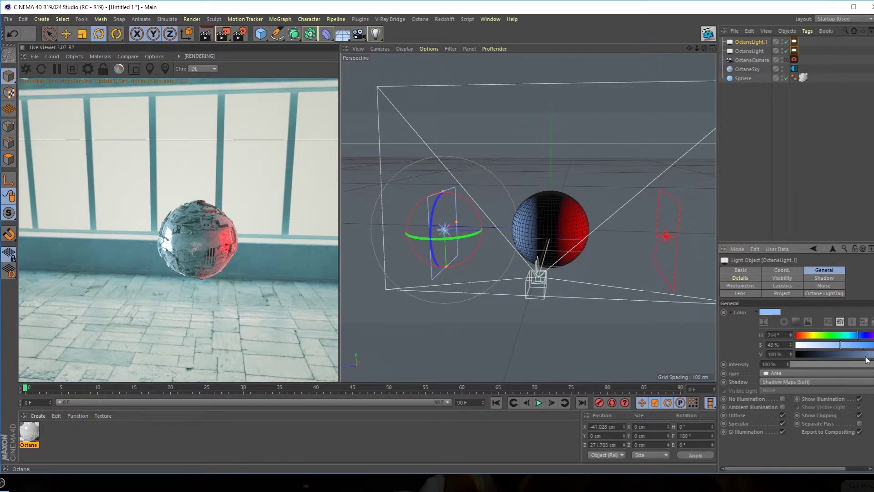
{"action": "left_click", "coordinate": [866, 355]}
{"action": "left_click", "coordinate": [859, 343]}
{"action": "left_click", "coordinate": [862, 335]}
{"action": "left_click", "coordinate": [868, 354]}
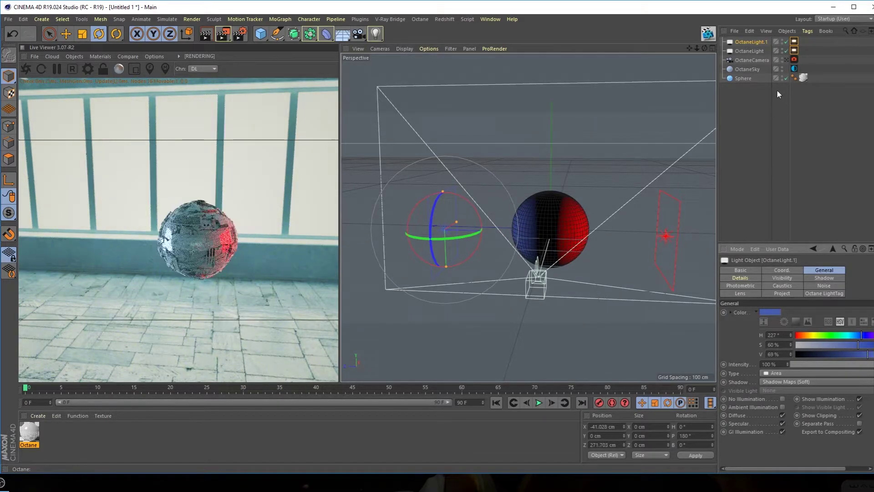
{"action": "scroll", "coordinate": [550, 224], "scroll_direction": "up", "scroll_amount": 3}
Fine-tune the blue light colour to H 227°, S 78%, V 74%
{"action": "mouse_move", "coordinate": [584, 228]}
{"action": "left_mouse_down", "text": "alt"}
{"action": "mouse_move", "coordinate": [555, 210]}
{"action": "mouse_move", "coordinate": [569, 223]}
{"action": "left_mouse_up", "text": "alt"}
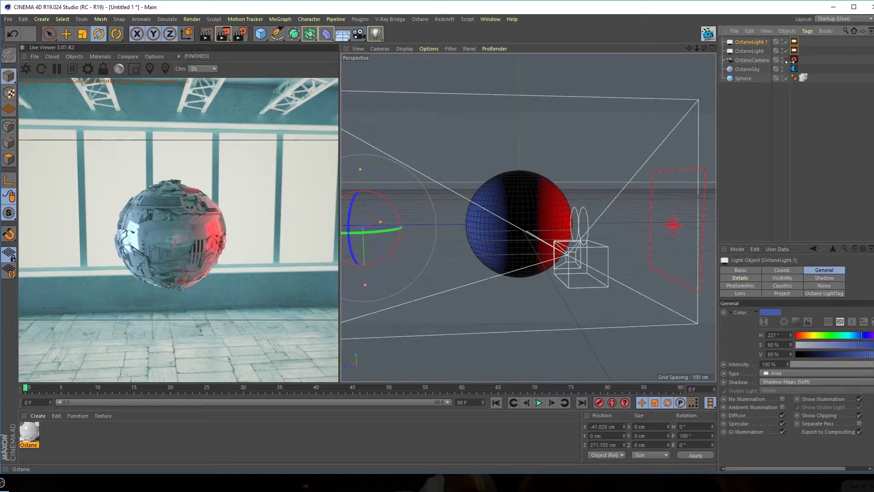
{"action": "left_click", "coordinate": [787, 60]}
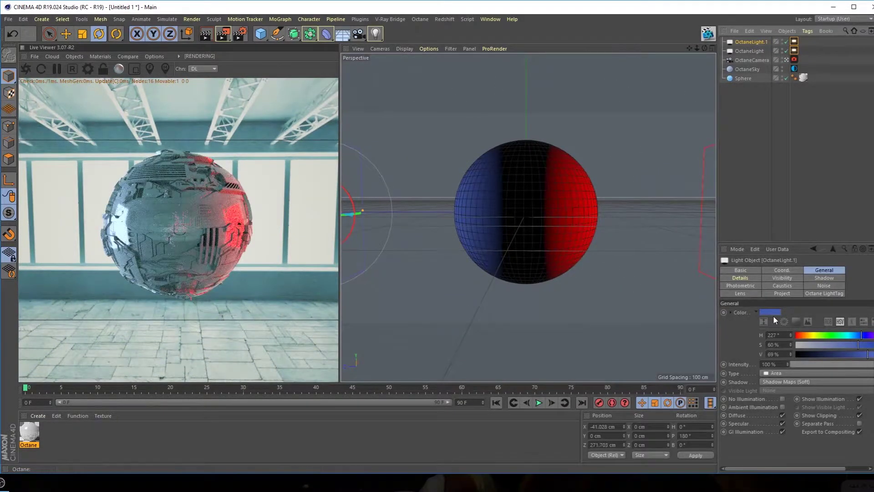
{"action": "left_click_drag", "start_coordinate": [716, 242], "coordinate": [667, 246]}
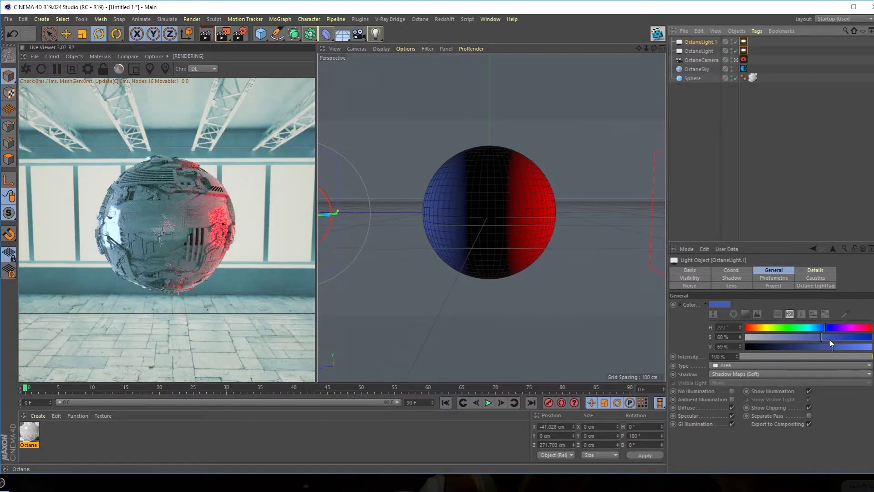
{"action": "left_click", "coordinate": [845, 337]}
{"action": "left_click", "coordinate": [853, 345]}
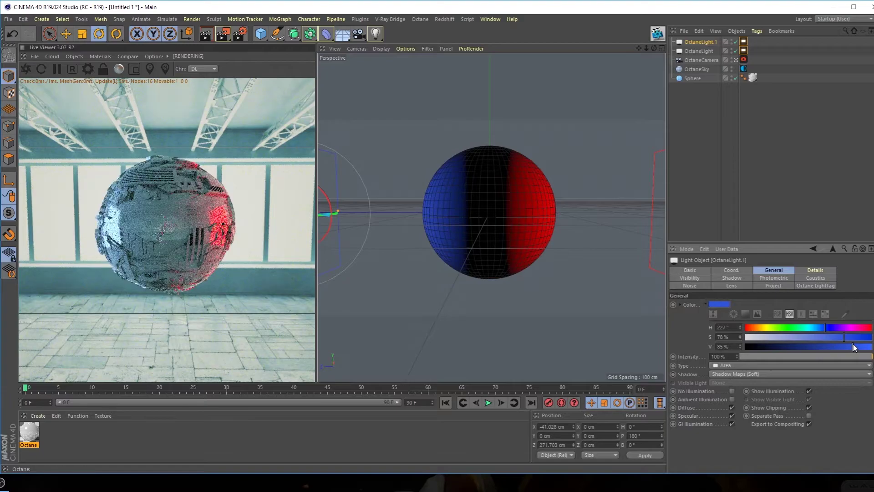
{"action": "left_click", "coordinate": [837, 346]}
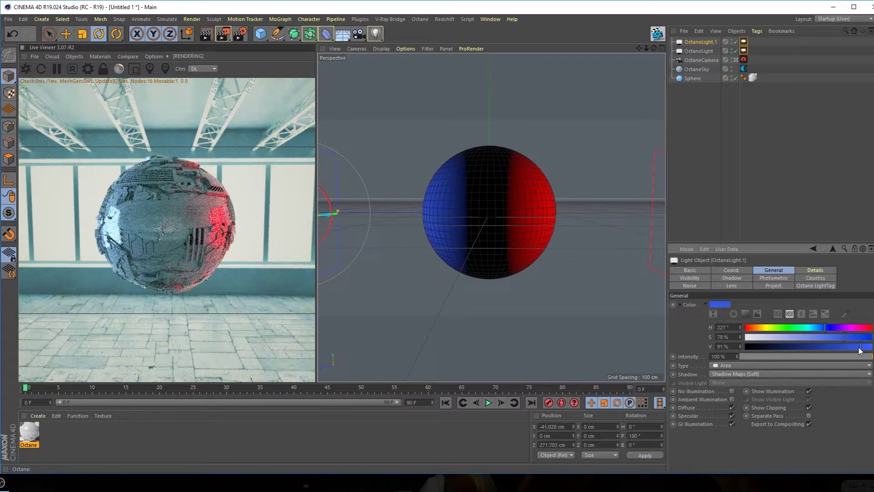
{"action": "left_click", "coordinate": [840, 347]}
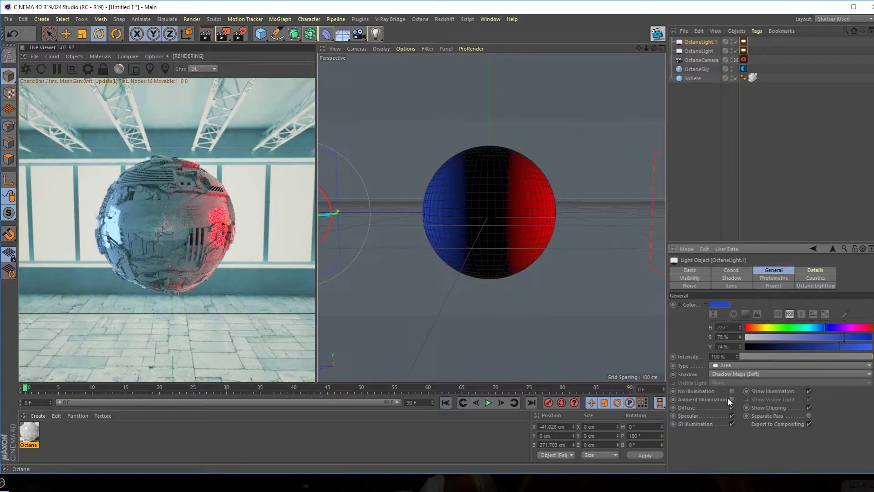
{"action": "left_click", "coordinate": [512, 199]}
Rotate the sphere's heading to -160°
{"action": "left_click_drag", "start_coordinate": [503, 213], "coordinate": [411, 216]}
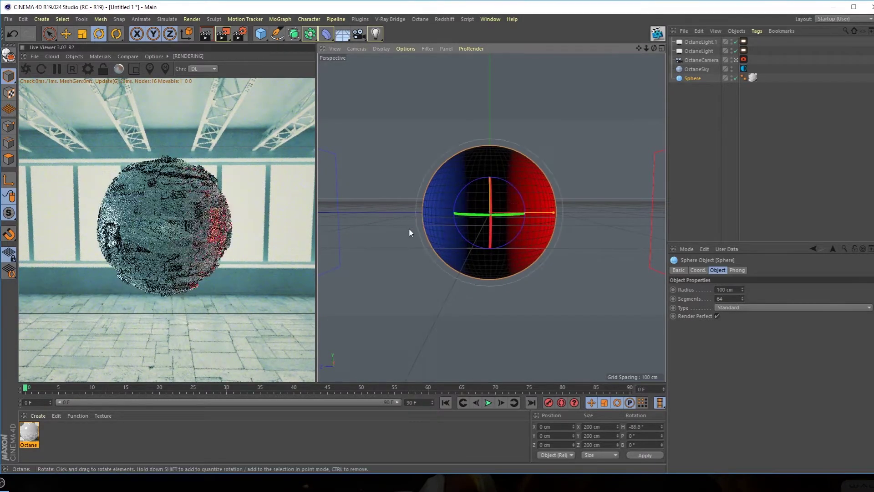
{"action": "left_click_drag", "start_coordinate": [506, 213], "coordinate": [427, 218]}
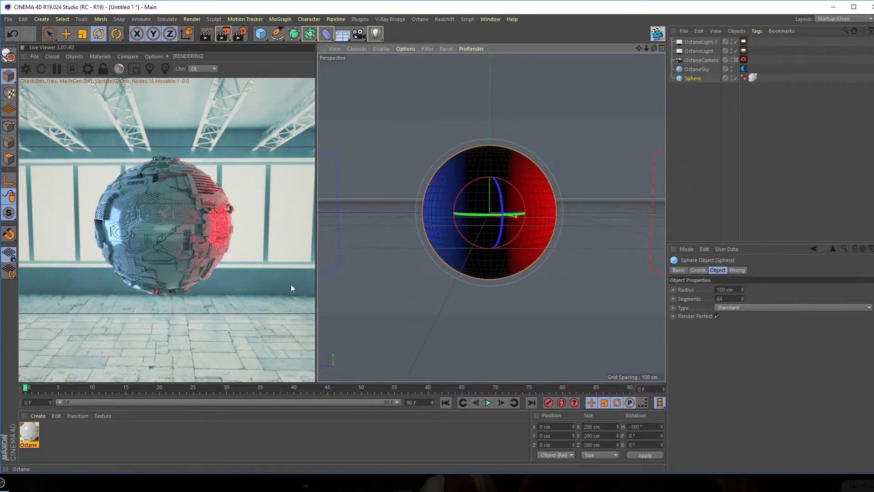
{"action": "left_click", "coordinate": [640, 138]}
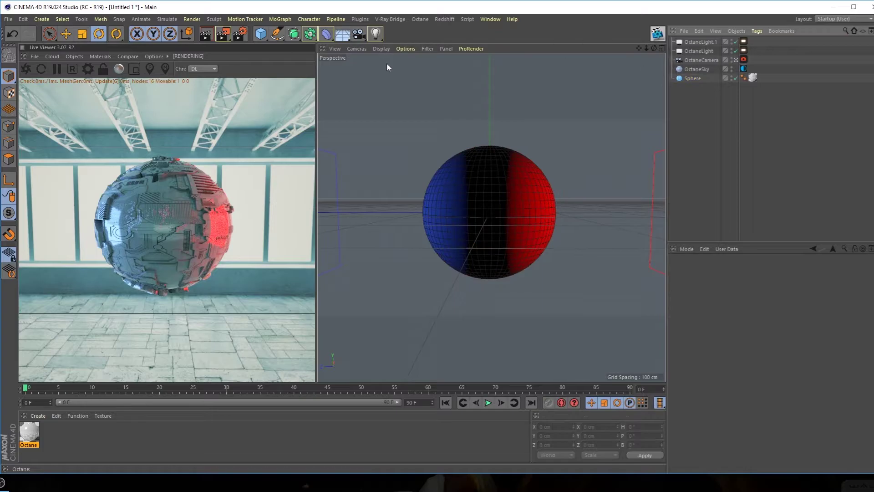
Add a Tube primitive and shorten its height to about 12 cm
{"action": "left_click", "coordinate": [262, 37]}
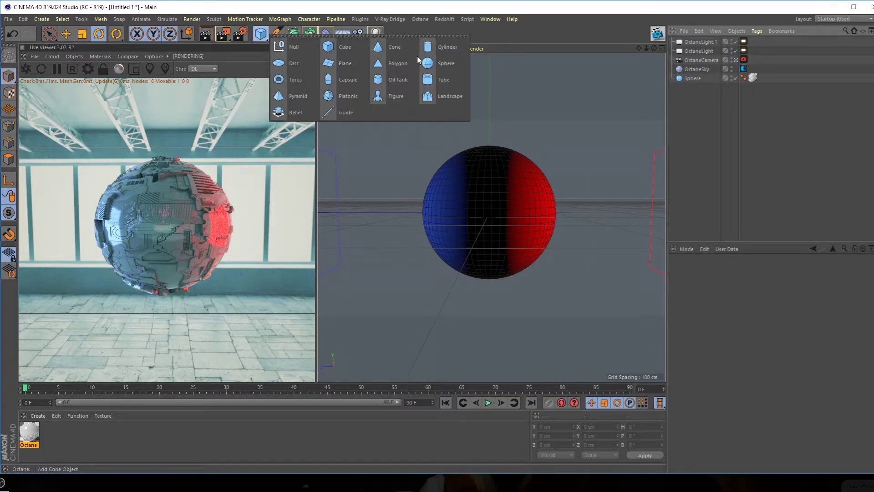
{"action": "left_click", "coordinate": [441, 80]}
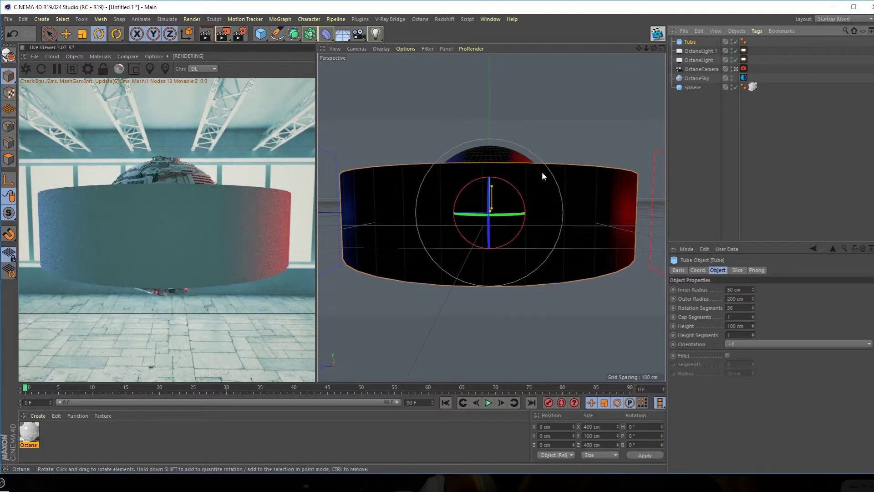
{"action": "left_click_drag", "start_coordinate": [492, 188], "coordinate": [492, 208]}
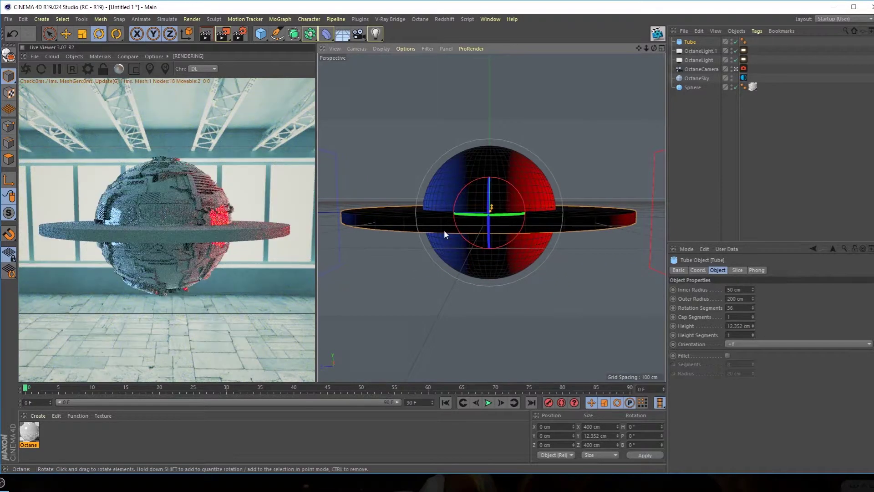
{"action": "scroll", "coordinate": [519, 220], "scroll_direction": "down", "scroll_amount": 3}
{"action": "left_click_drag", "start_coordinate": [518, 220], "coordinate": [542, 249], "text": "alt"}
{"action": "scroll", "coordinate": [476, 231], "scroll_direction": "up", "scroll_amount": 3}
{"action": "scroll", "coordinate": [391, 252], "scroll_direction": "up", "scroll_amount": 3}
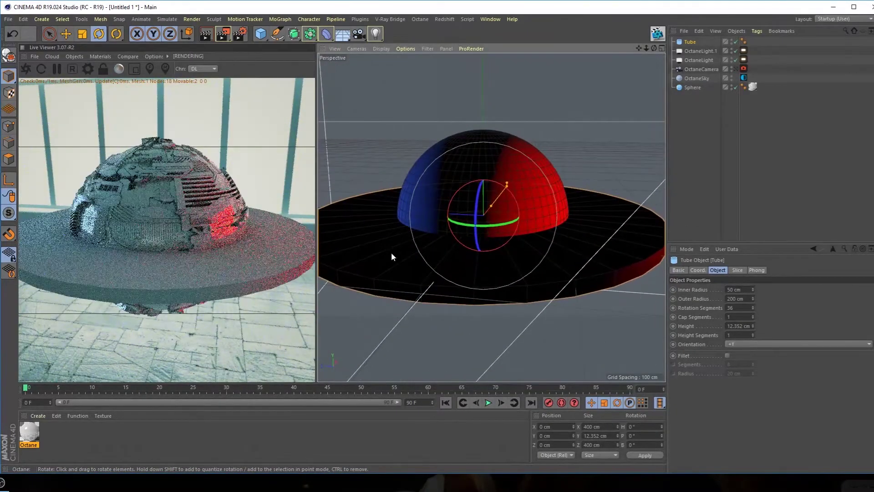
Give the tube a 160 cm outer radius, 5 height segments and 64 rotation segments
{"action": "mouse_move", "coordinate": [752, 299]}
{"action": "left_mouse_down"}
{"action": "mouse_move", "coordinate": [752, 314]}
{"action": "mouse_move", "coordinate": [752, 274]}
{"action": "mouse_move", "coordinate": [753, 283]}
{"action": "left_mouse_up"}
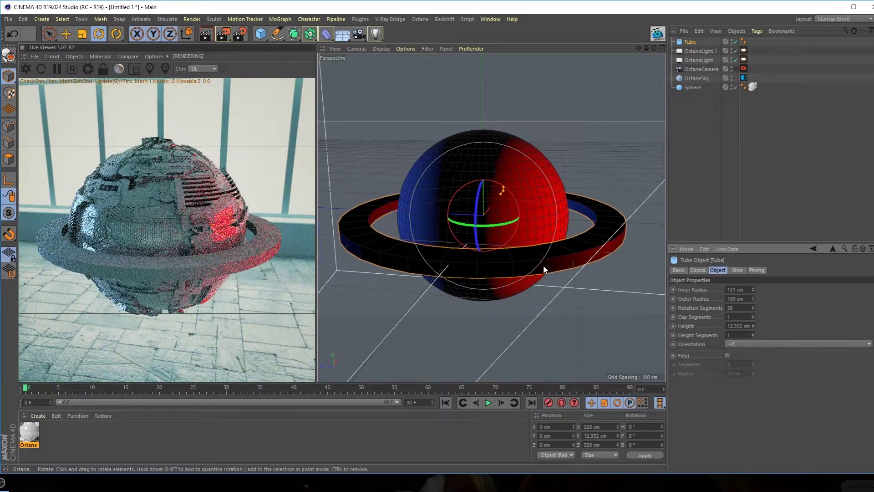
{"action": "left_click_drag", "start_coordinate": [753, 335], "coordinate": [752, 331]}
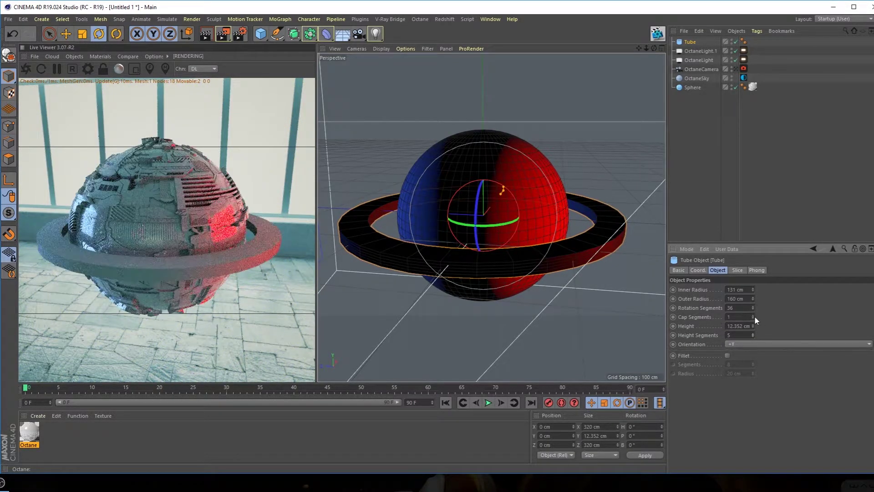
{"action": "double_click", "coordinate": [740, 315]}
{"action": "type", "text": "64"}
{"action": "key", "text": "Return"}
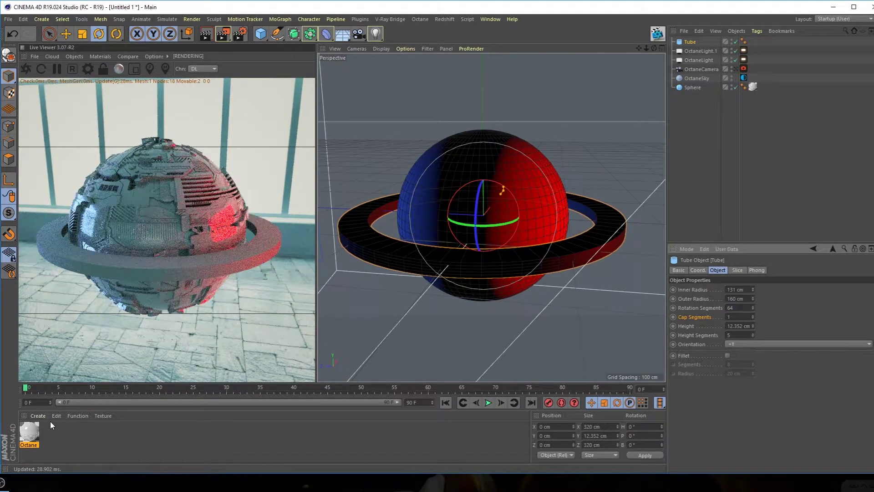
Duplicate the Octane material, naming the copy 02 and the original 01
{"action": "left_click", "coordinate": [34, 434]}
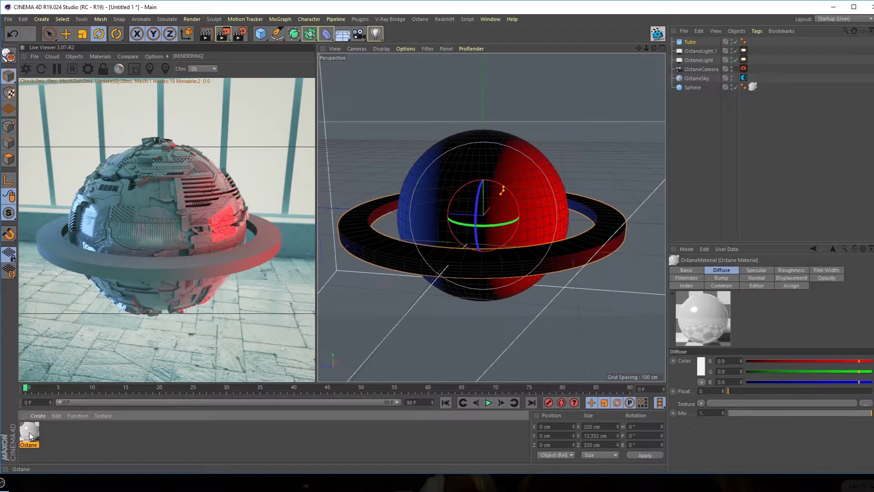
{"action": "left_click_drag", "start_coordinate": [48, 433], "coordinate": [44, 447], "text": "ctrl"}
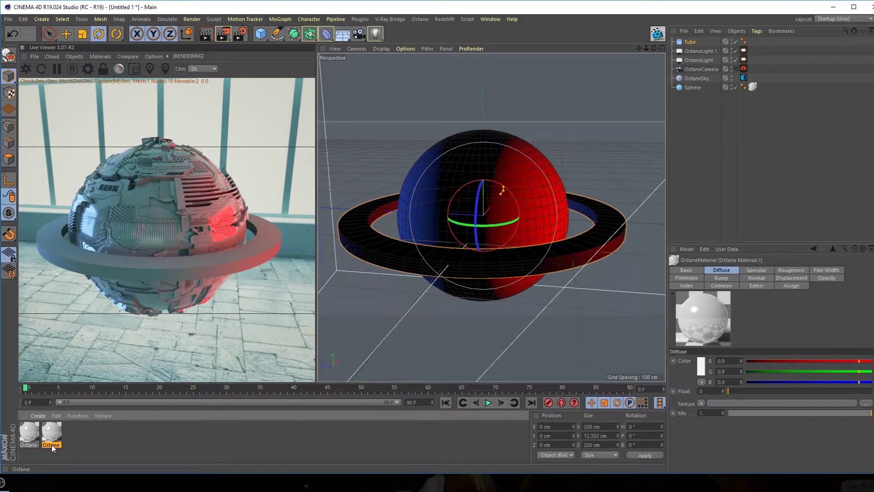
{"action": "type", "text": "02"}
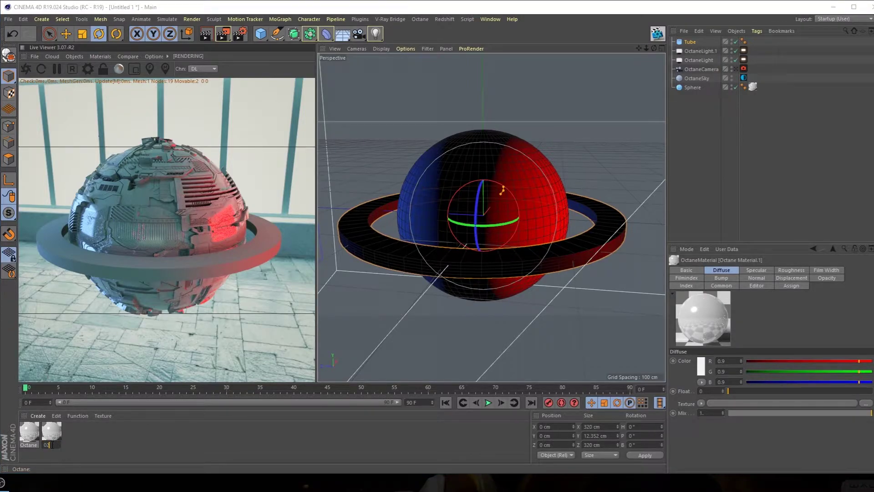
{"action": "key", "text": "Return"}
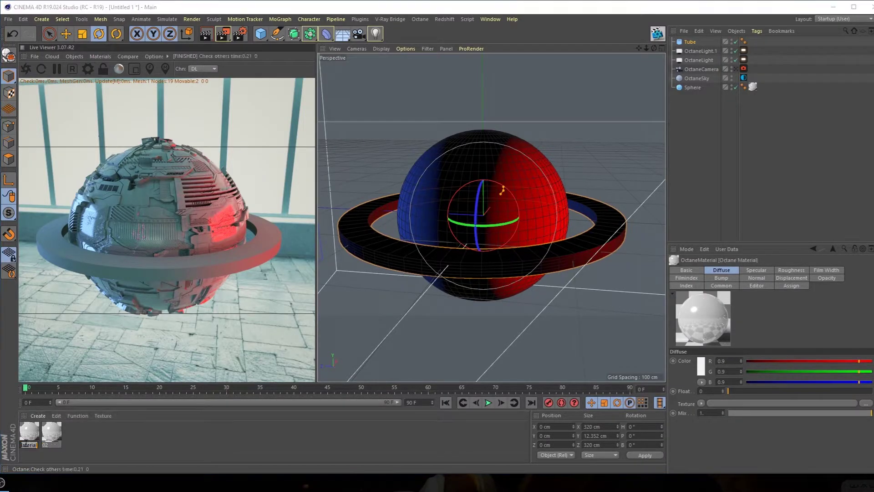
{"action": "double_click", "coordinate": [25, 443]}
{"action": "type", "text": "01"}
{"action": "key", "text": "Return"}
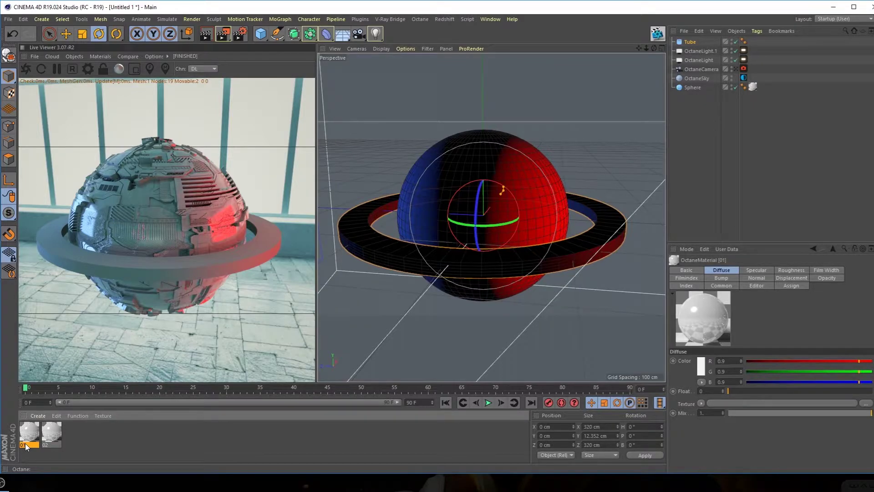
{"action": "left_click", "coordinate": [67, 439]}
Apply material 02 to the tube ring and open its Material Editor
{"action": "left_click_drag", "start_coordinate": [396, 277], "coordinate": [403, 258]}
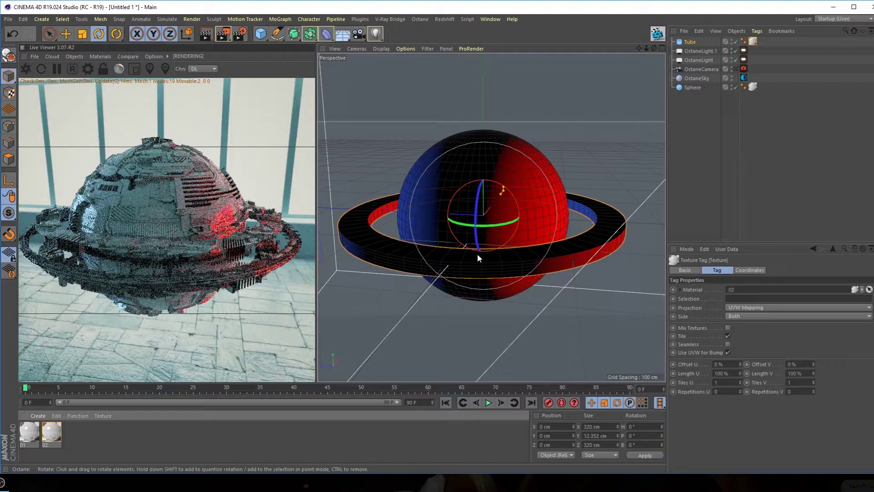
{"action": "left_click_drag", "start_coordinate": [491, 268], "coordinate": [470, 253], "text": "alt"}
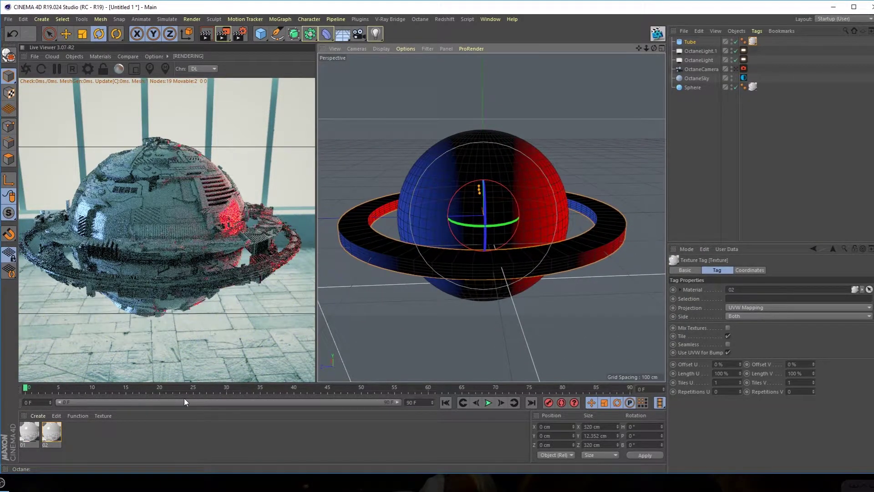
{"action": "double_click", "coordinate": [49, 436]}
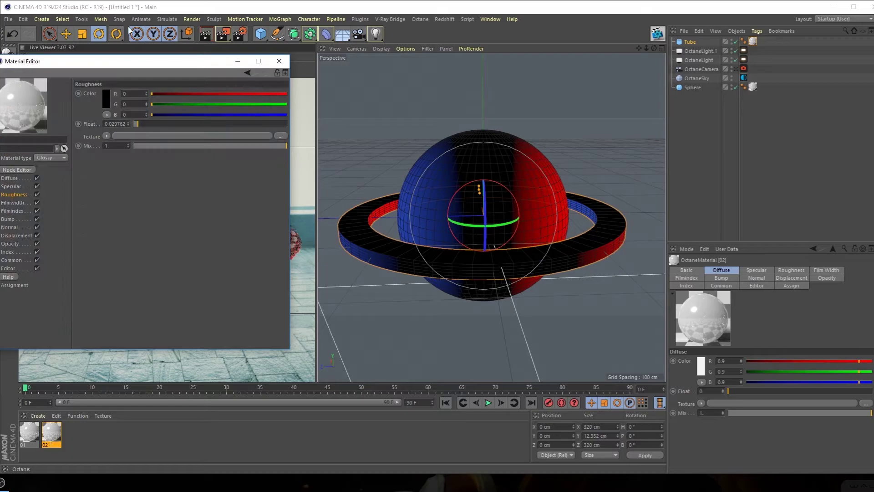
Open material 02's displacement shader and set its amount to 20 cm
{"action": "left_click_drag", "start_coordinate": [116, 63], "coordinate": [662, 92]}
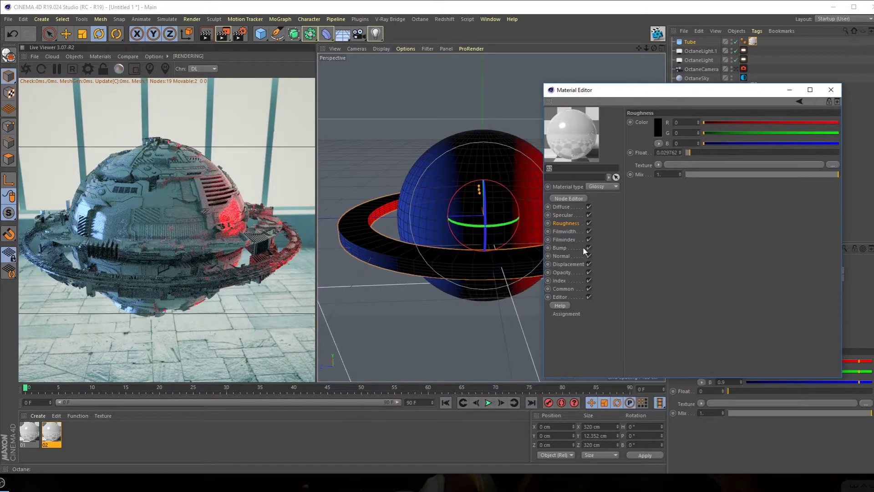
{"action": "left_click", "coordinate": [569, 264]}
{"action": "left_click", "coordinate": [665, 139]}
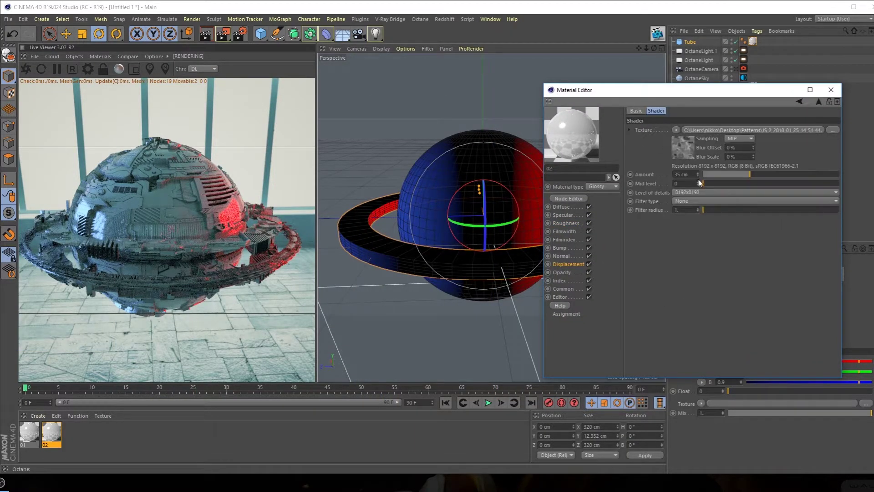
{"action": "type", "text": "20"}
{"action": "key", "text": "Return"}
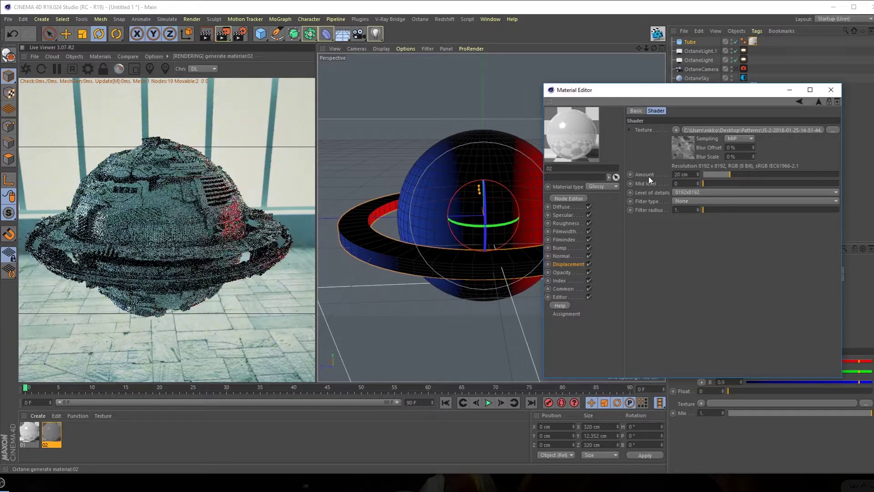
{"action": "left_click", "coordinate": [688, 146]}
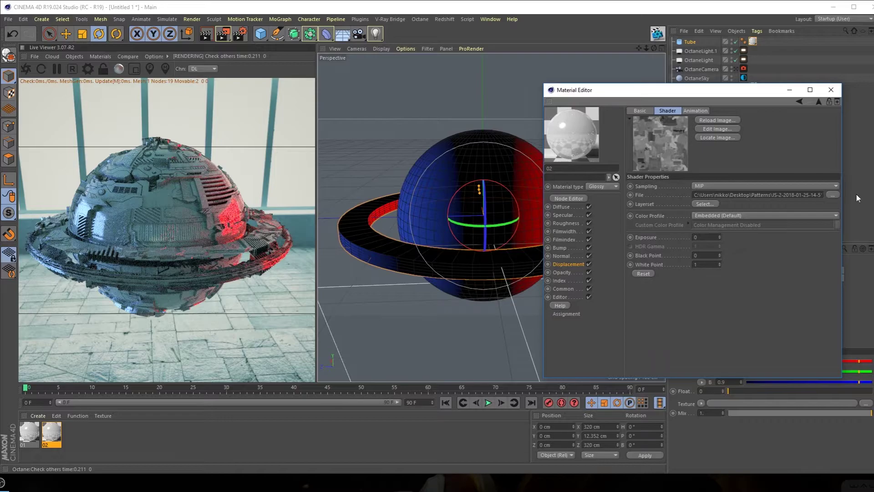
{"action": "left_click", "coordinate": [832, 195]}
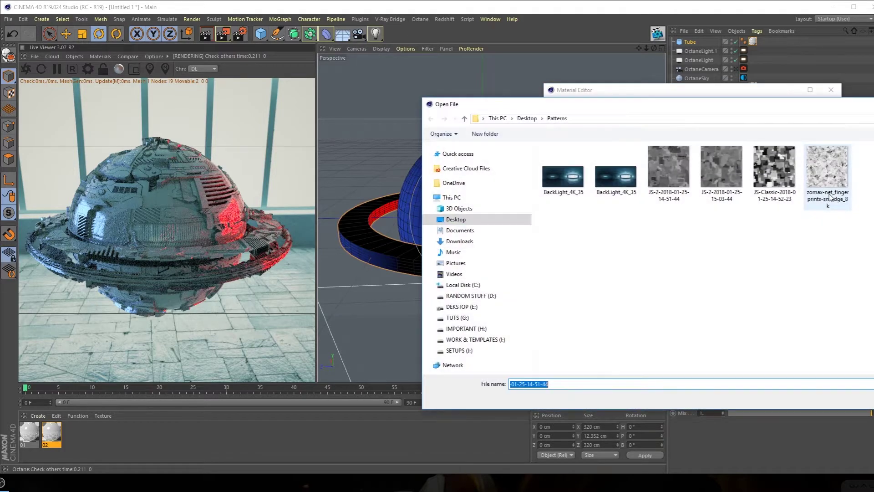
{"action": "left_click", "coordinate": [783, 181]}
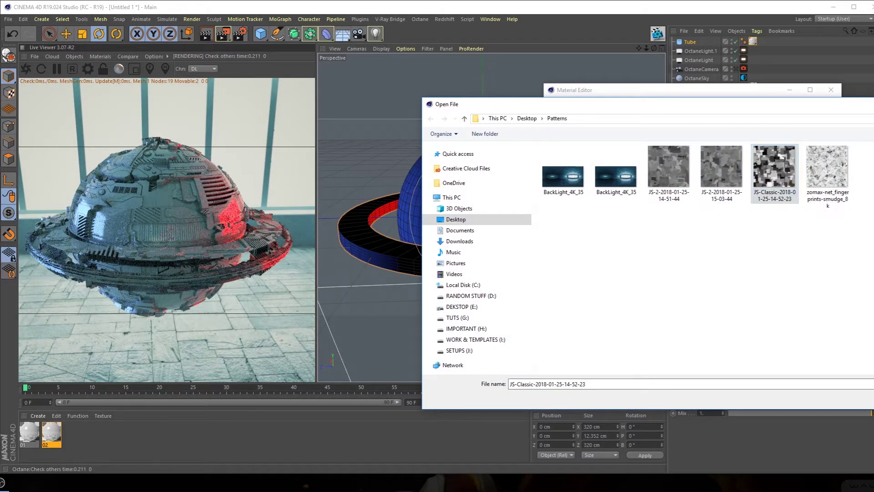
{"action": "double_click", "coordinate": [776, 189]}
{"action": "left_click", "coordinate": [491, 272]}
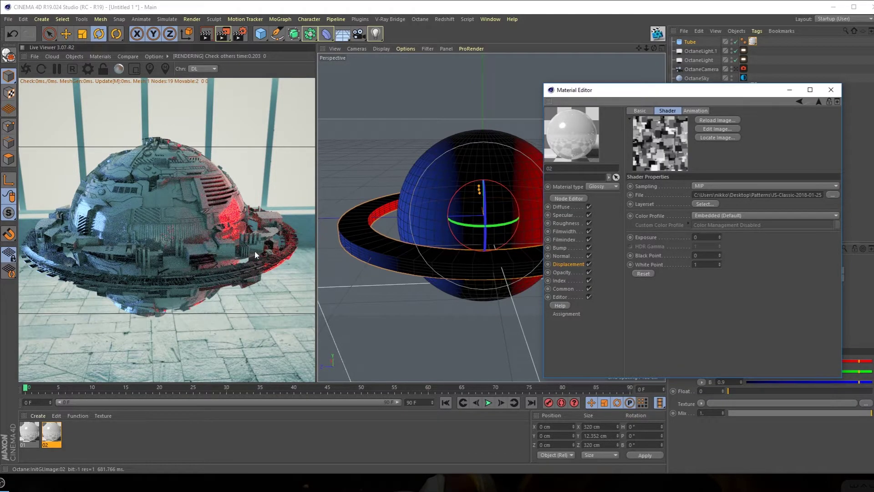
Lower the displacement amount to 15 cm, then to 5 cm
{"action": "left_click", "coordinate": [570, 265]}
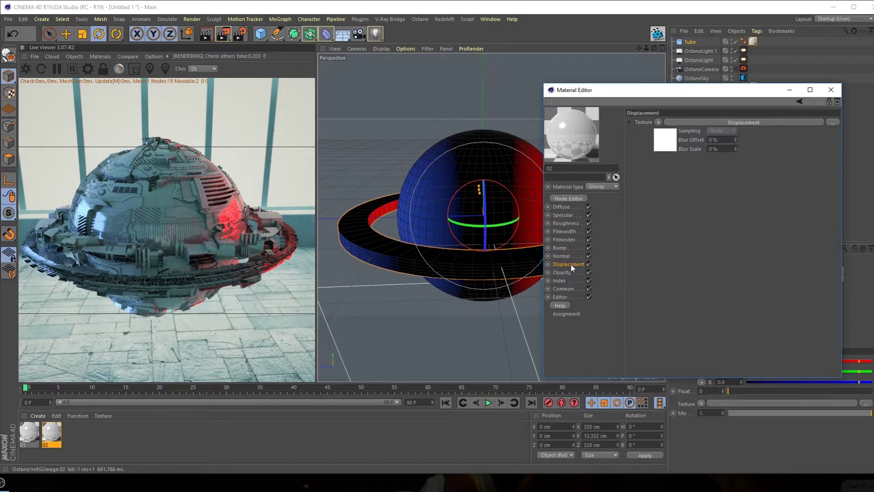
{"action": "left_click", "coordinate": [689, 175]}
{"action": "type", "text": "15"}
{"action": "key", "text": "Return"}
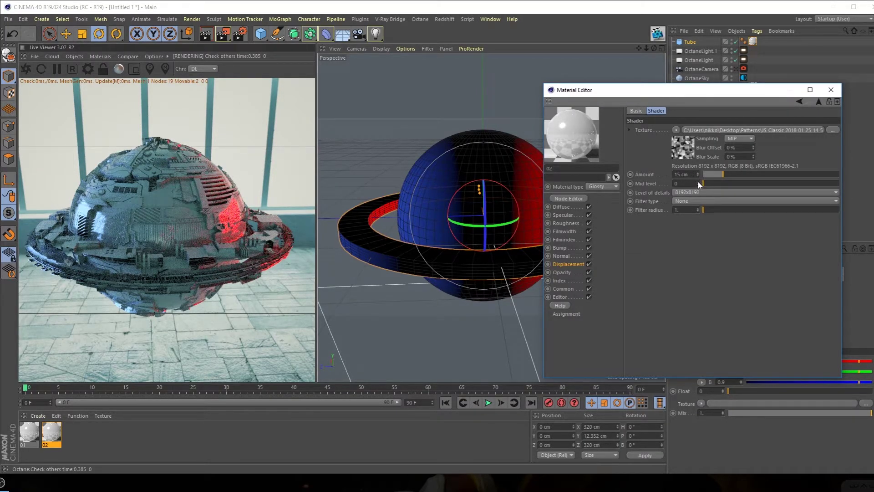
{"action": "type", "text": "5"}
{"action": "key", "text": "Return"}
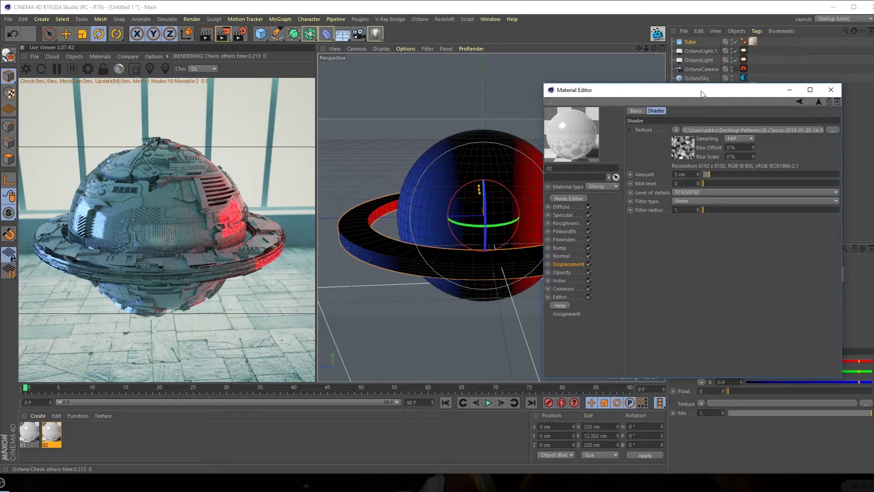
{"action": "left_click_drag", "start_coordinate": [701, 94], "coordinate": [605, 91]}
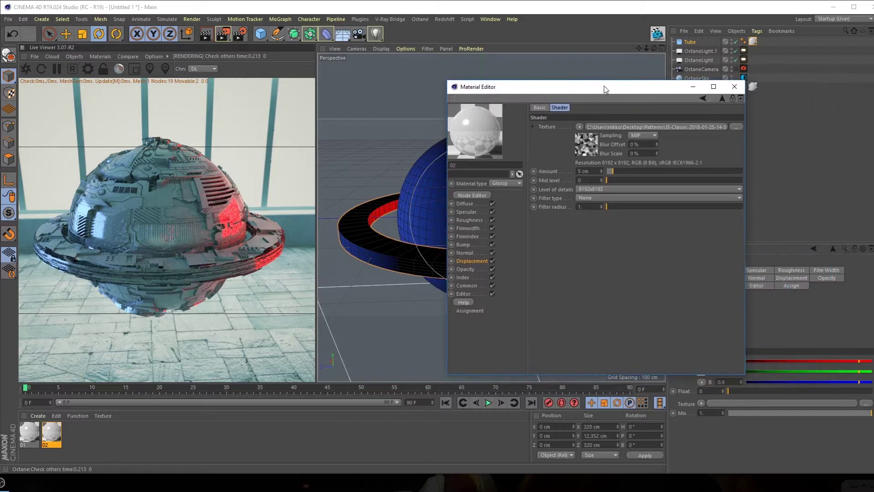
Resize the Tube ring to 145 cm inner and 176 cm outer radius, then view through OctaneCamera
{"action": "left_click", "coordinate": [734, 87]}
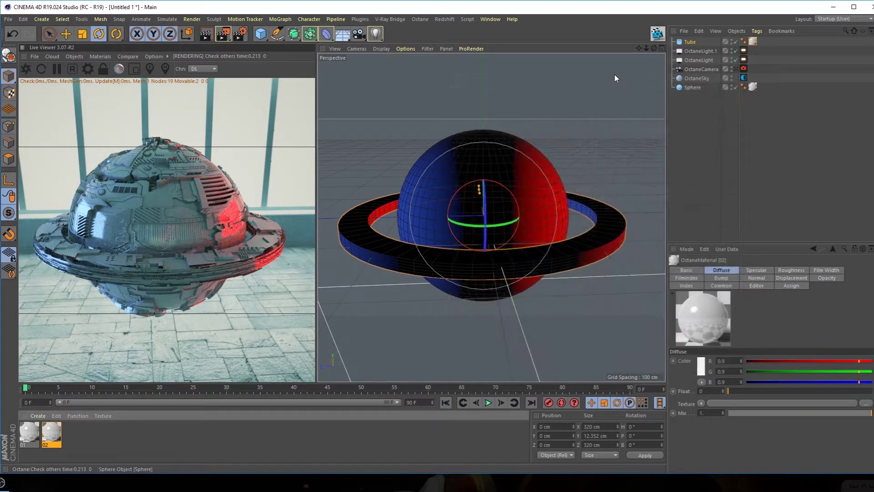
{"action": "left_click", "coordinate": [690, 42]}
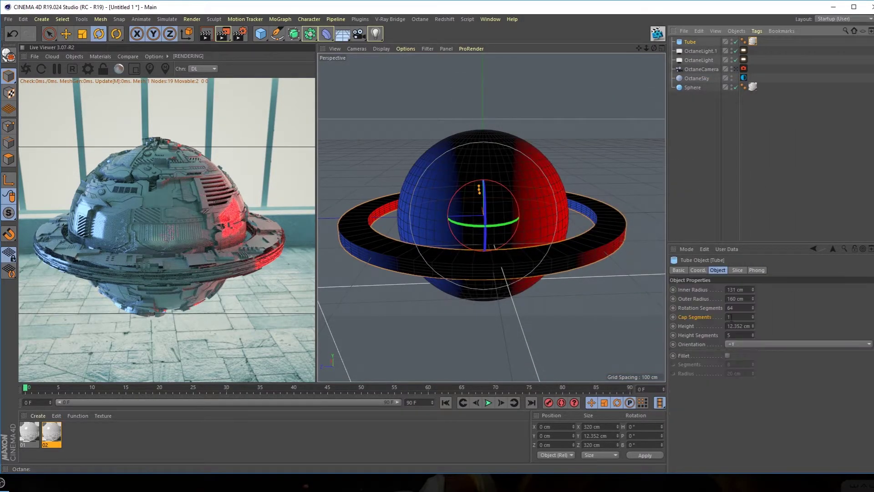
{"action": "left_click", "coordinate": [753, 297]}
{"action": "left_click", "coordinate": [753, 296]}
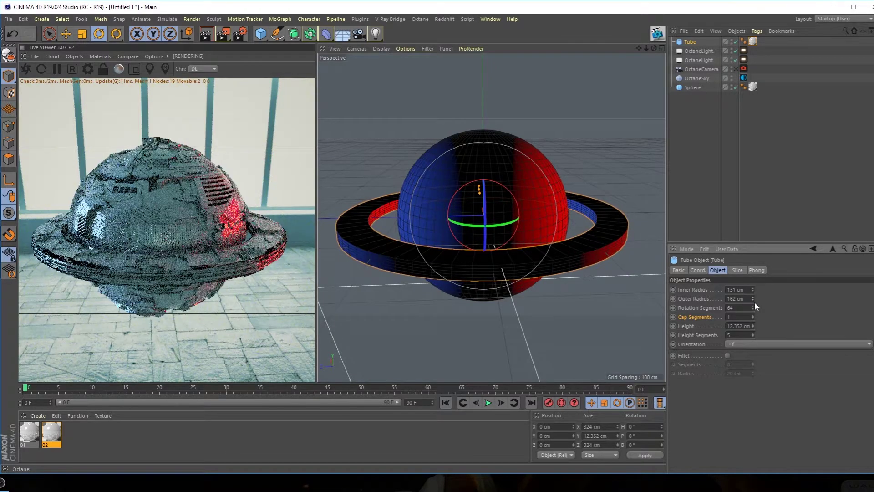
{"action": "left_click_drag", "start_coordinate": [753, 289], "coordinate": [753, 280]}
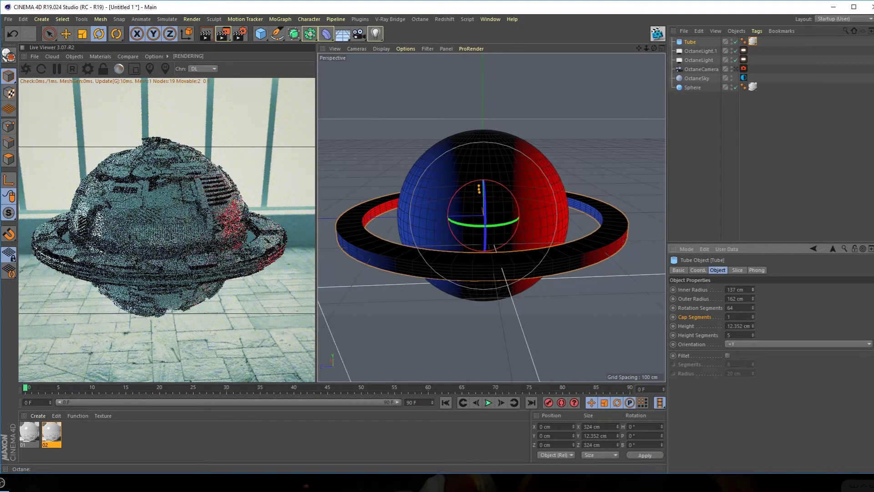
{"action": "key", "text": "ctrl+z"}
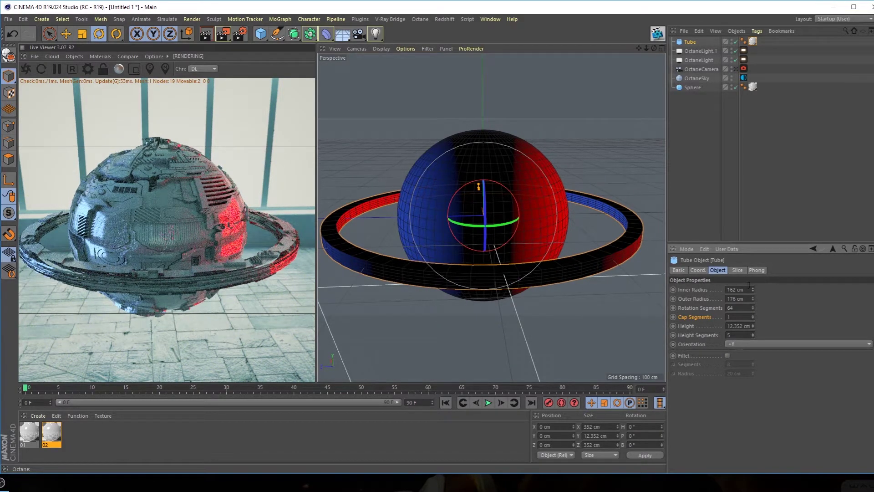
{"action": "left_click_drag", "start_coordinate": [752, 289], "coordinate": [752, 299]}
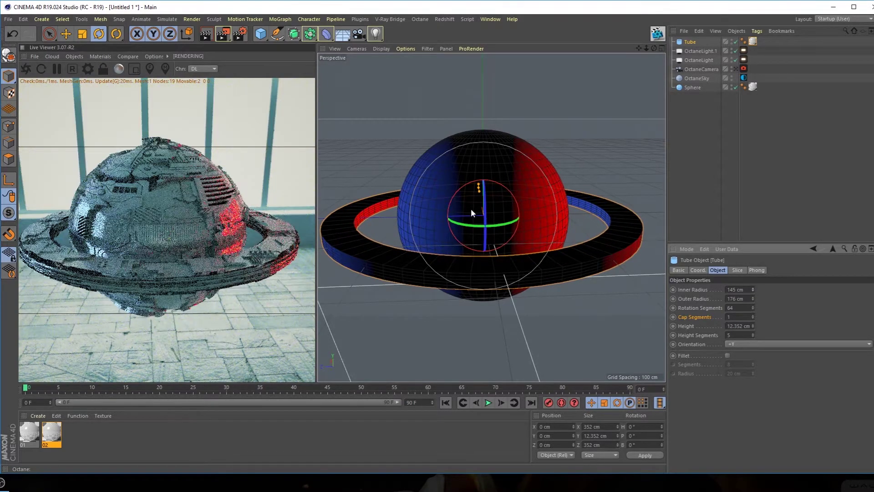
{"action": "left_click", "coordinate": [735, 69]}
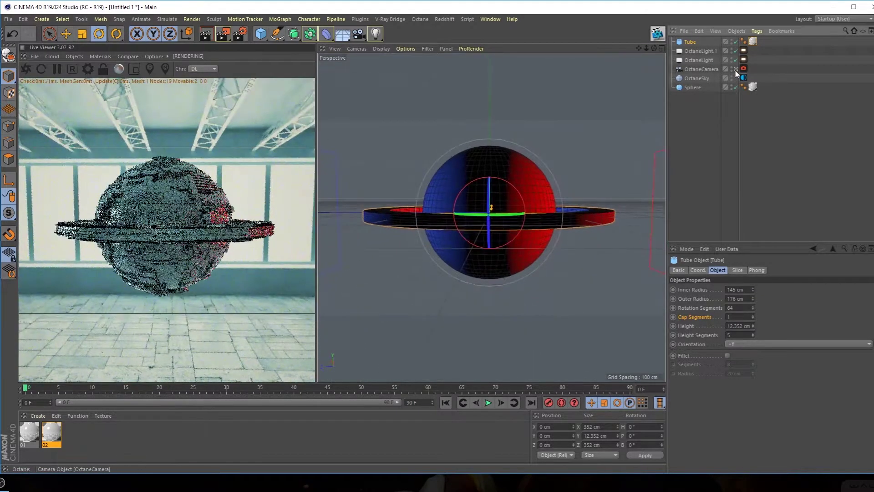
Lower the OctaneSky environment's Power from 0.7 to about 0.30
{"action": "left_click", "coordinate": [687, 103]}
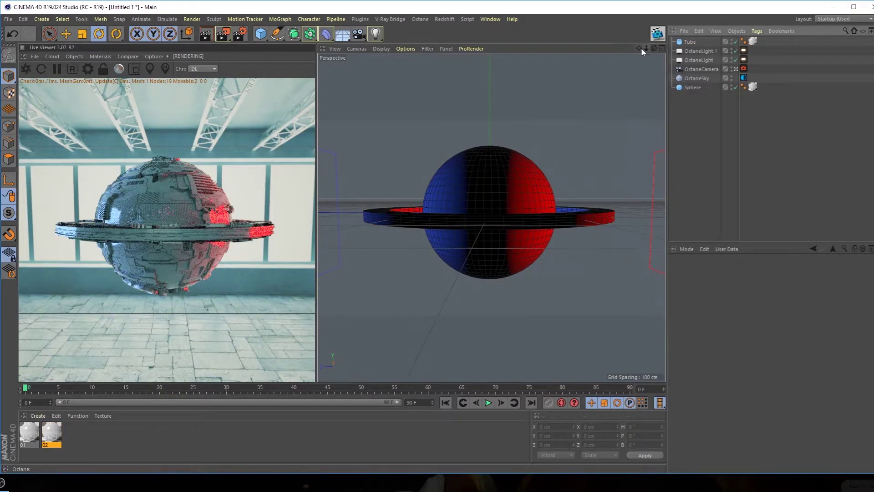
{"action": "left_click", "coordinate": [491, 188]}
{"action": "left_click_drag", "start_coordinate": [490, 191], "coordinate": [491, 202], "text": "alt"}
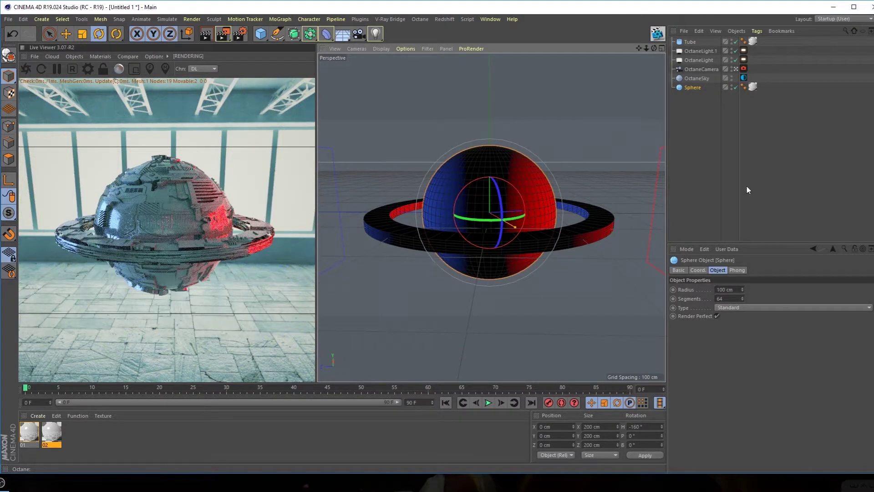
{"action": "left_click", "coordinate": [724, 168]}
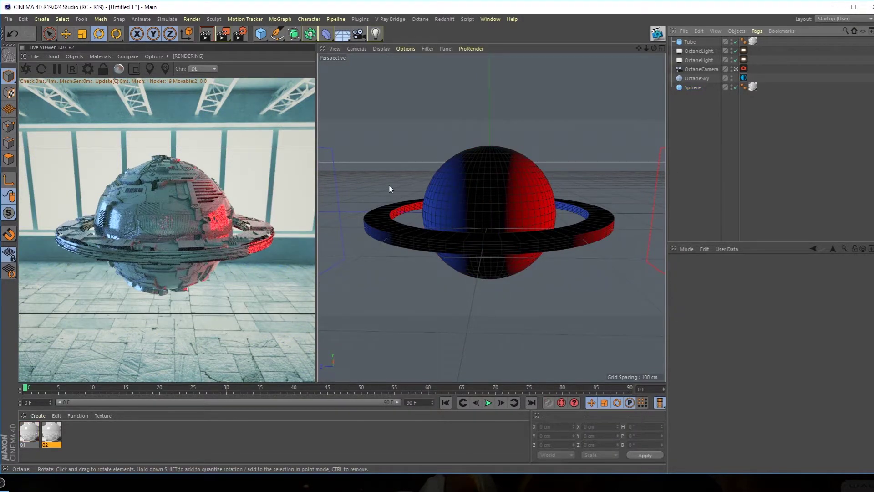
{"action": "left_click", "coordinate": [743, 78]}
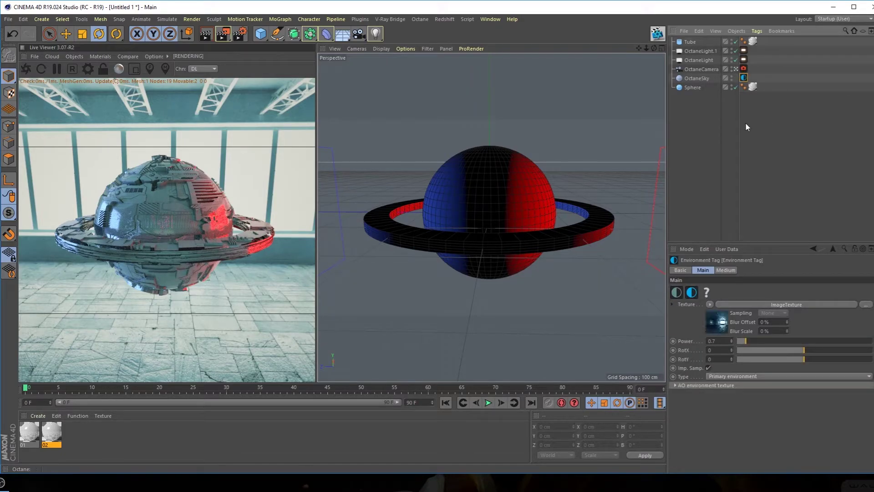
{"action": "left_click", "coordinate": [740, 340]}
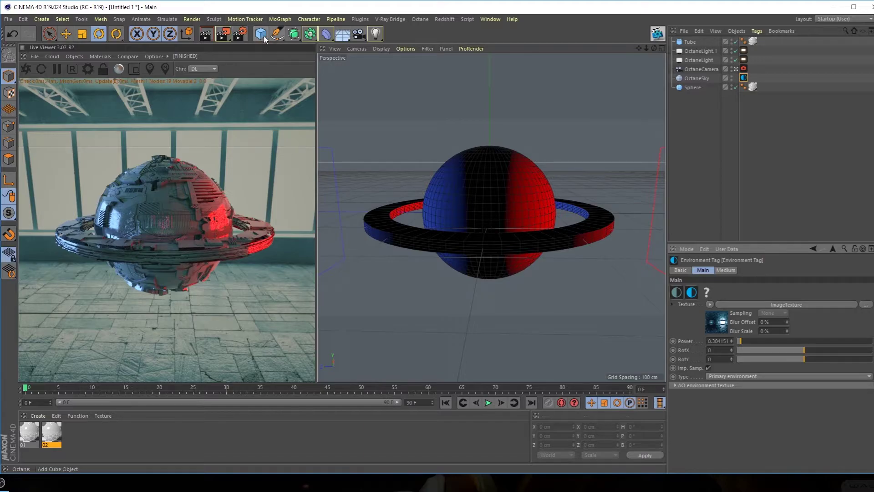
{"action": "left_click", "coordinate": [264, 40]}
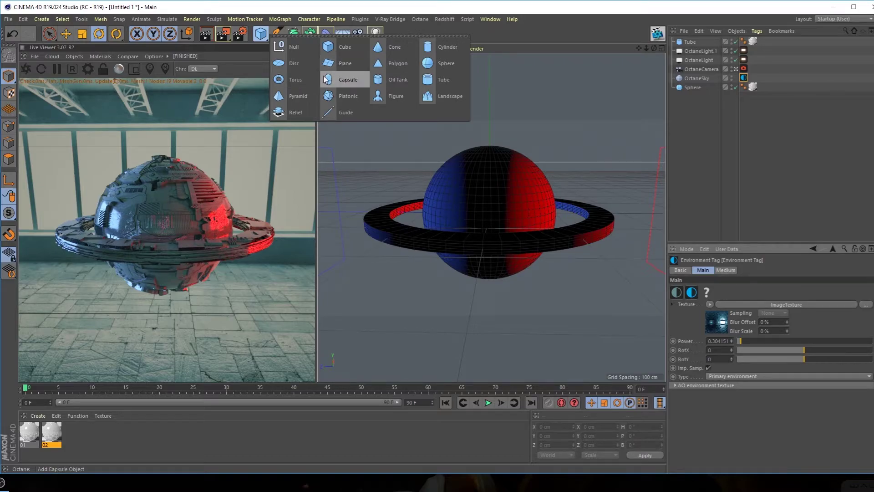
Shrink the torus ring radius to about 141 cm and raise it above the existing ring
{"action": "key", "text": "Escape"}
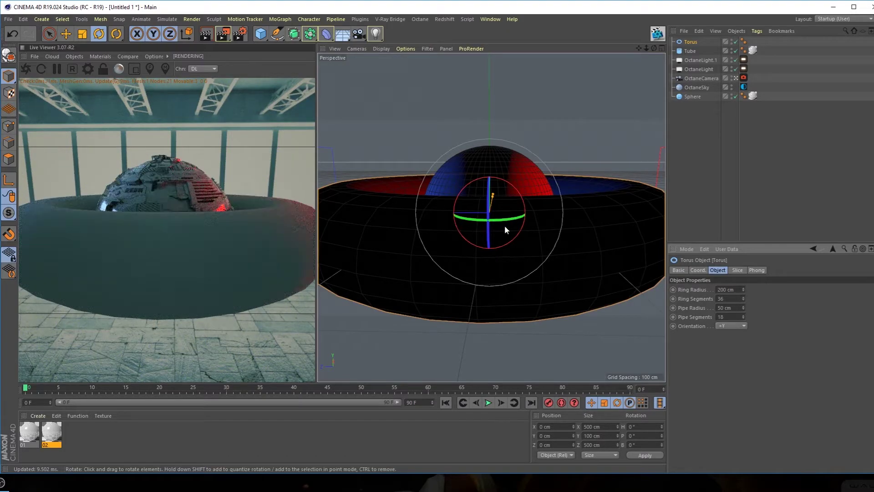
{"action": "left_click_drag", "start_coordinate": [744, 289], "coordinate": [742, 321]}
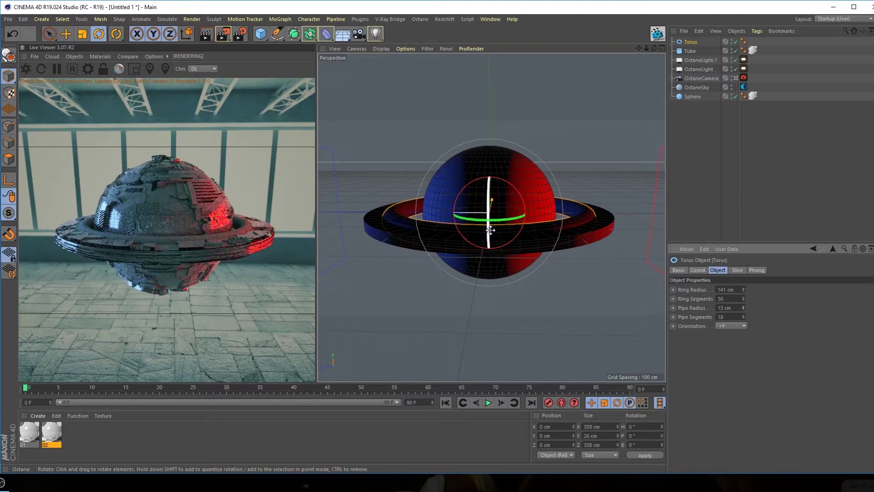
{"action": "key", "text": "e"}
{"action": "left_click_drag", "start_coordinate": [488, 190], "coordinate": [490, 133]}
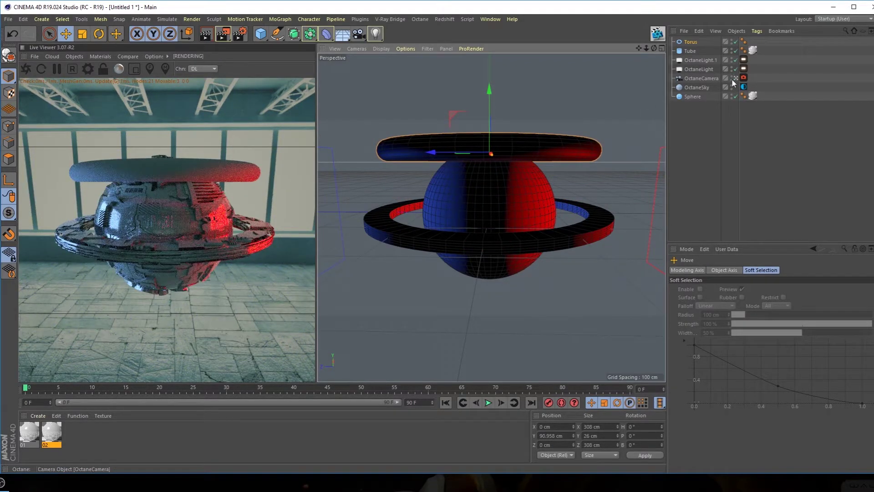
{"action": "left_click", "coordinate": [736, 78]}
Raise the torus ring segments to 113 and apply material 02 to it
{"action": "left_click_drag", "start_coordinate": [496, 171], "coordinate": [461, 203], "text": "alt"}
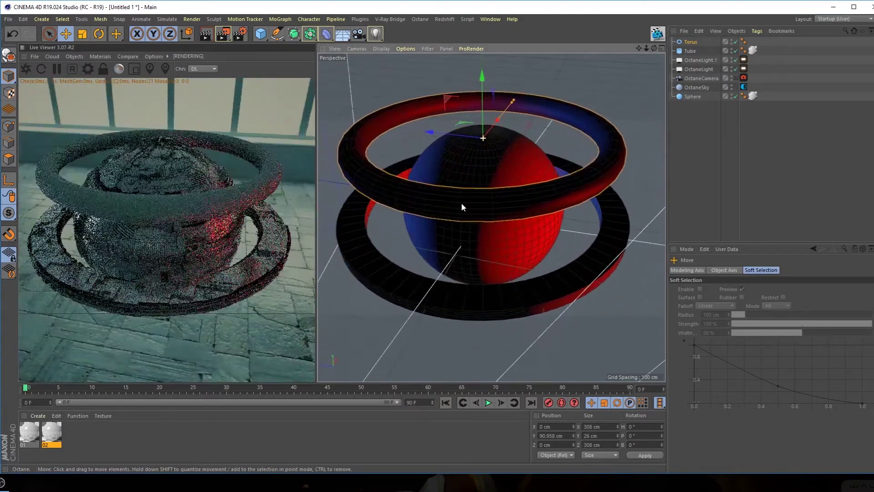
{"action": "scroll", "coordinate": [504, 197], "scroll_direction": "up", "scroll_amount": 2}
{"action": "scroll", "coordinate": [504, 197], "scroll_direction": "up", "scroll_amount": 2}
{"action": "scroll", "coordinate": [513, 196], "scroll_direction": "down", "scroll_amount": 1}
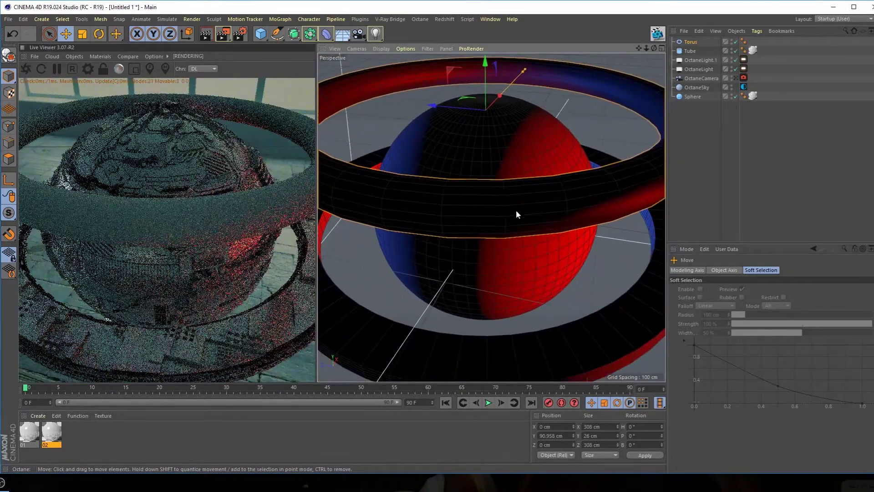
{"action": "left_click", "coordinate": [515, 209]}
{"action": "mouse_move", "coordinate": [744, 299]}
{"action": "left_mouse_down"}
{"action": "mouse_move", "coordinate": [732, 300]}
{"action": "mouse_move", "coordinate": [743, 303]}
{"action": "left_mouse_up"}
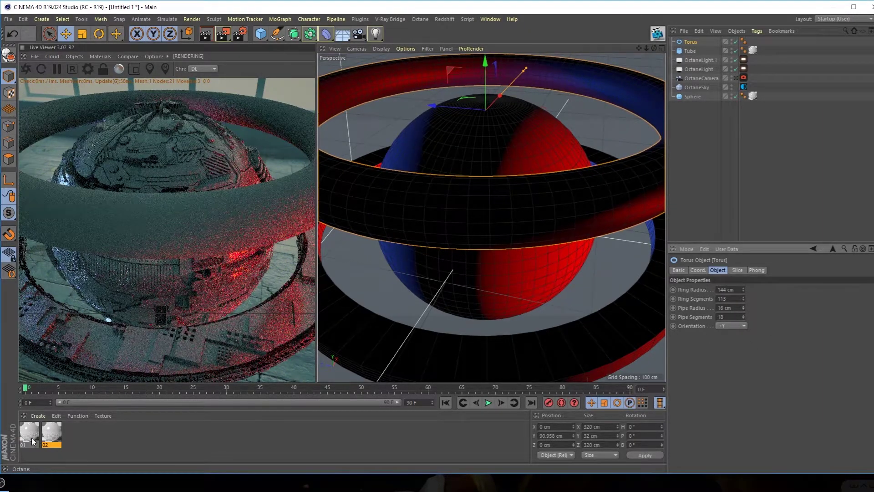
{"action": "left_click_drag", "start_coordinate": [32, 440], "coordinate": [403, 198]}
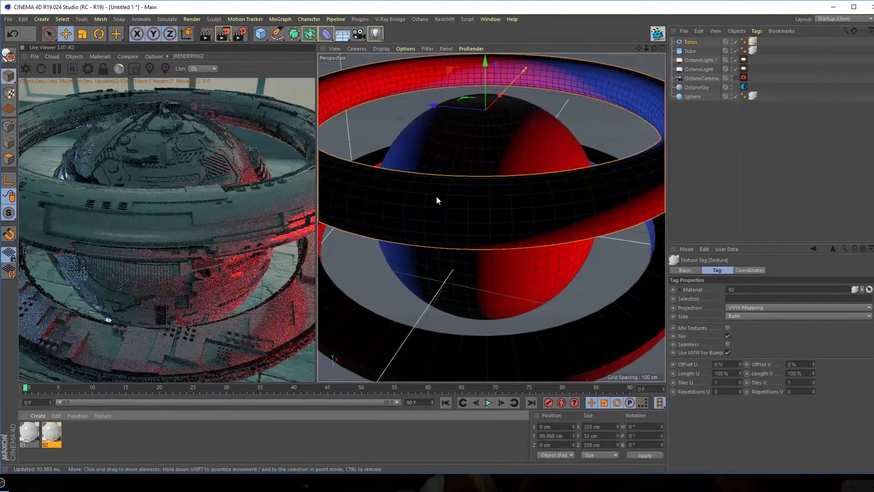
{"action": "left_click_drag", "start_coordinate": [471, 211], "coordinate": [499, 212], "text": "alt"}
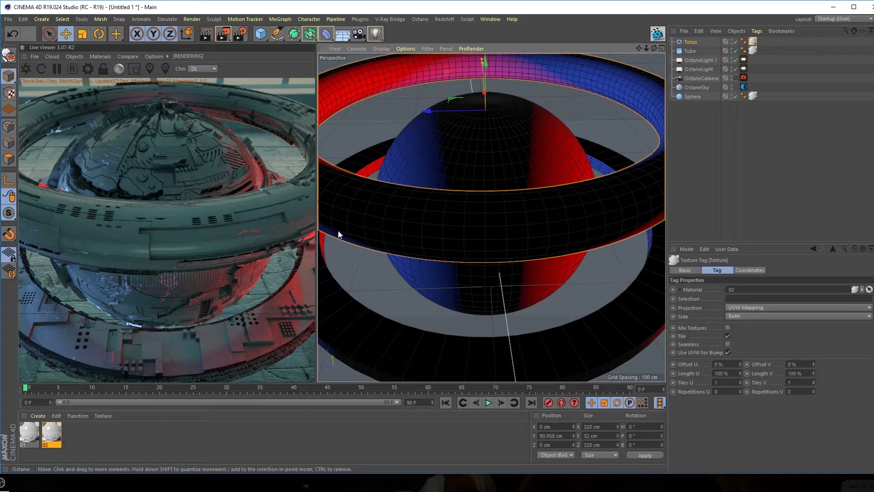
{"action": "scroll", "coordinate": [396, 223], "scroll_direction": "up", "scroll_amount": 3}
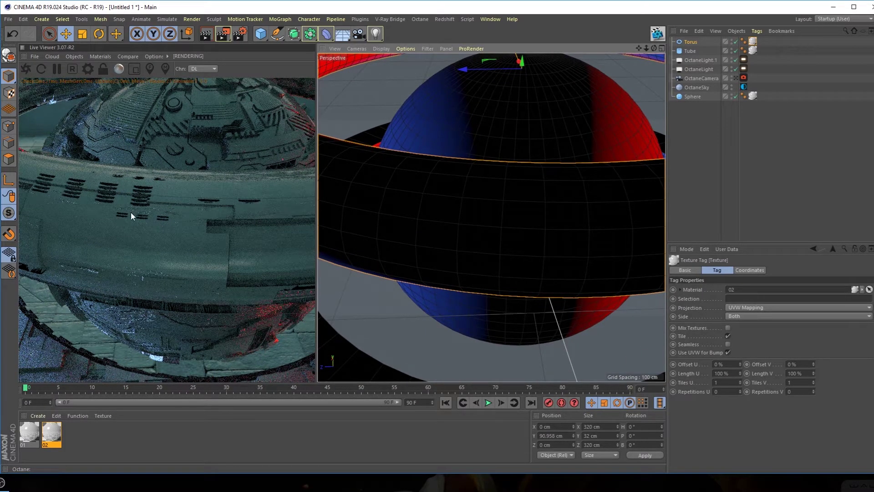
In material 02's bump gradient image texture, set Power to 1
{"action": "double_click", "coordinate": [47, 447]}
{"action": "left_click_drag", "start_coordinate": [114, 63], "coordinate": [440, 127]}
{"action": "left_click", "coordinate": [325, 278]}
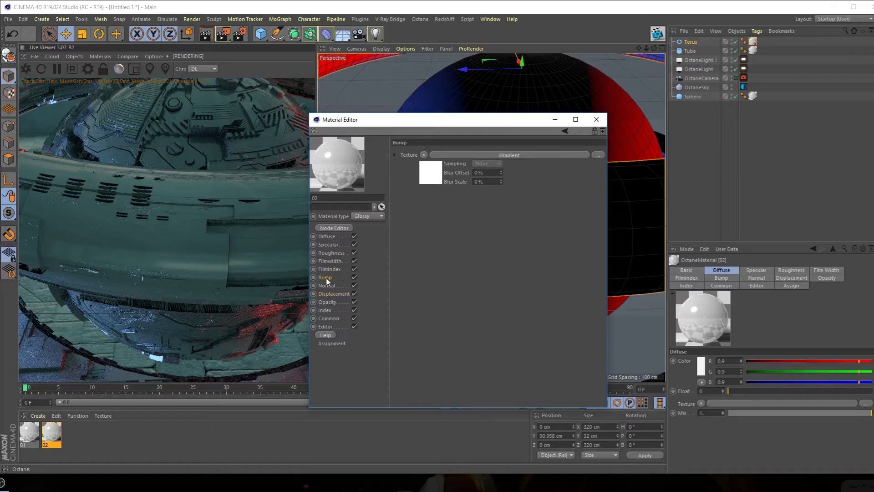
{"action": "left_click", "coordinate": [426, 177]}
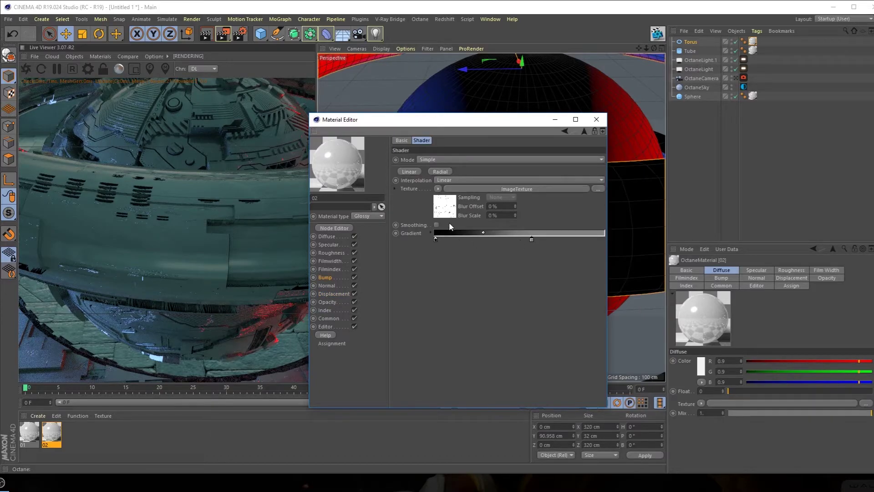
{"action": "left_click", "coordinate": [447, 205]}
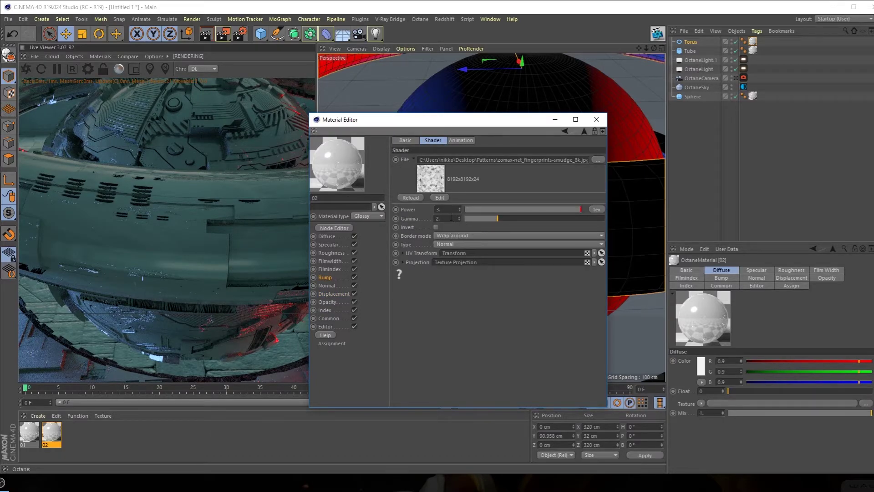
{"action": "double_click", "coordinate": [449, 209]}
{"action": "type", "text": "1"}
{"action": "key", "text": "Return"}
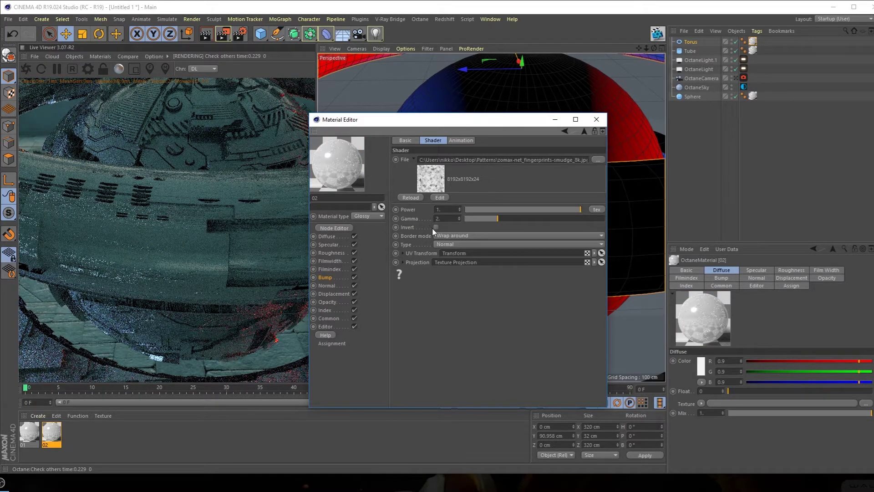
Try Gamma 3 and 0.1 on material 02's bump image, then settle on Gamma 1
{"action": "double_click", "coordinate": [448, 218]}
{"action": "type", "text": "3"}
{"action": "key", "text": "Return"}
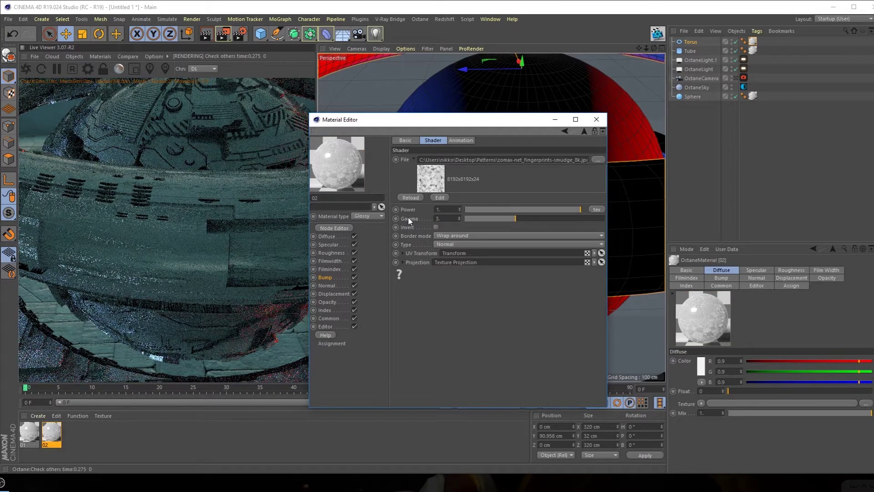
{"action": "double_click", "coordinate": [446, 219]}
{"action": "type", "text": "0.1"}
{"action": "key", "text": "Return"}
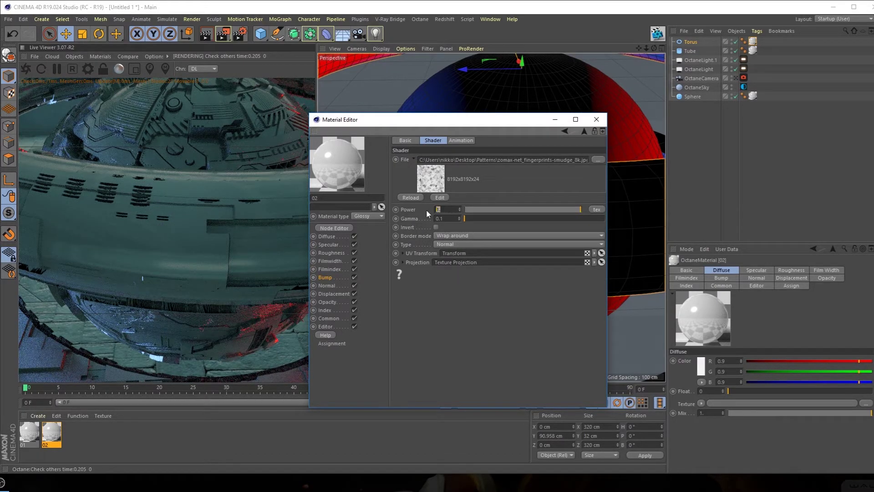
{"action": "key", "text": "Tab"}
{"action": "type", "text": "1"}
{"action": "key", "text": "Return"}
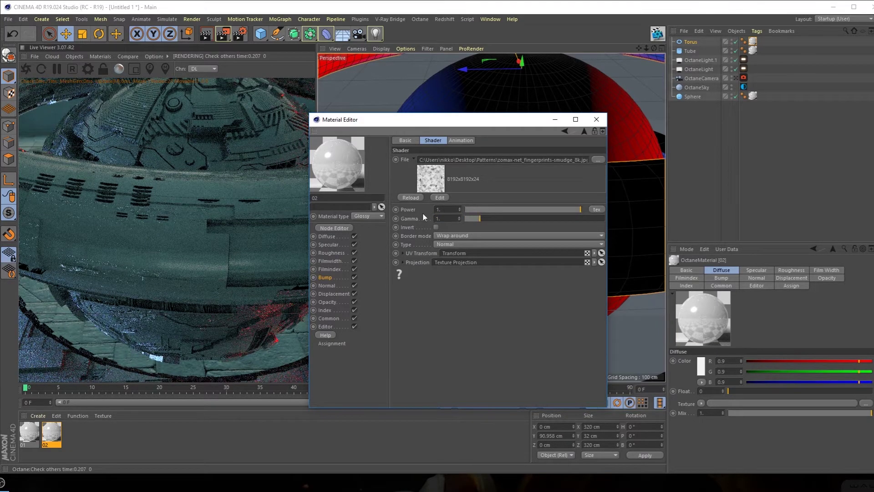
Set material 01's bump image texture to Power 1 and Gamma 1, then close the editor
{"action": "left_click", "coordinate": [34, 428]}
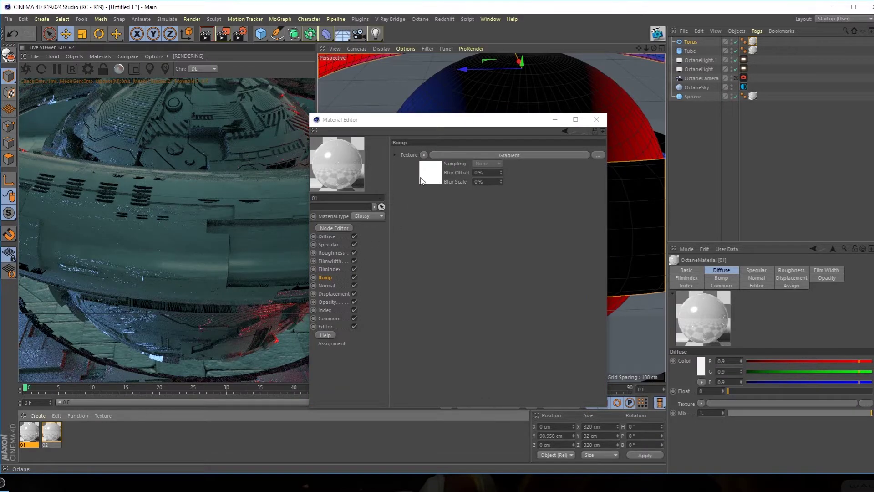
{"action": "left_click", "coordinate": [437, 189]}
{"action": "left_click", "coordinate": [444, 205]}
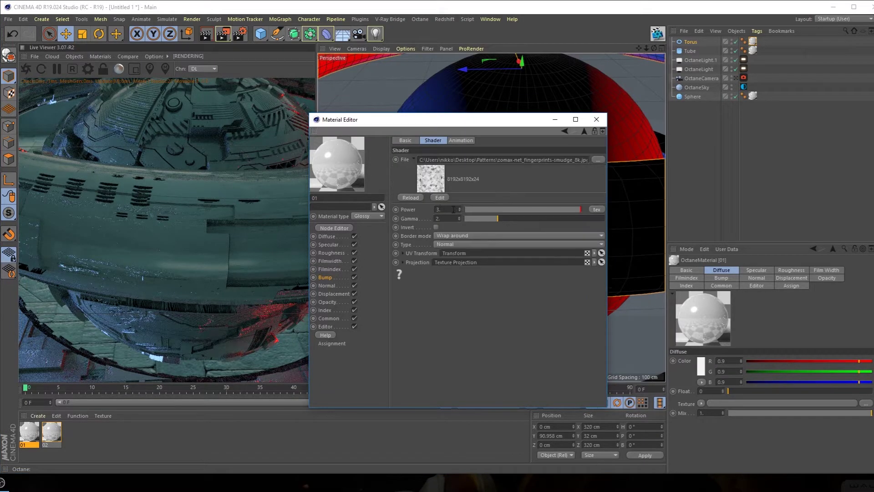
{"action": "type", "text": "1"}
{"action": "key", "text": "Tab"}
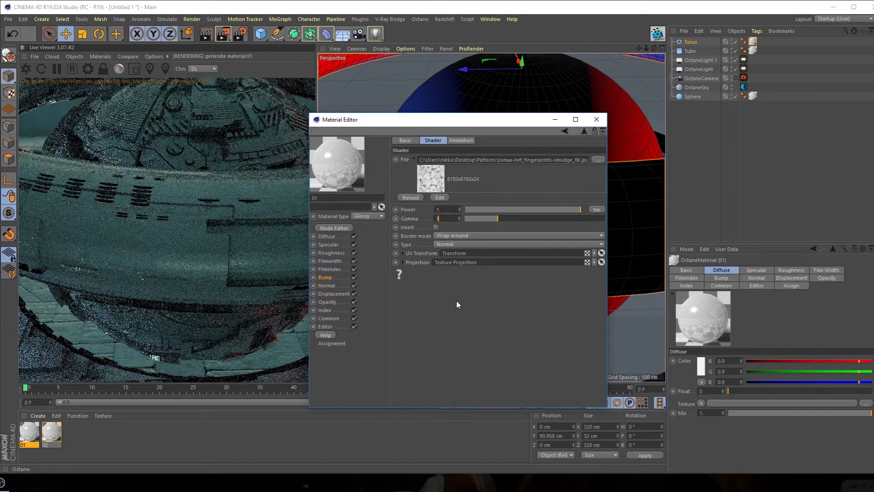
{"action": "type", "text": "1."}
{"action": "key", "text": "Return"}
{"action": "left_click", "coordinate": [596, 119]}
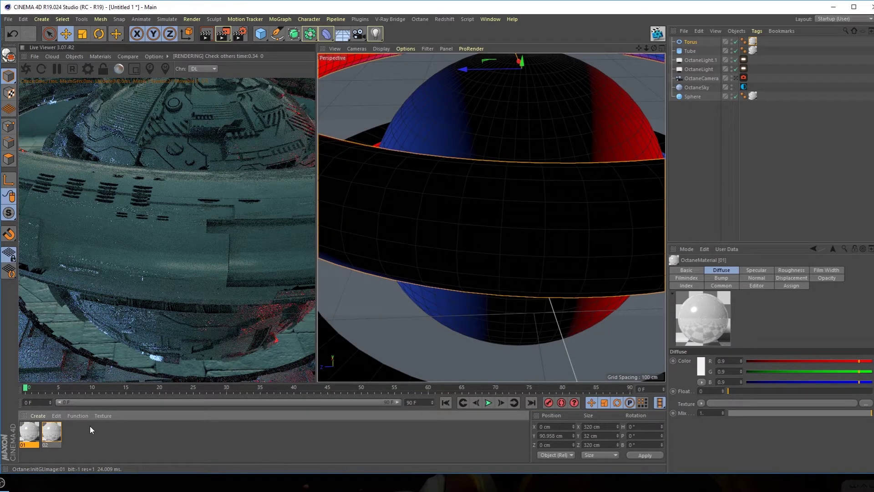
{"action": "left_click", "coordinate": [51, 432]}
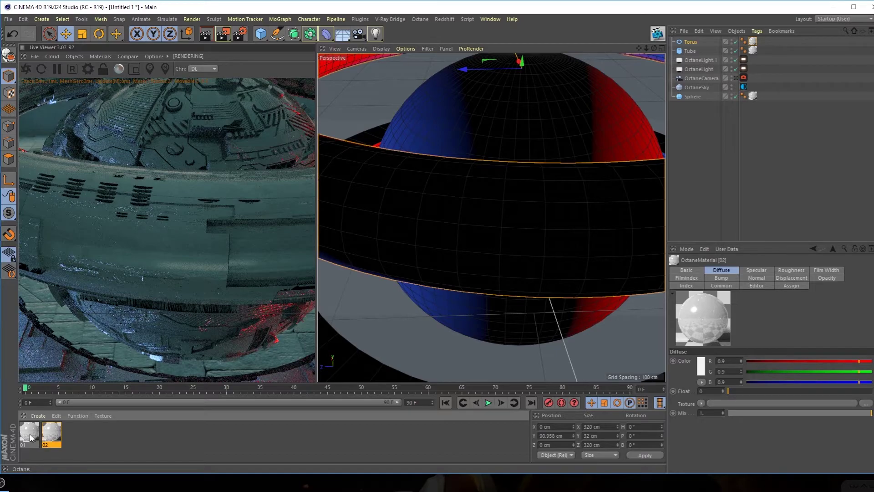
{"action": "double_click", "coordinate": [52, 433]}
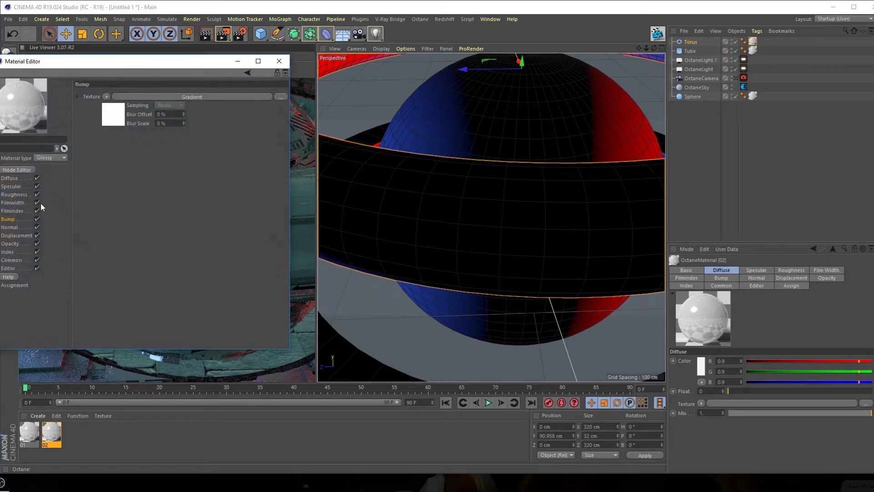
{"action": "left_click", "coordinate": [16, 236]}
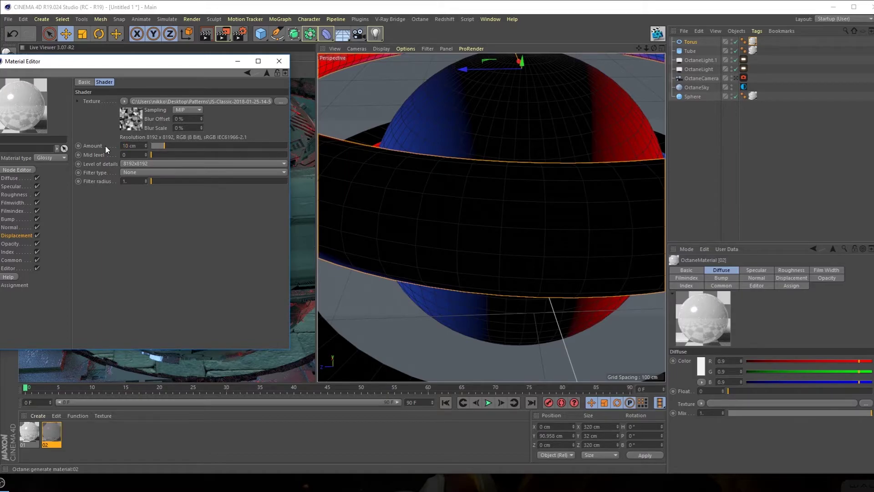
{"action": "left_click", "coordinate": [279, 60]}
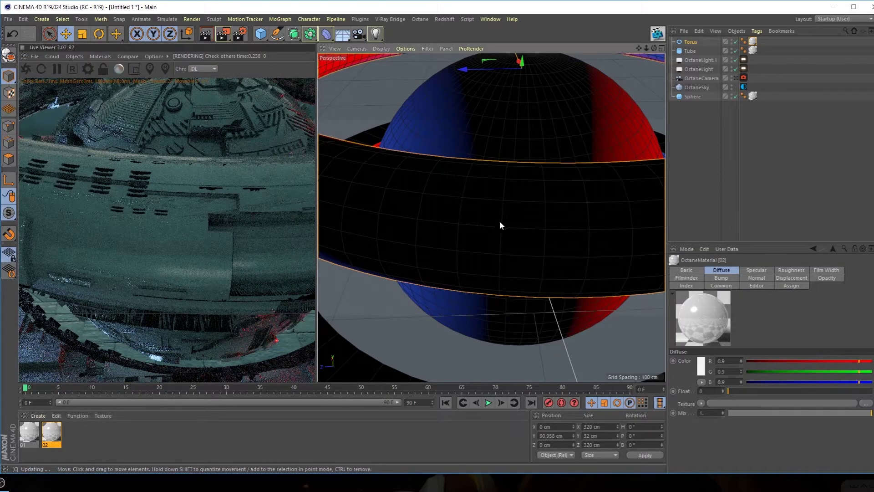
{"action": "scroll", "coordinate": [500, 221], "scroll_direction": "down", "scroll_amount": 5}
{"action": "left_click_drag", "start_coordinate": [500, 234], "coordinate": [435, 242], "text": "alt"}
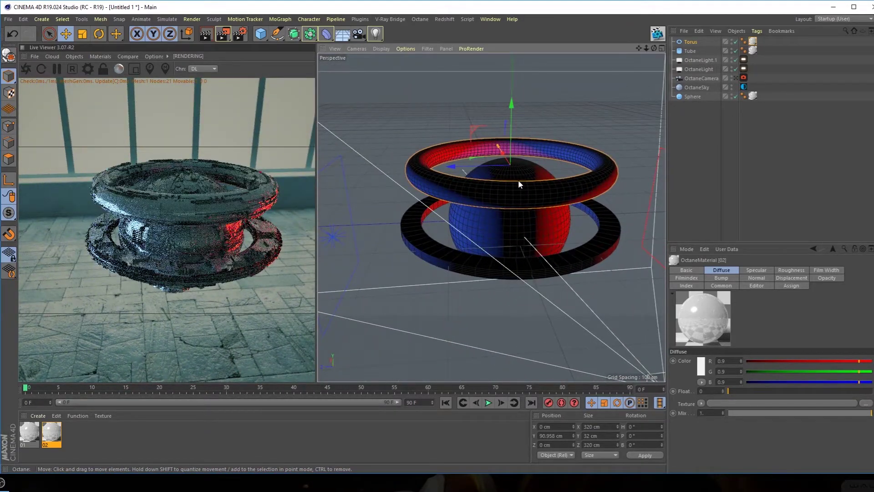
Delete the Tube ring and lower the torus to the sphere's middle
{"action": "left_click", "coordinate": [691, 53]}
{"action": "key", "text": "Delete"}
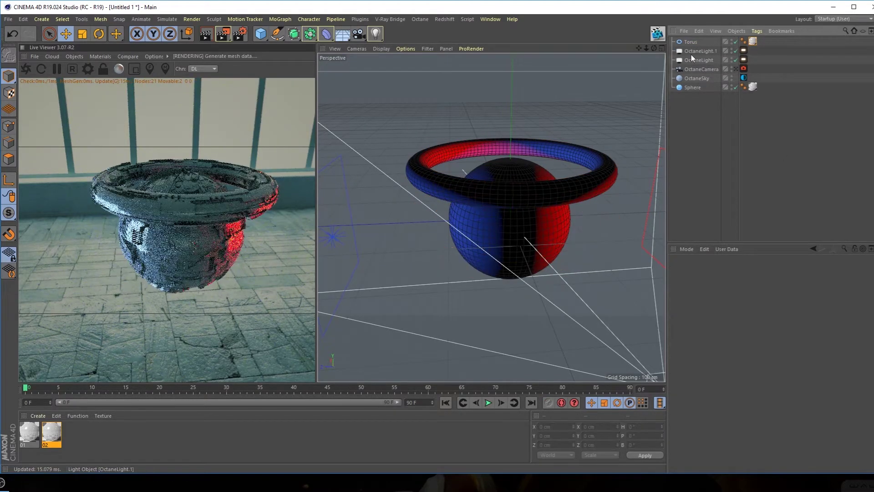
{"action": "left_click", "coordinate": [690, 41]}
{"action": "left_click_drag", "start_coordinate": [511, 107], "coordinate": [501, 169]}
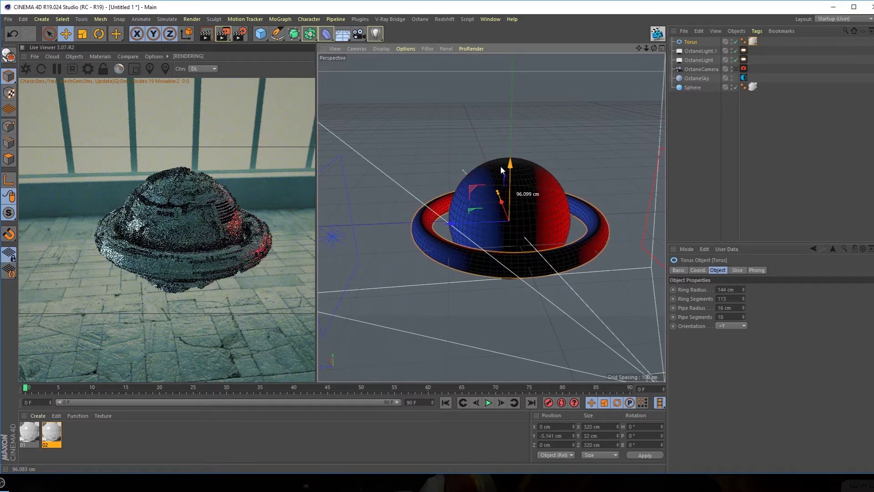
{"action": "left_click_drag", "start_coordinate": [536, 240], "coordinate": [512, 185], "text": "alt"}
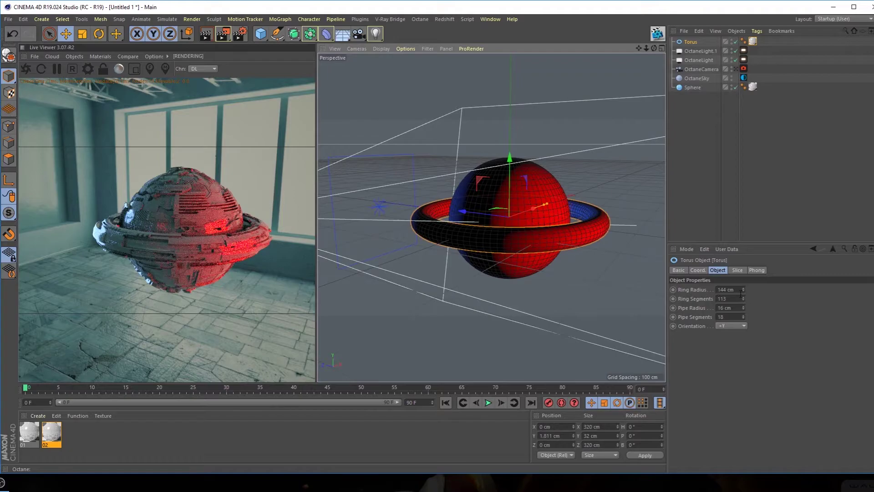
Set the torus to a 157 cm ring radius and a 9 cm pipe radius
{"action": "left_click_drag", "start_coordinate": [744, 288], "coordinate": [743, 288]}
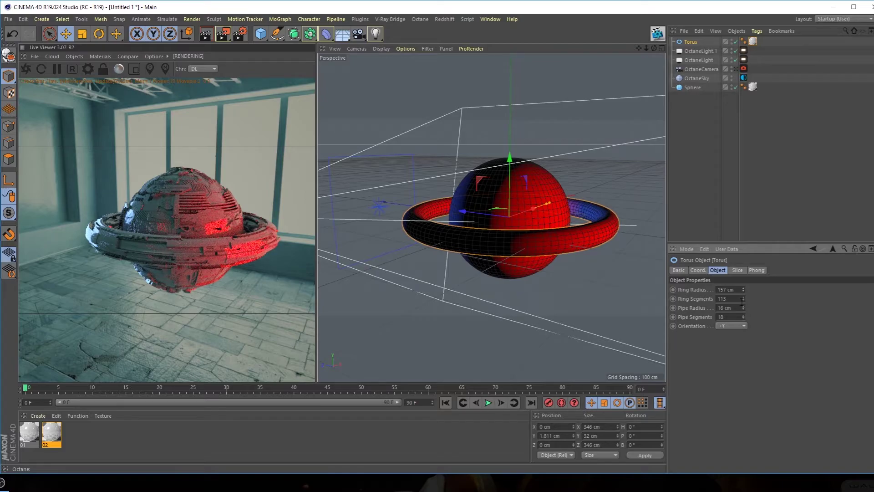
{"action": "left_click_drag", "start_coordinate": [744, 307], "coordinate": [744, 311]}
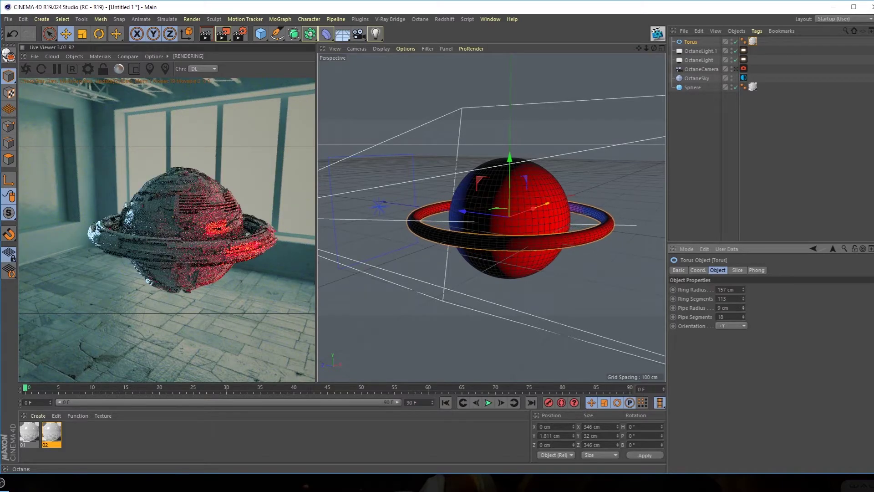
{"action": "left_click_drag", "start_coordinate": [485, 288], "coordinate": [526, 275], "text": "alt"}
{"action": "scroll", "coordinate": [544, 246], "scroll_direction": "up", "scroll_amount": 5}
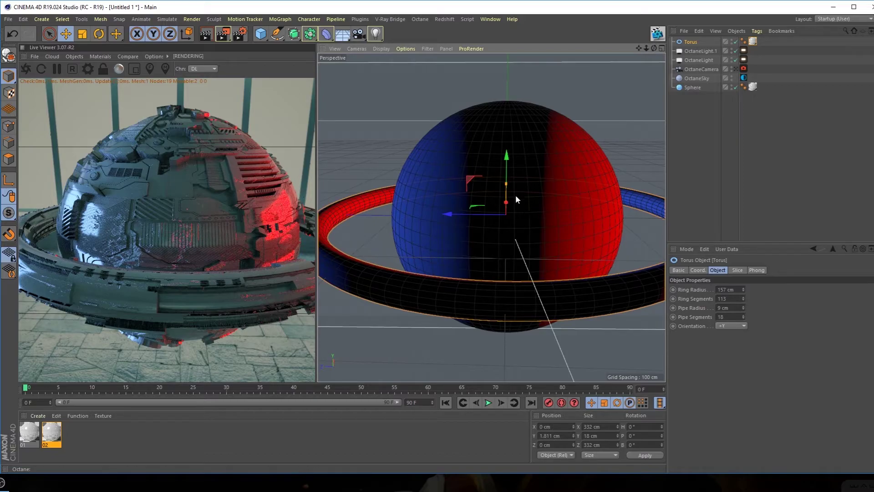
Orbit the view so the red-lit side of the sphere and torus faces forward
{"action": "left_click_drag", "start_coordinate": [561, 223], "coordinate": [509, 233], "text": "alt"}
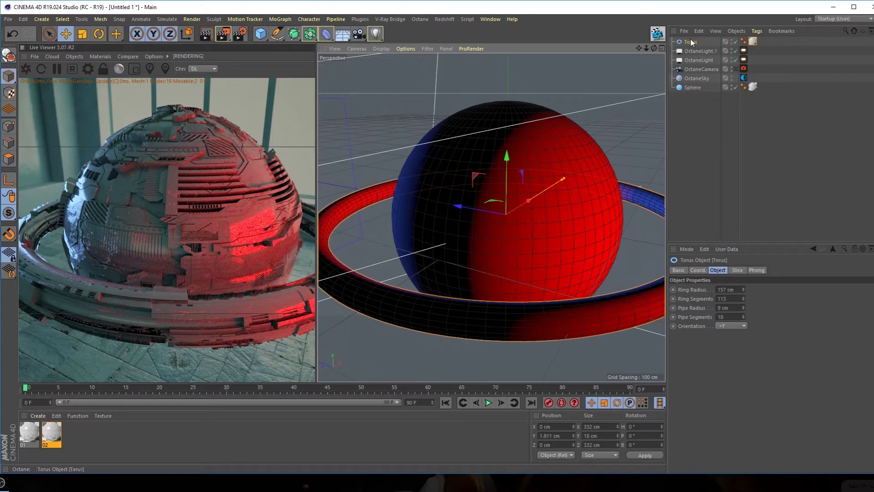
Try Cylindrical and then Spherical projection on the torus texture tag
{"action": "left_click", "coordinate": [752, 43]}
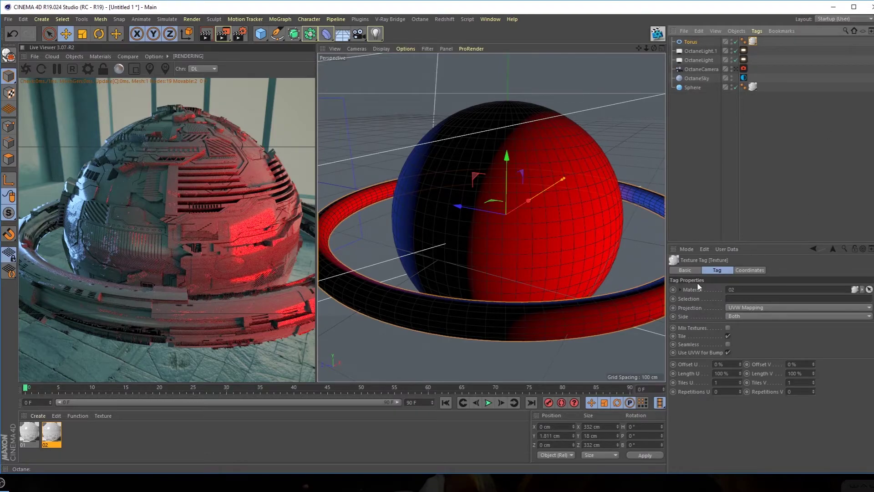
{"action": "left_click", "coordinate": [745, 306]}
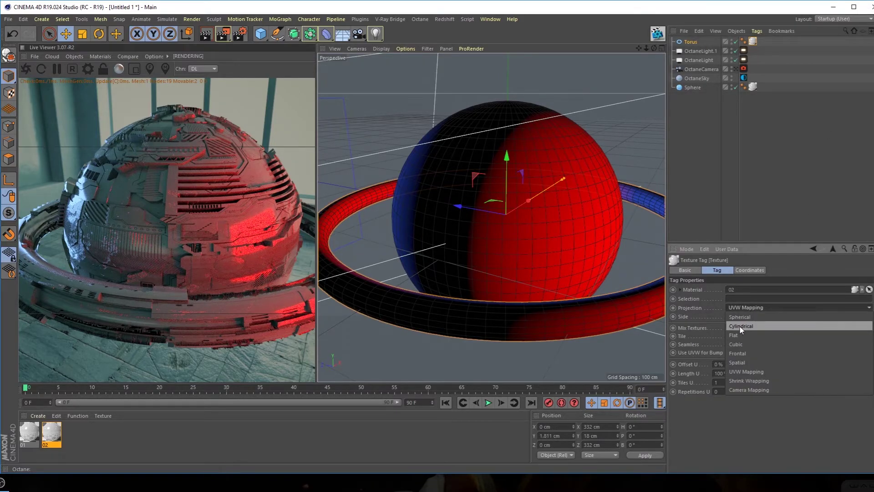
{"action": "left_click", "coordinate": [739, 326]}
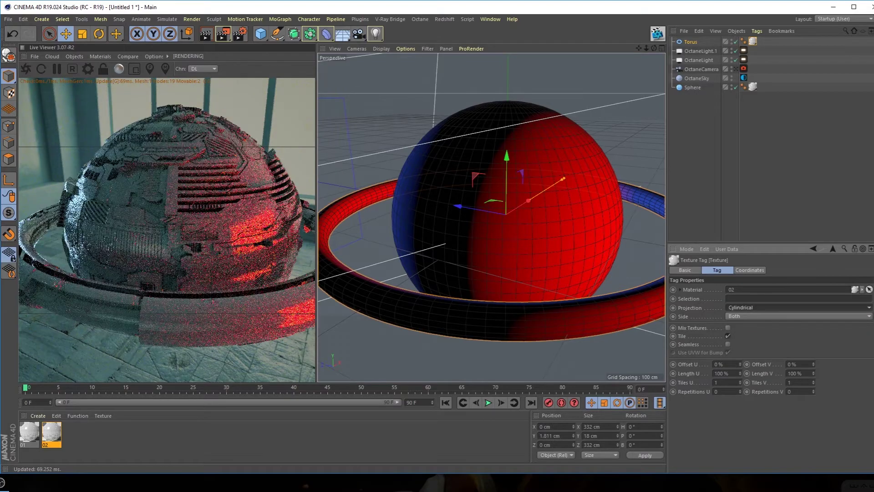
{"action": "left_click_drag", "start_coordinate": [162, 294], "coordinate": [278, 287]}
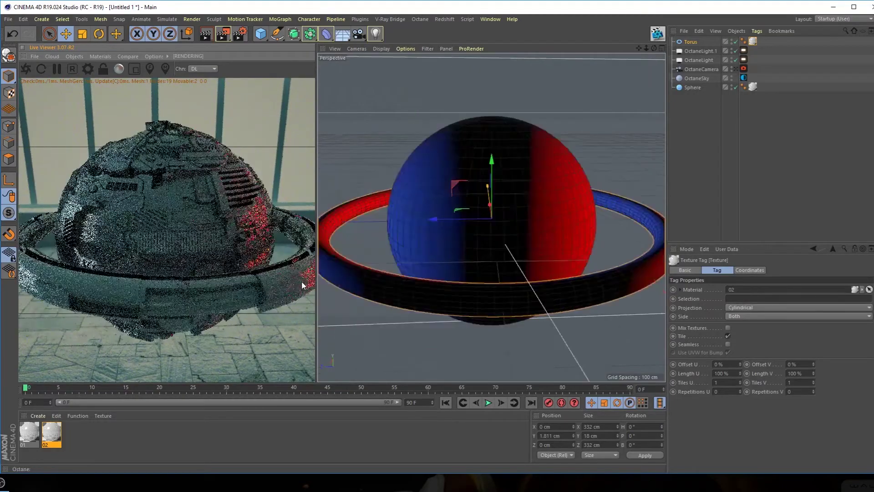
{"action": "left_click", "coordinate": [739, 308]}
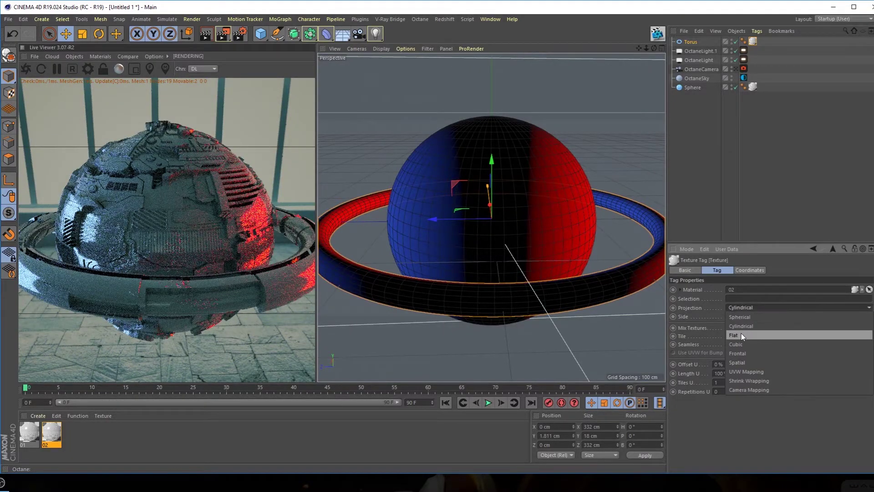
{"action": "left_click", "coordinate": [745, 318]}
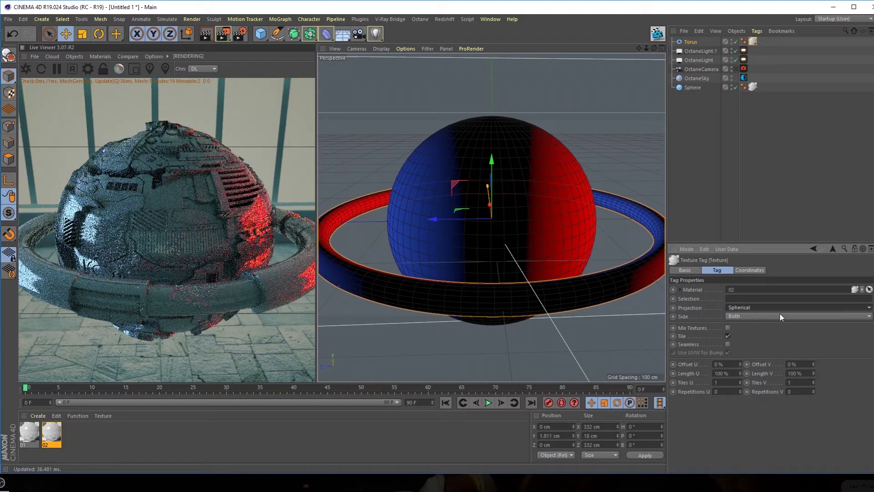
Switch the torus texture projection to Cubic and orbit the render to compare
{"action": "left_click", "coordinate": [747, 316]}
{"action": "left_click", "coordinate": [738, 316]}
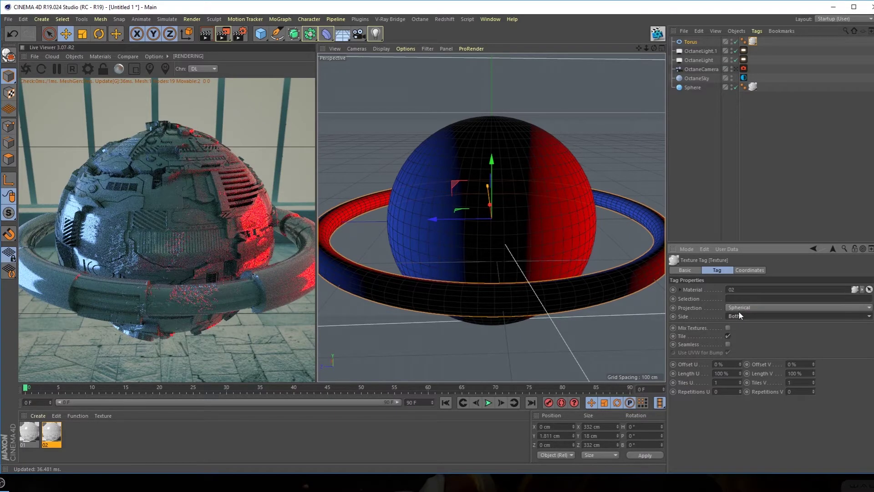
{"action": "left_click", "coordinate": [739, 310]}
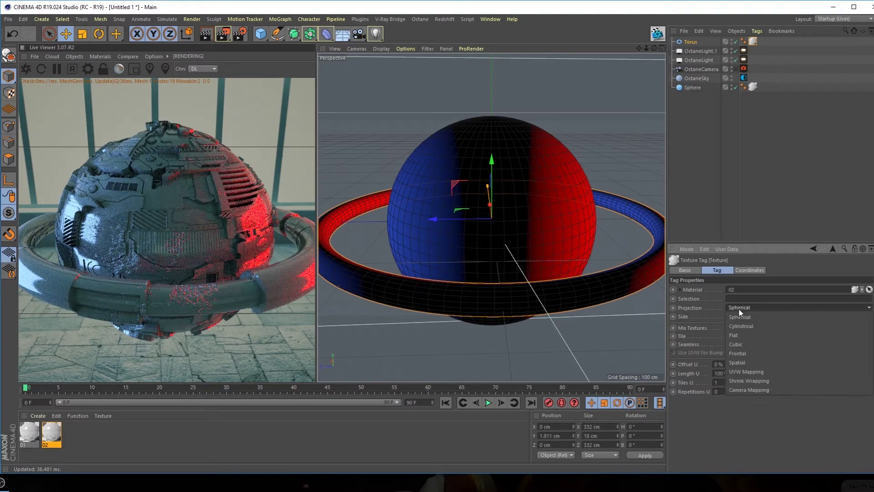
{"action": "left_click", "coordinate": [737, 343]}
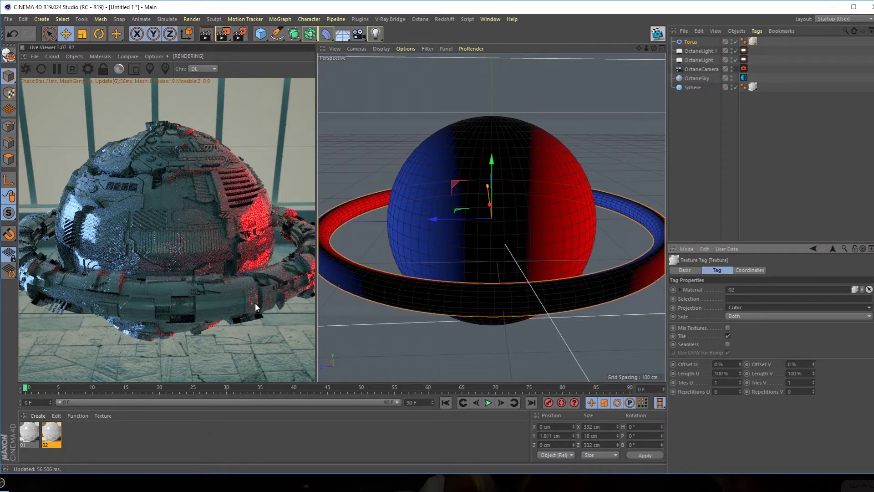
{"action": "left_click", "coordinate": [226, 305]}
{"action": "left_click_drag", "start_coordinate": [226, 305], "coordinate": [239, 286]}
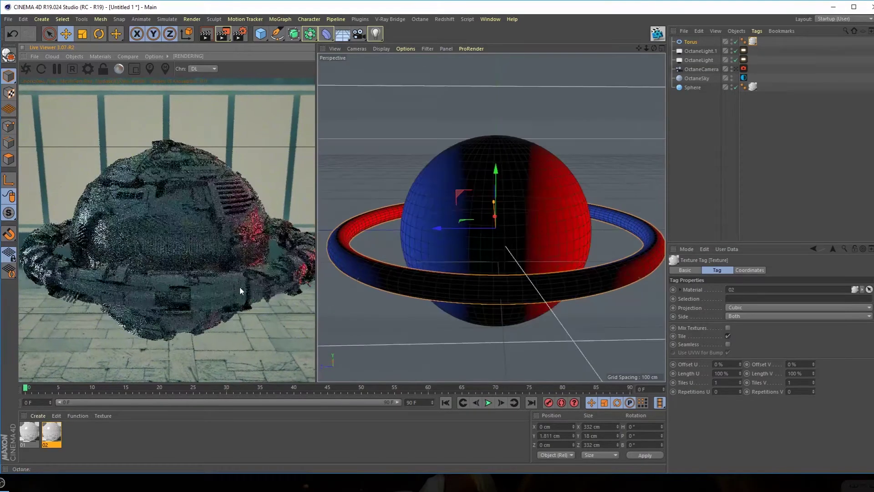
Set the torus texture projection back to UVW Mapping
{"action": "left_click", "coordinate": [736, 309]}
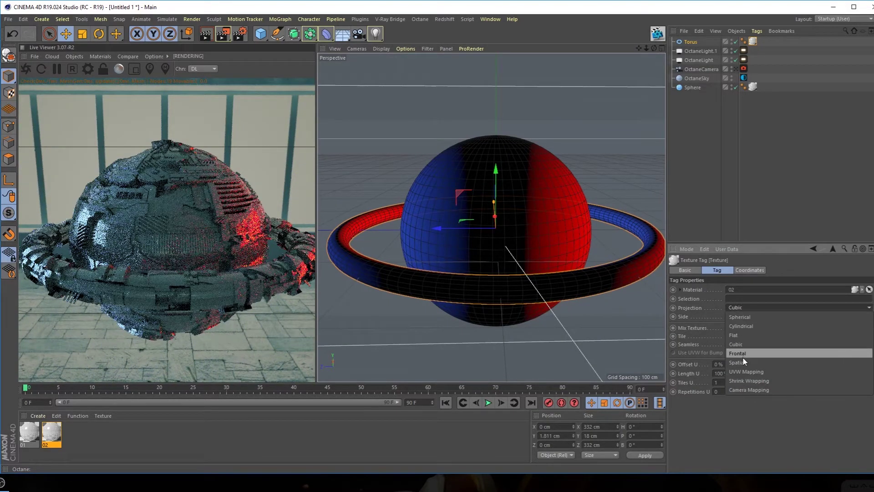
{"action": "left_click", "coordinate": [738, 371]}
{"action": "left_click_drag", "start_coordinate": [173, 295], "coordinate": [223, 304]}
Give the torus 64 pipe segments and 120 ring segments, viewing through the OctaneCamera
{"action": "left_click_drag", "start_coordinate": [117, 205], "coordinate": [165, 215]}
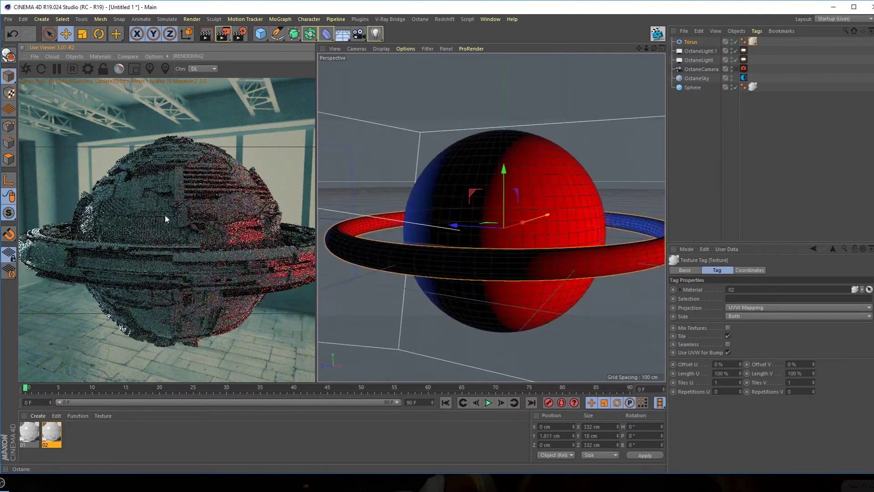
{"action": "left_click", "coordinate": [691, 41]}
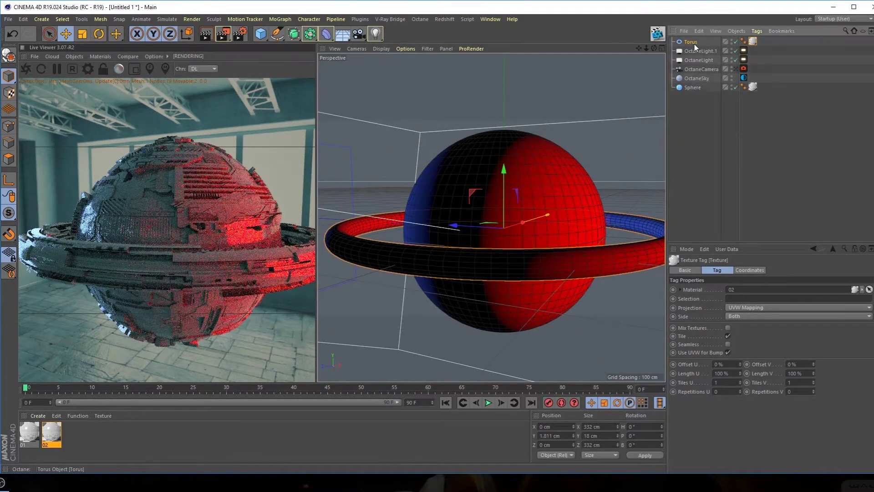
{"action": "double_click", "coordinate": [720, 317]}
{"action": "type", "text": "64"}
{"action": "key", "text": "Return"}
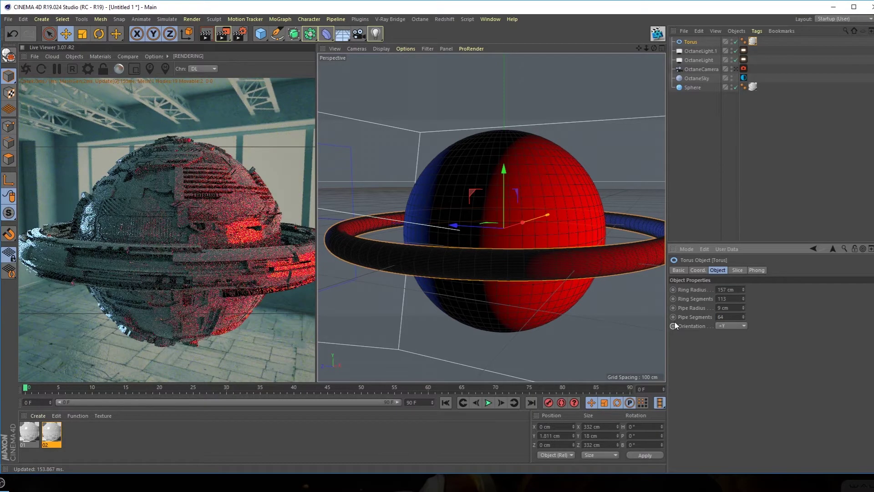
{"action": "double_click", "coordinate": [730, 298]}
{"action": "type", "text": "120"}
{"action": "key", "text": "Return"}
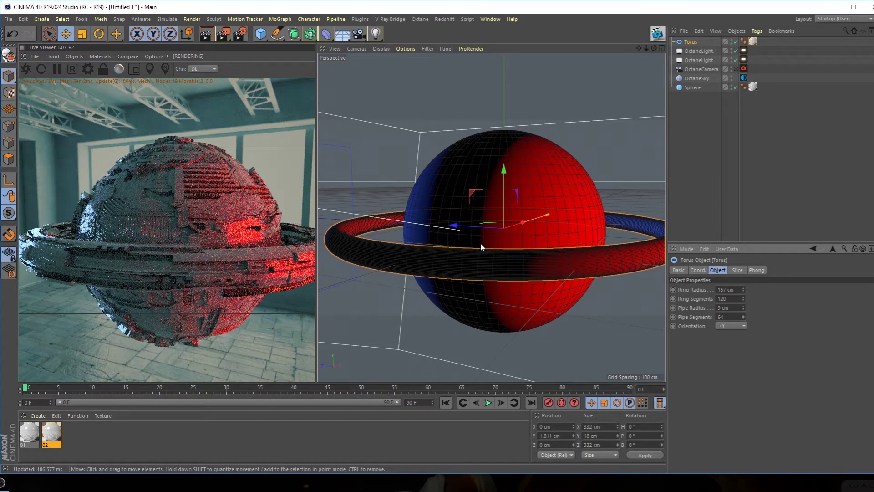
{"action": "left_click", "coordinate": [735, 68]}
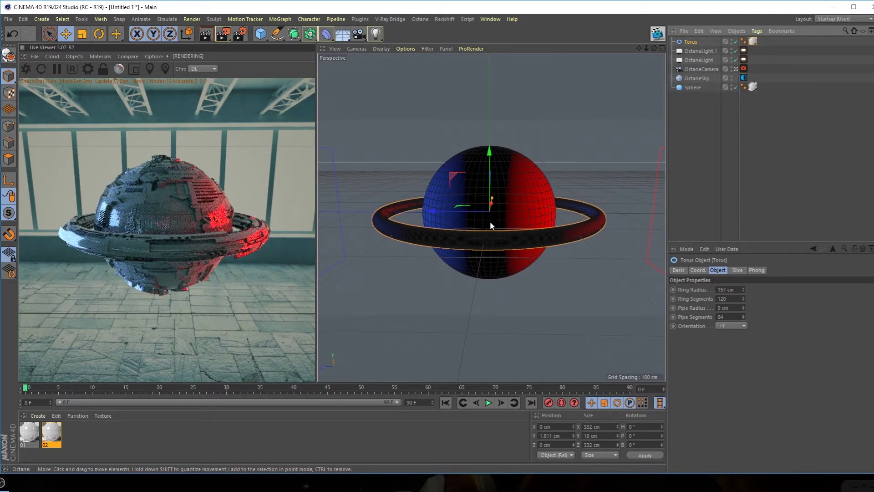
{"action": "scroll", "coordinate": [490, 223], "scroll_direction": "up", "scroll_amount": 1}
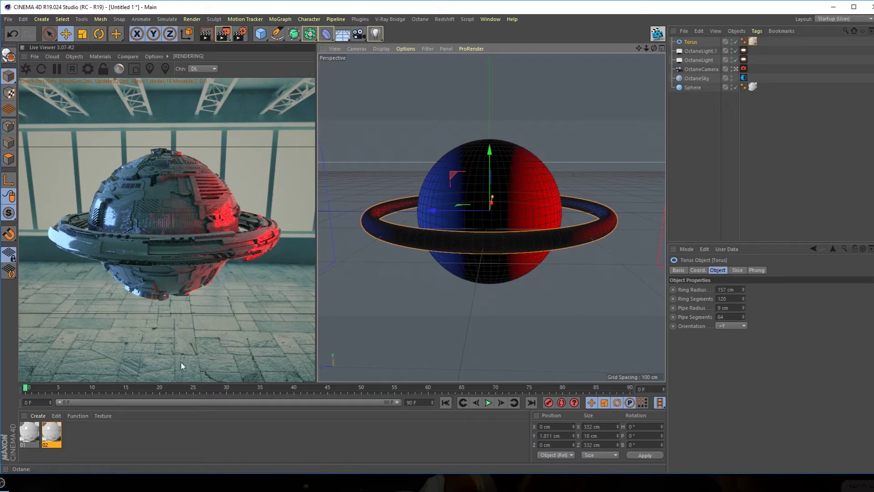
Set material 01's displacement amount to 100 cm, then 40 cm, and close the editor
{"action": "double_click", "coordinate": [29, 433]}
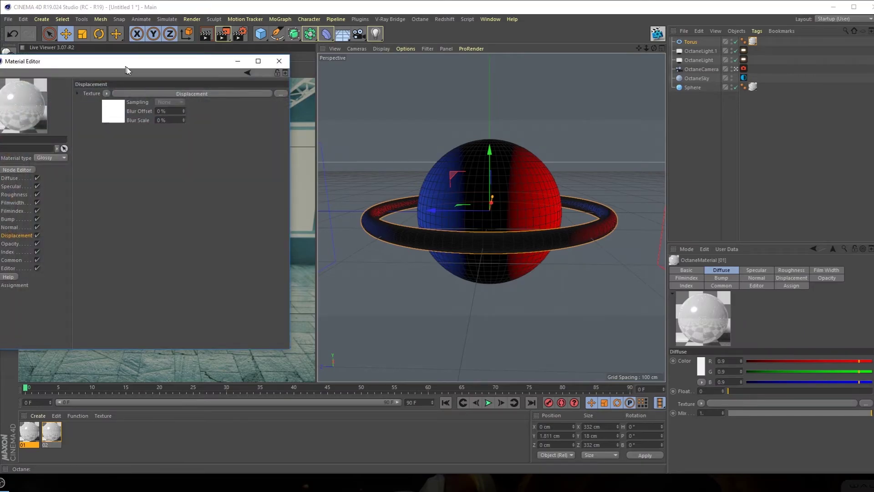
{"action": "left_click_drag", "start_coordinate": [130, 63], "coordinate": [677, 154]}
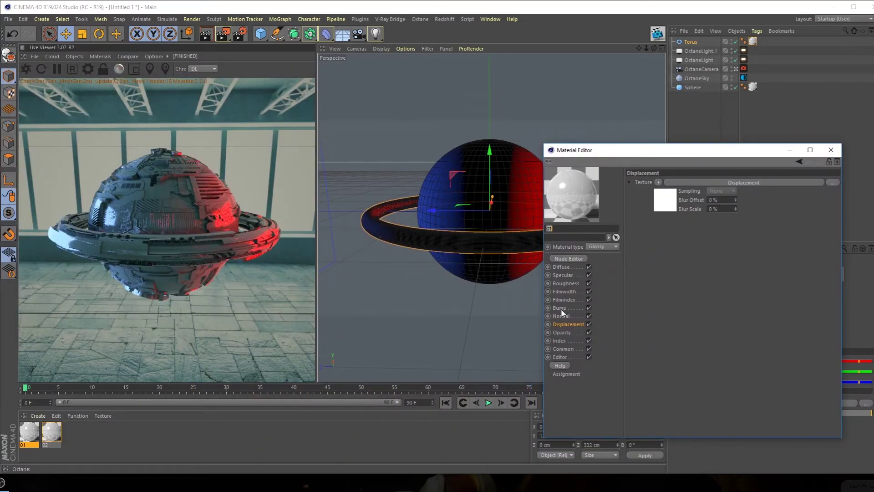
{"action": "left_click", "coordinate": [671, 183]}
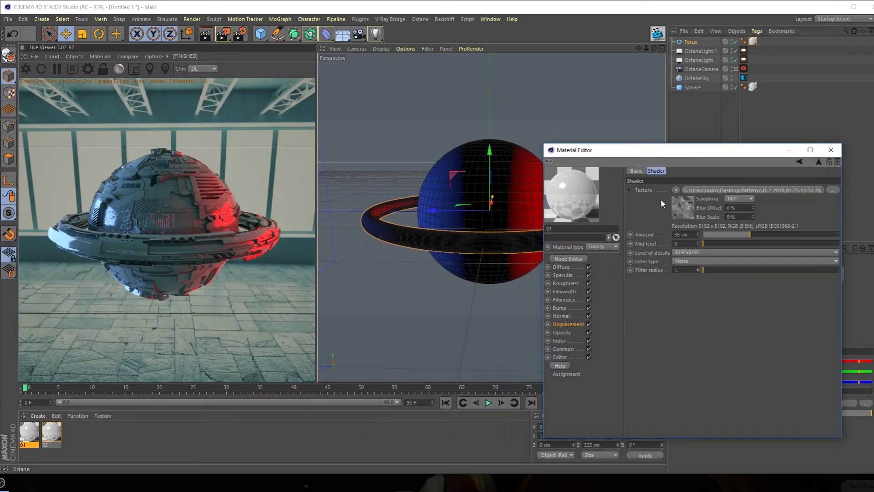
{"action": "left_click_drag", "start_coordinate": [692, 237], "coordinate": [651, 236]}
{"action": "type", "text": "100"}
{"action": "key", "text": "Return"}
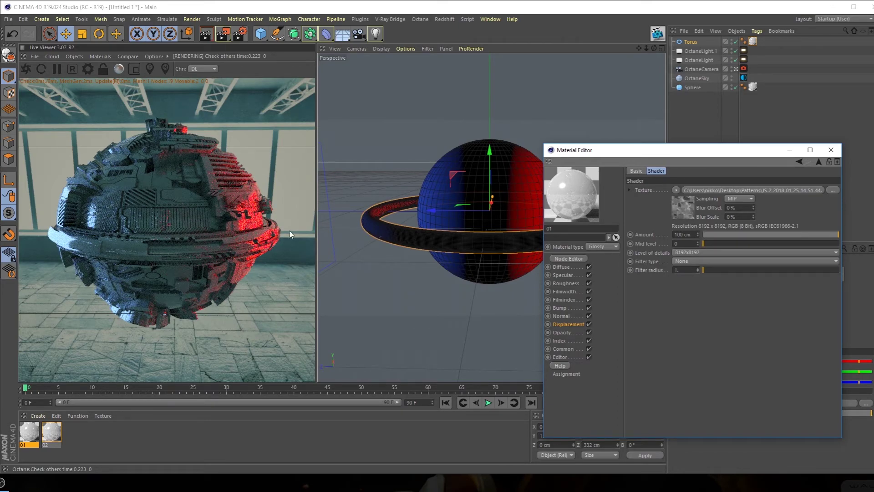
{"action": "left_click", "coordinate": [647, 235]}
{"action": "type", "text": "40"}
{"action": "key", "text": "Return"}
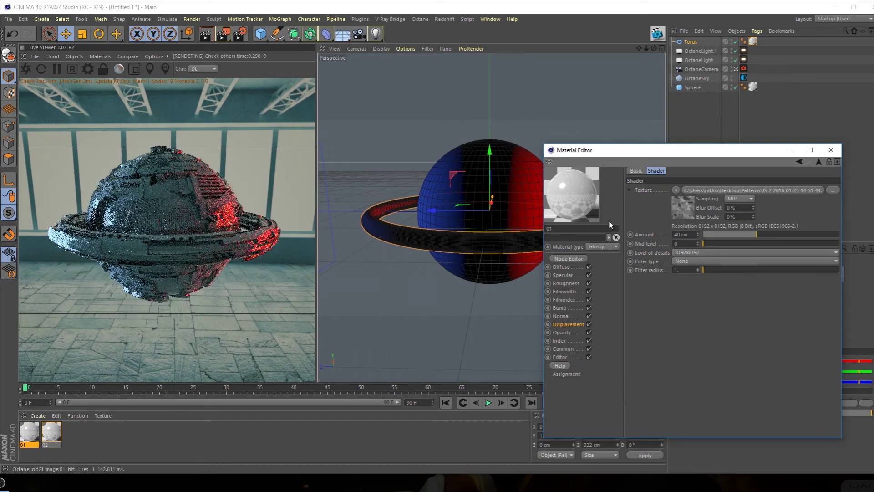
{"action": "left_click", "coordinate": [831, 149]}
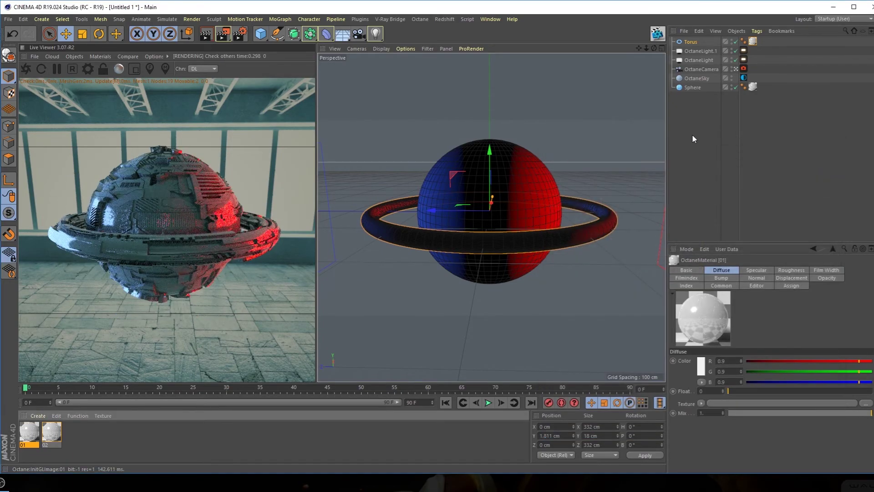